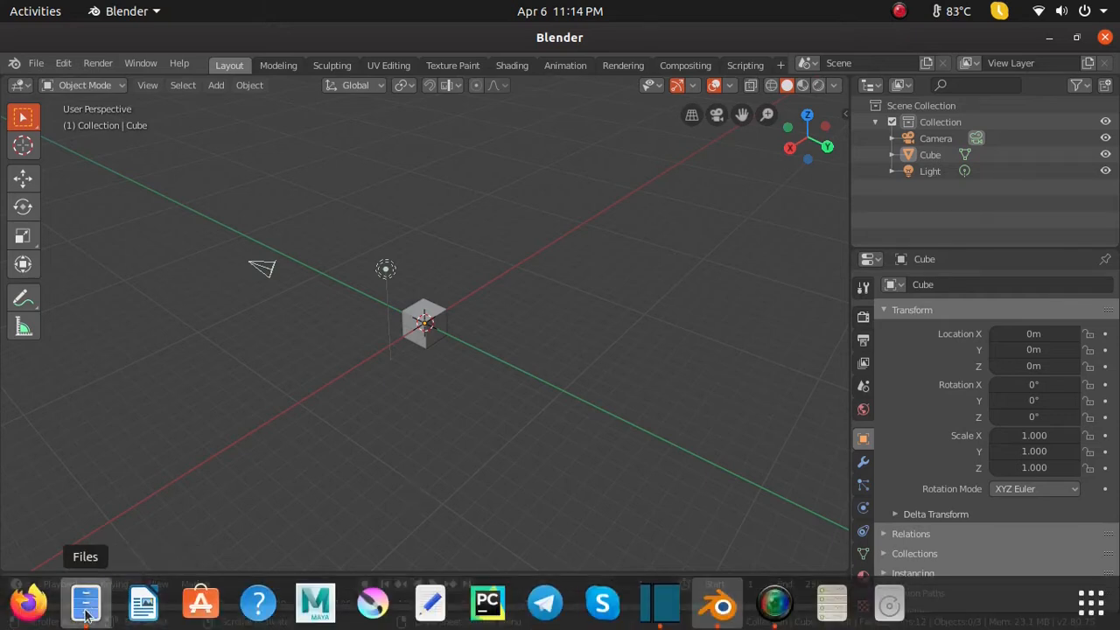
# - Switch to the Files window, locate Vincent.blend in the Blender_Practice folder, and return to Blender
pyautogui.click(85, 604)
pyautogui.click(357, 290)
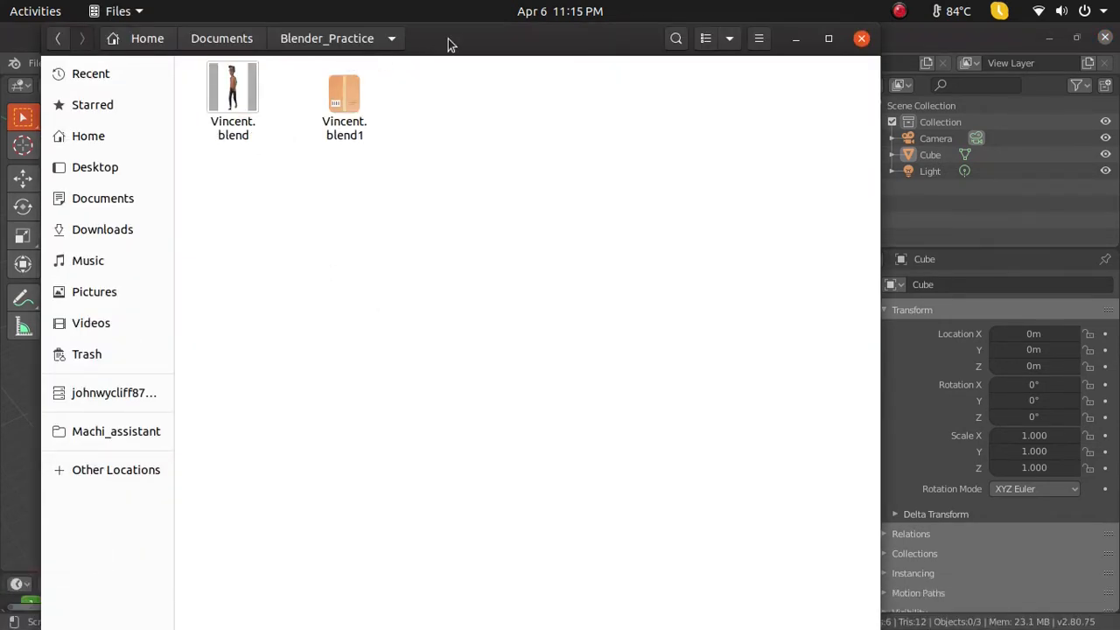
pyautogui.moveTo(448, 38); pyautogui.dragTo(736, 38)
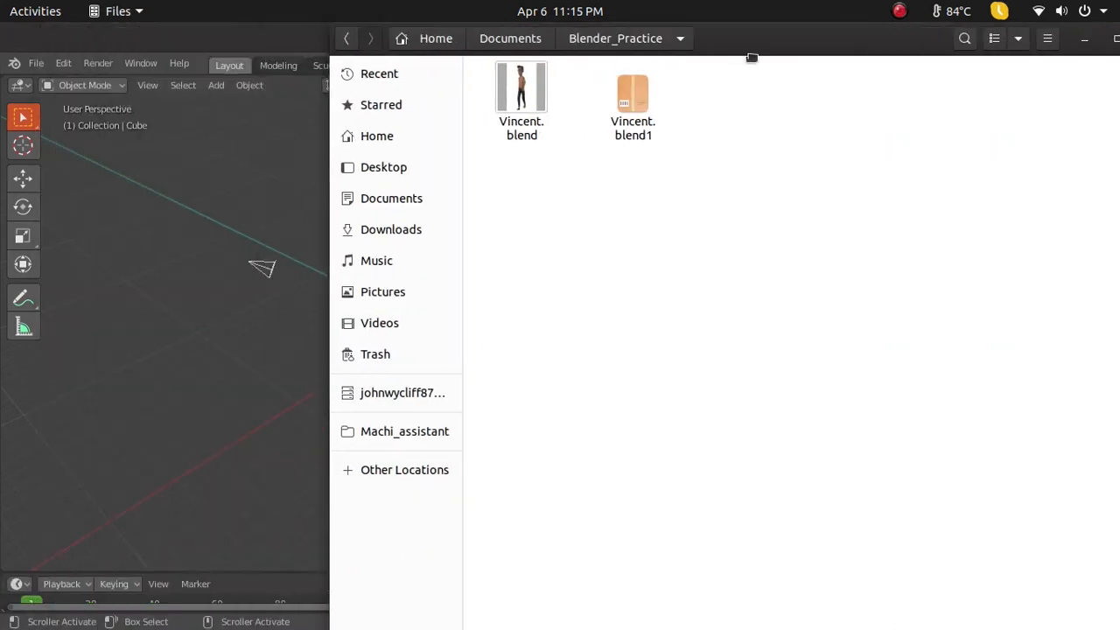
pyautogui.click(538, 126)
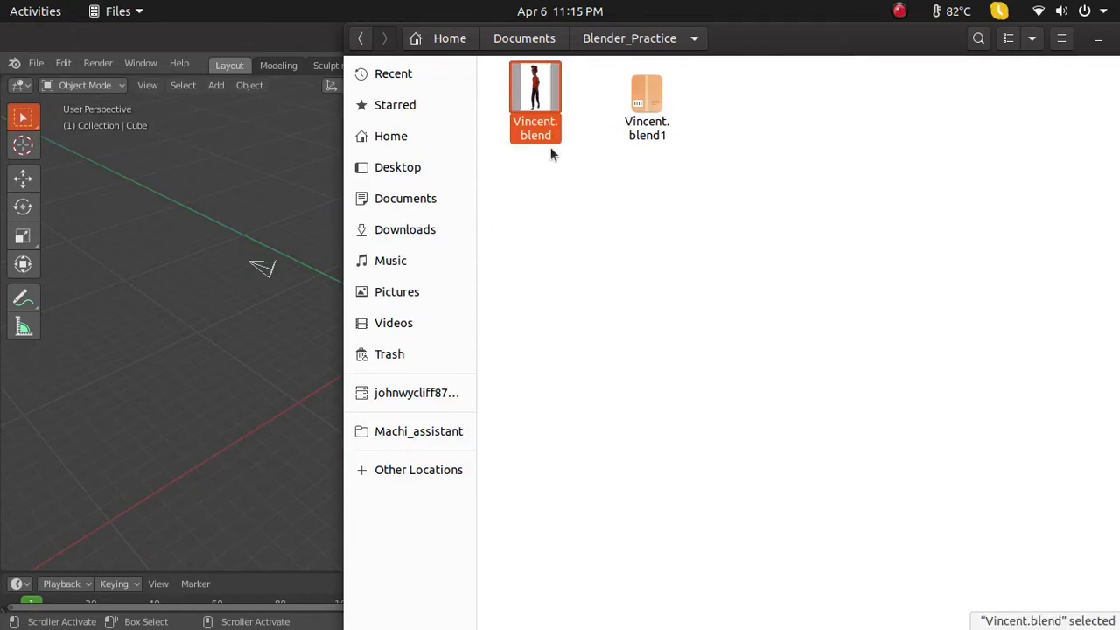
pyautogui.click(613, 278)
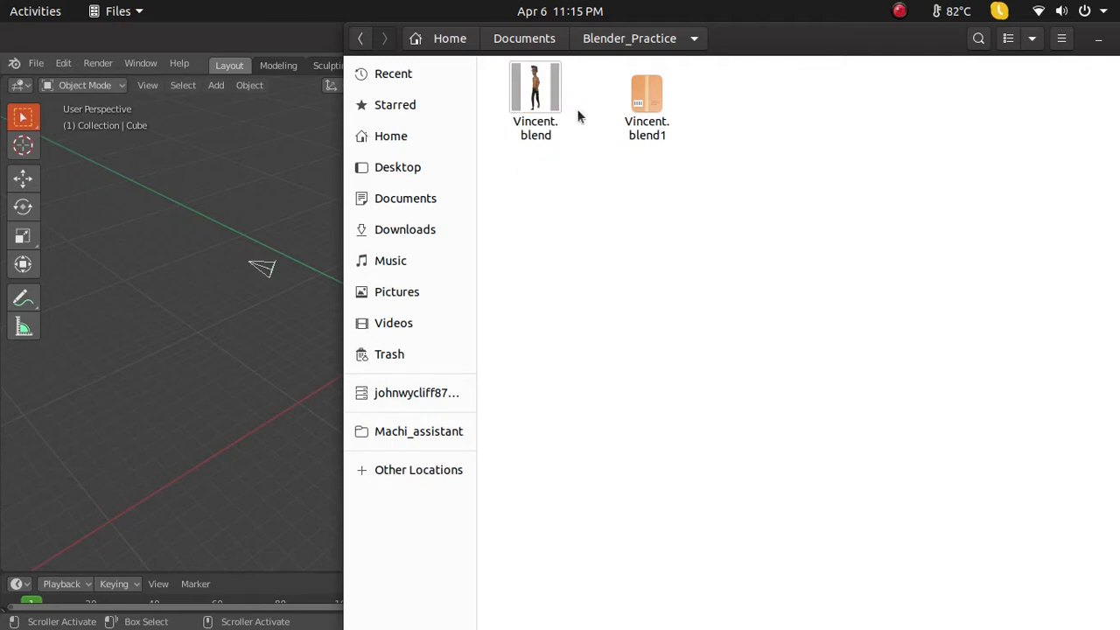
pyautogui.click(547, 133)
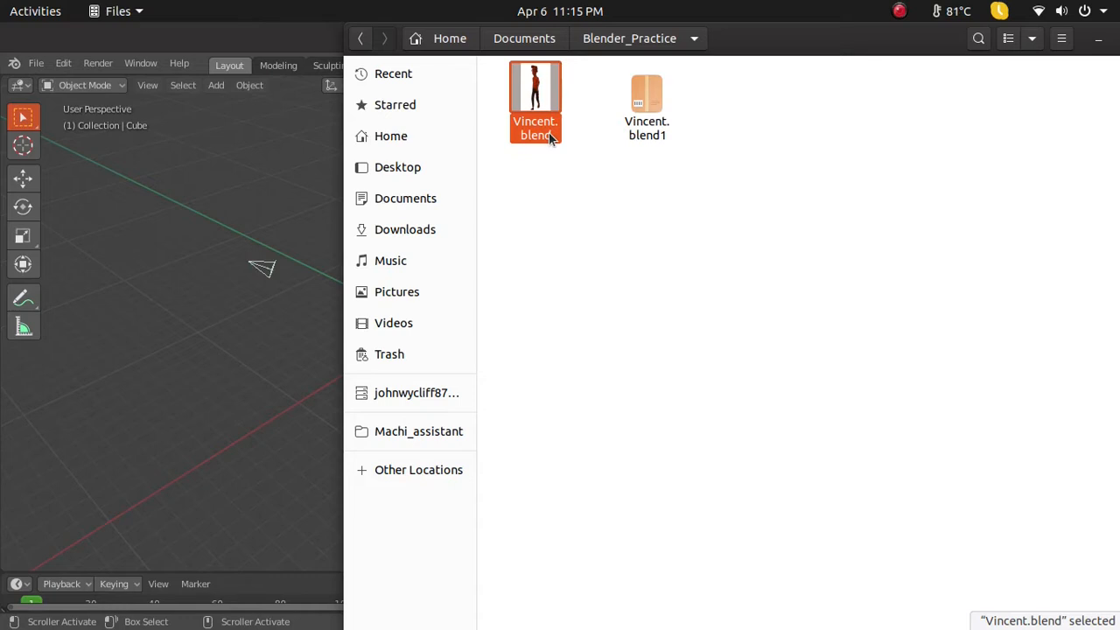
pyautogui.click(142, 128)
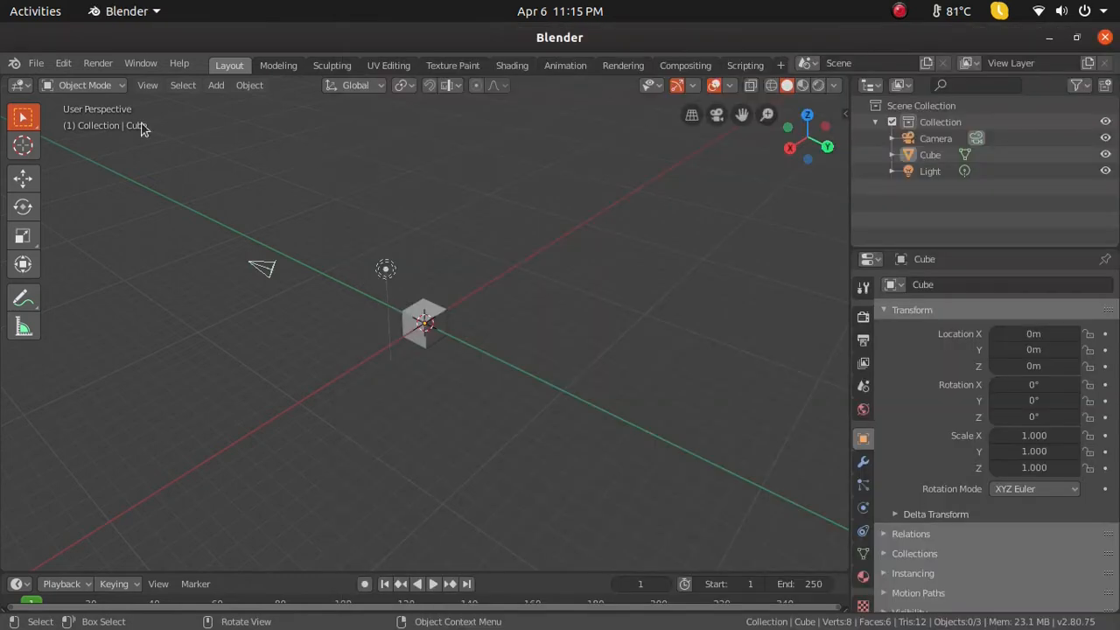
# - Browse for linkable data in Documents/Blender_Lib/Rigs, examine the data categories inside Vincent.blend, and leave without linking anything
pyautogui.click(36, 63)
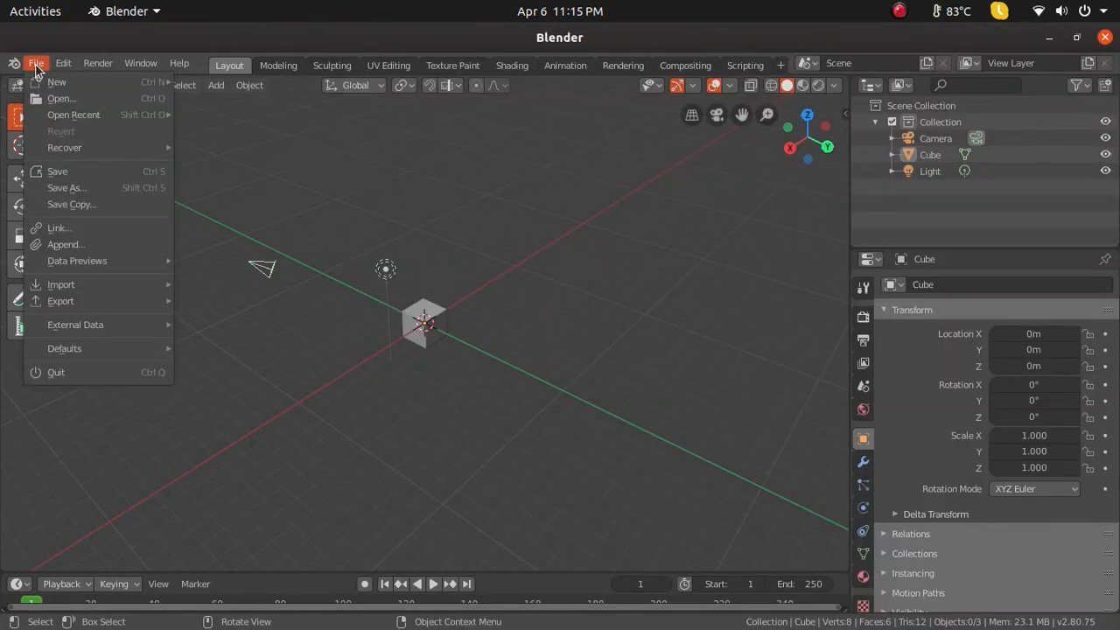
pyautogui.click(124, 227)
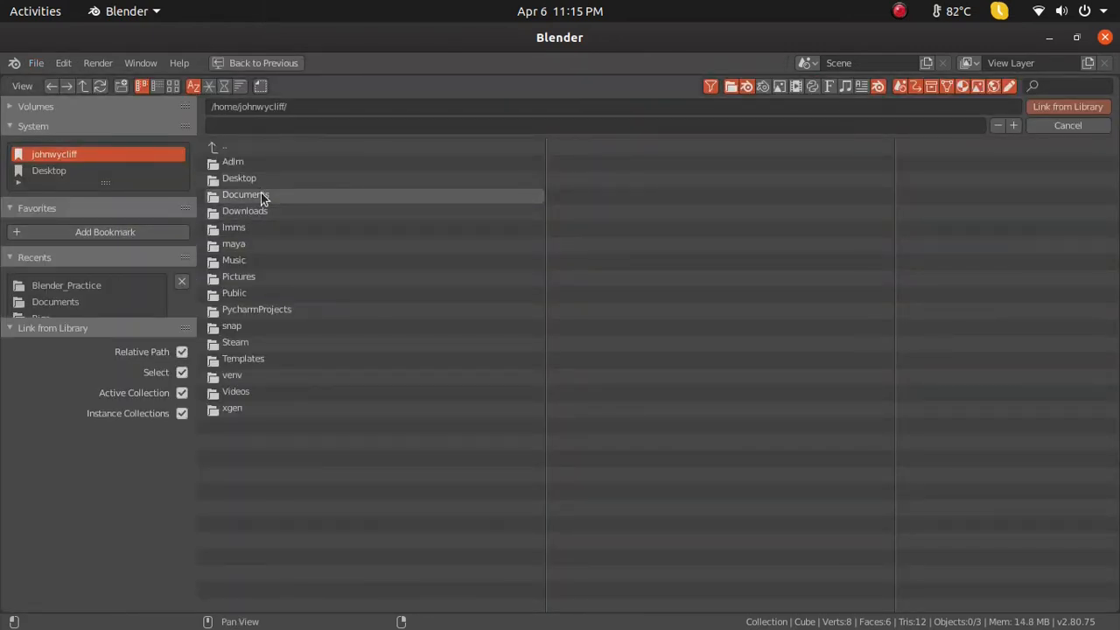
pyautogui.click(261, 196)
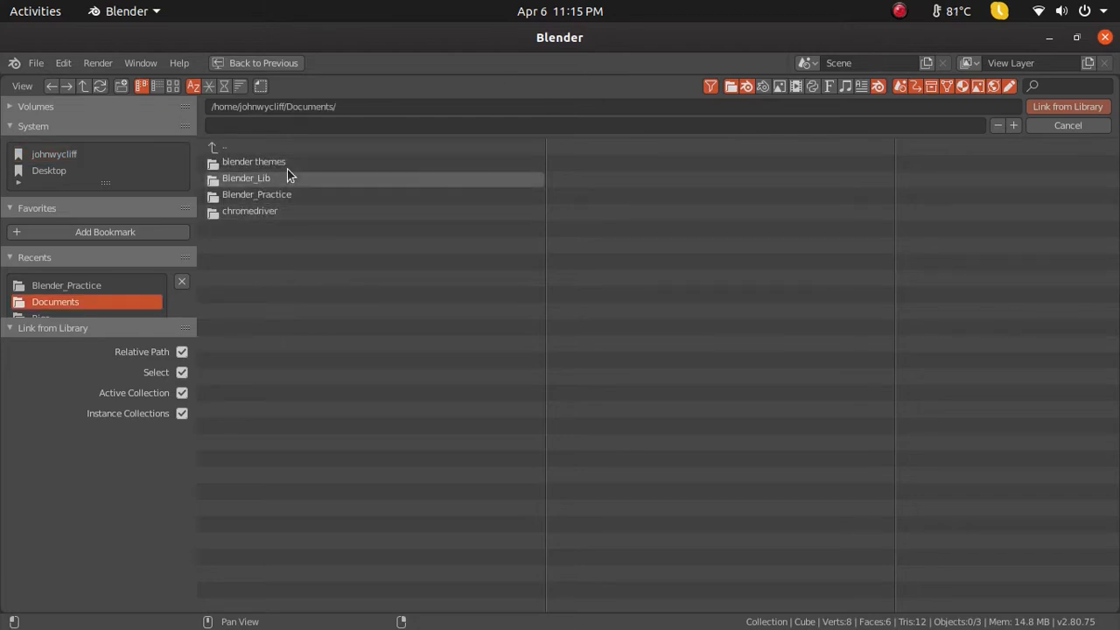
pyautogui.click(288, 175)
pyautogui.click(295, 164)
pyautogui.click(285, 179)
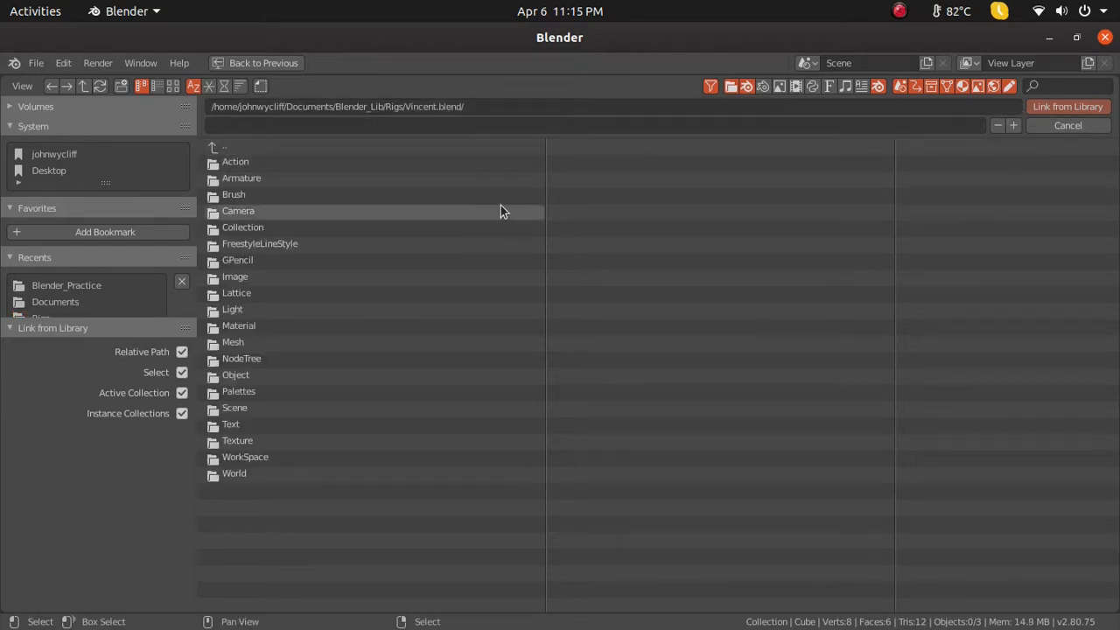
pyautogui.click(332, 147)
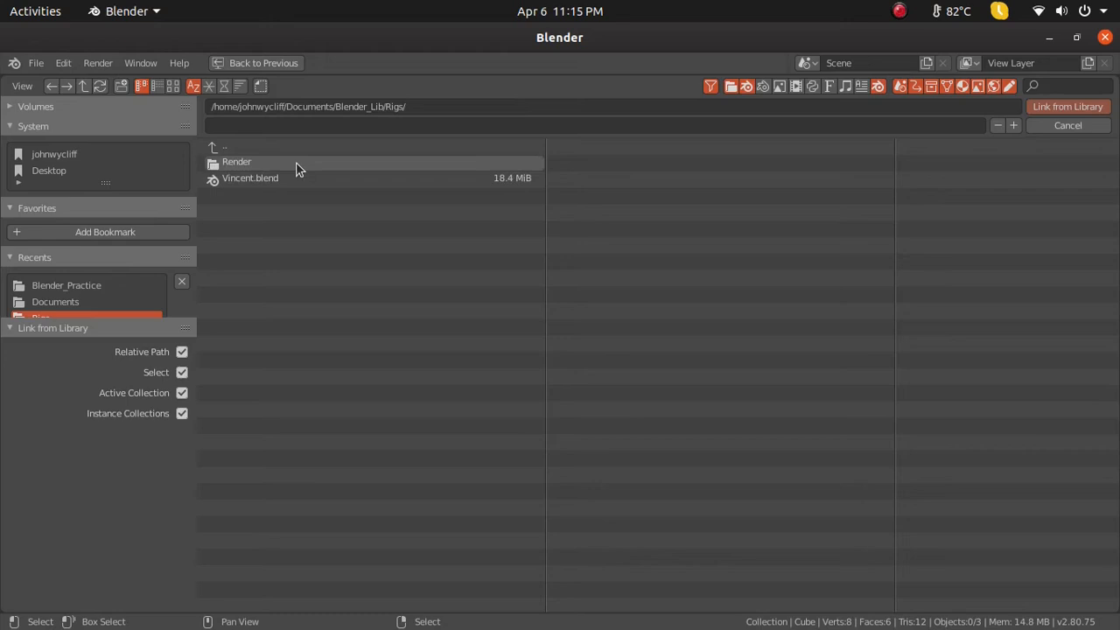
pyautogui.click(250, 179)
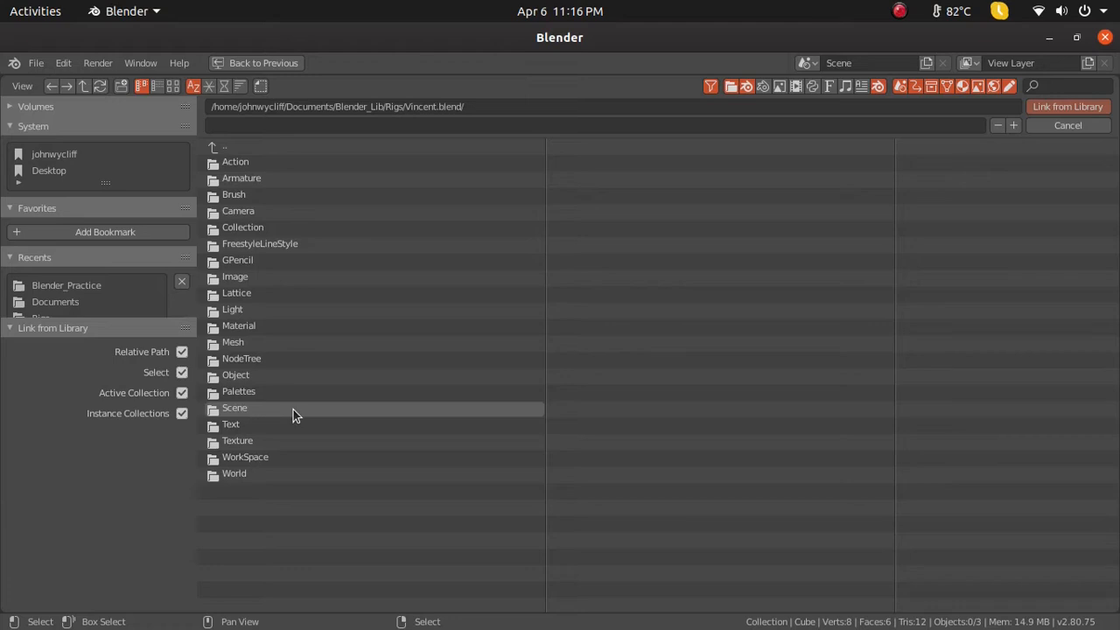
pyautogui.click(215, 148)
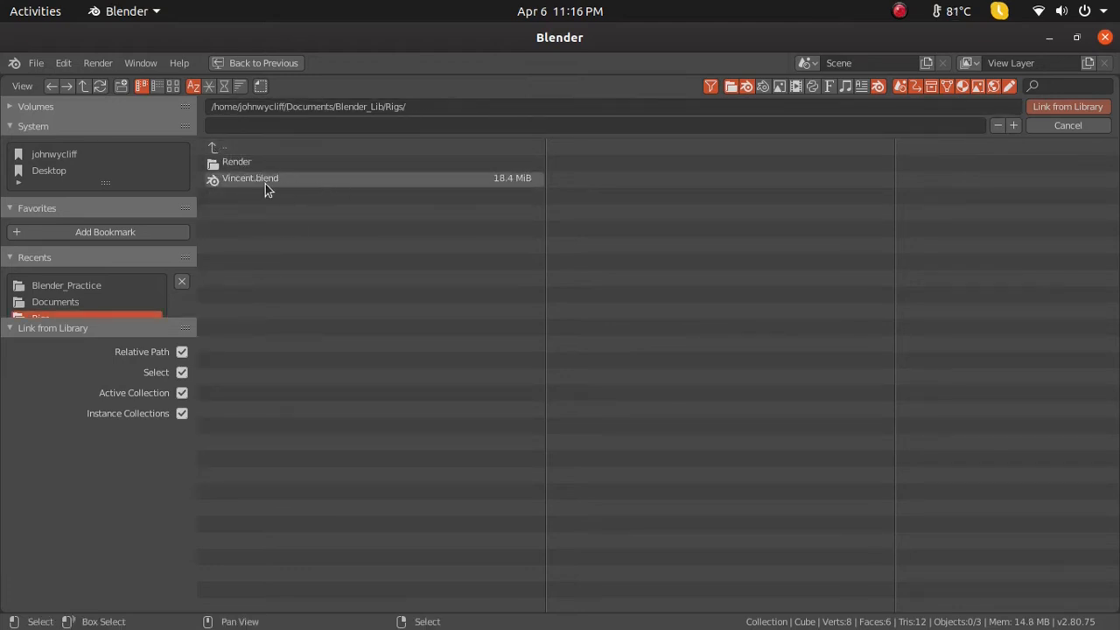
pyautogui.doubleClick(265, 183)
pyautogui.click(215, 147)
pyautogui.click(1068, 126)
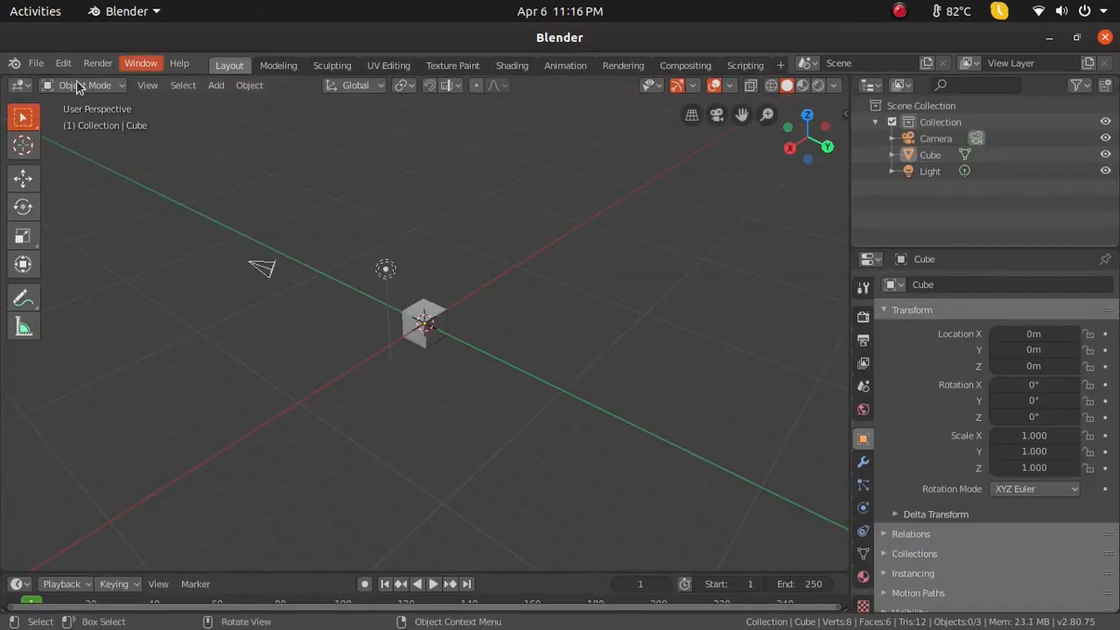
pyautogui.click(36, 66)
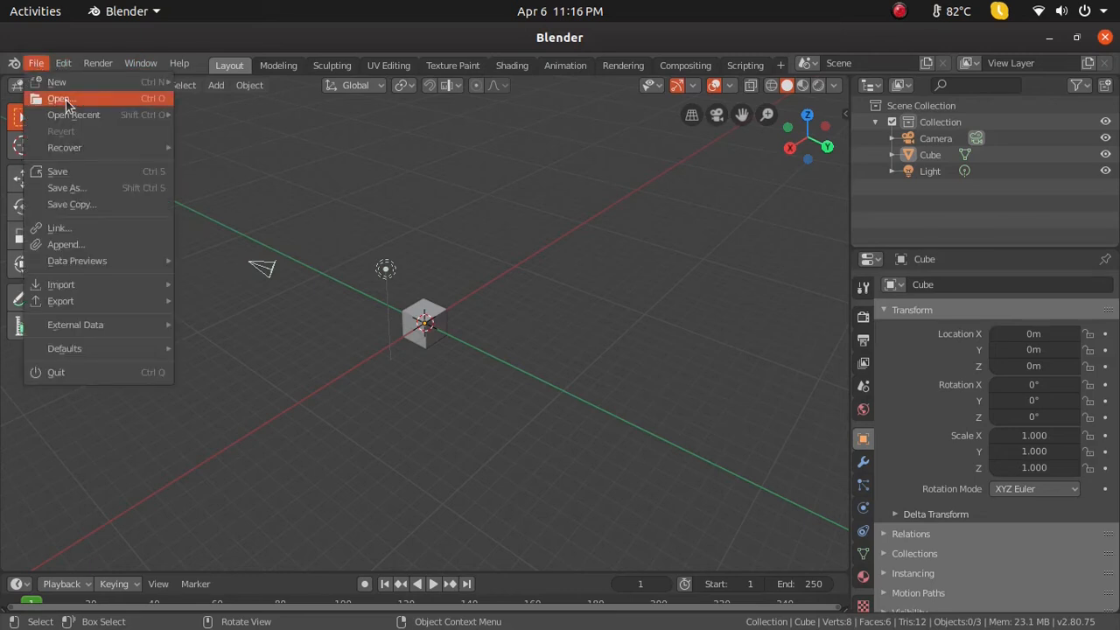
pyautogui.click(61, 99)
pyautogui.click(425, 360)
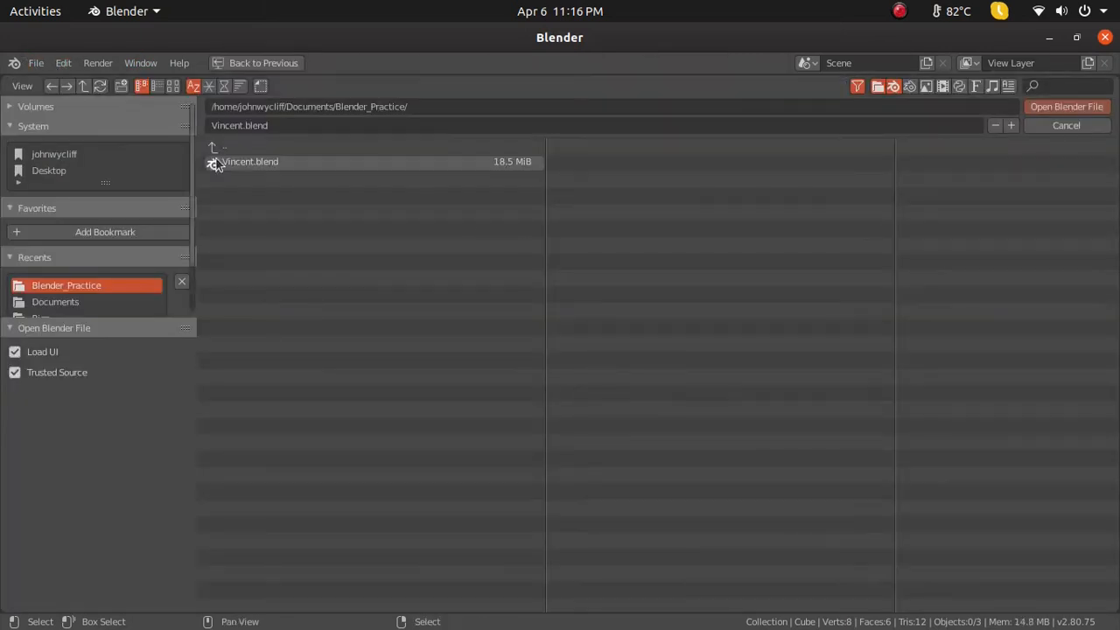
pyautogui.click(247, 163)
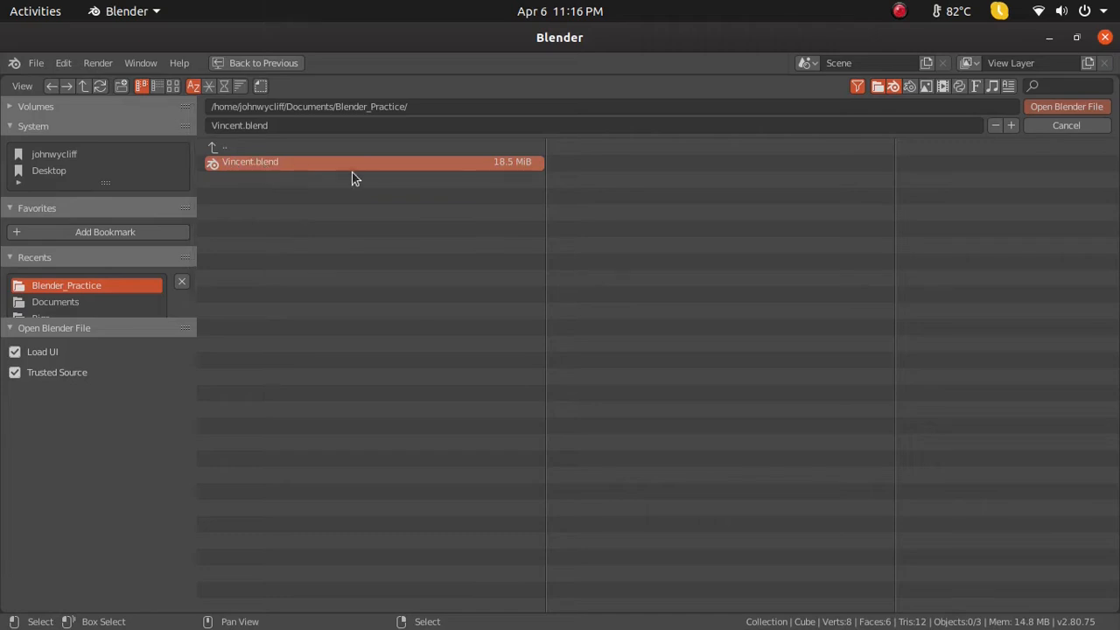
pyautogui.click(1058, 125)
pyautogui.click(37, 64)
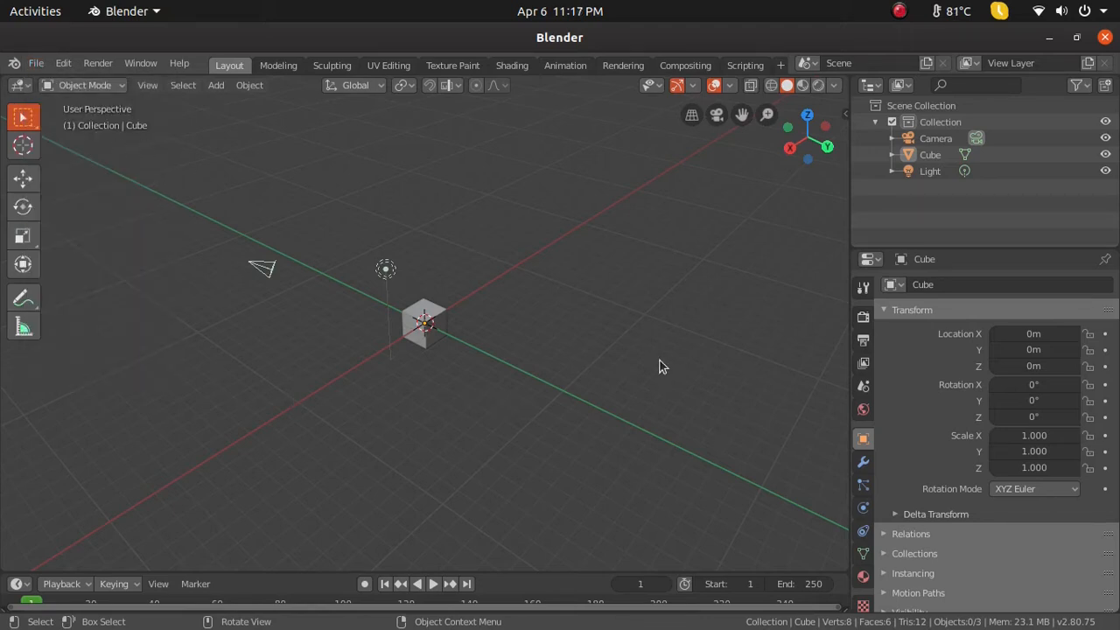
pyautogui.scroll(-1, 954, 373)
pyautogui.scroll(1, 953, 373)
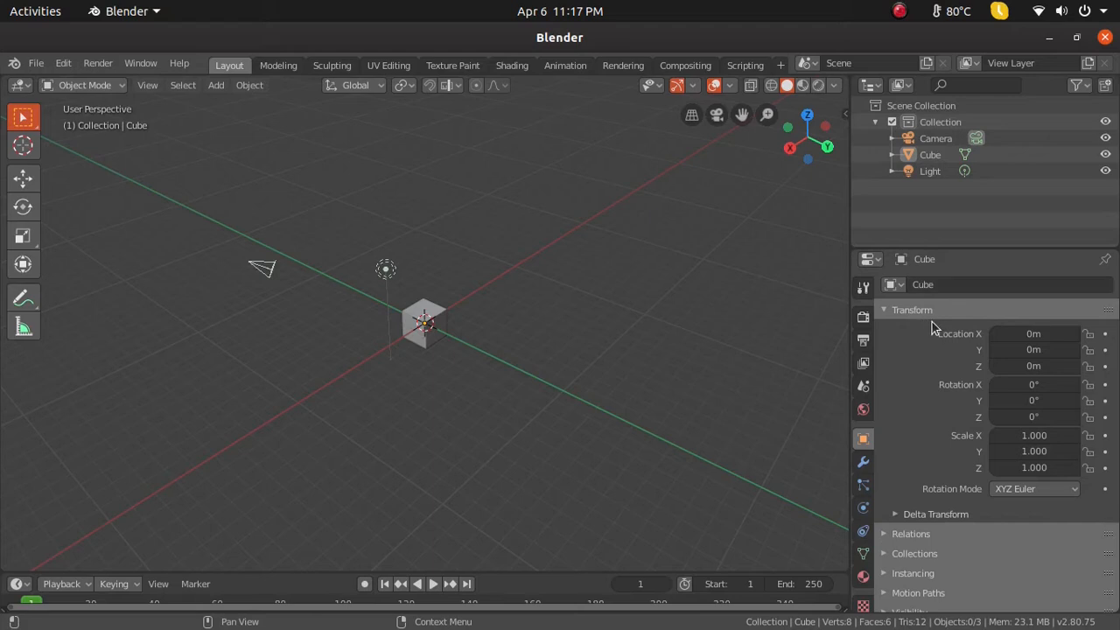
# - Set the scene's render engine to Cycles
pyautogui.click(863, 318)
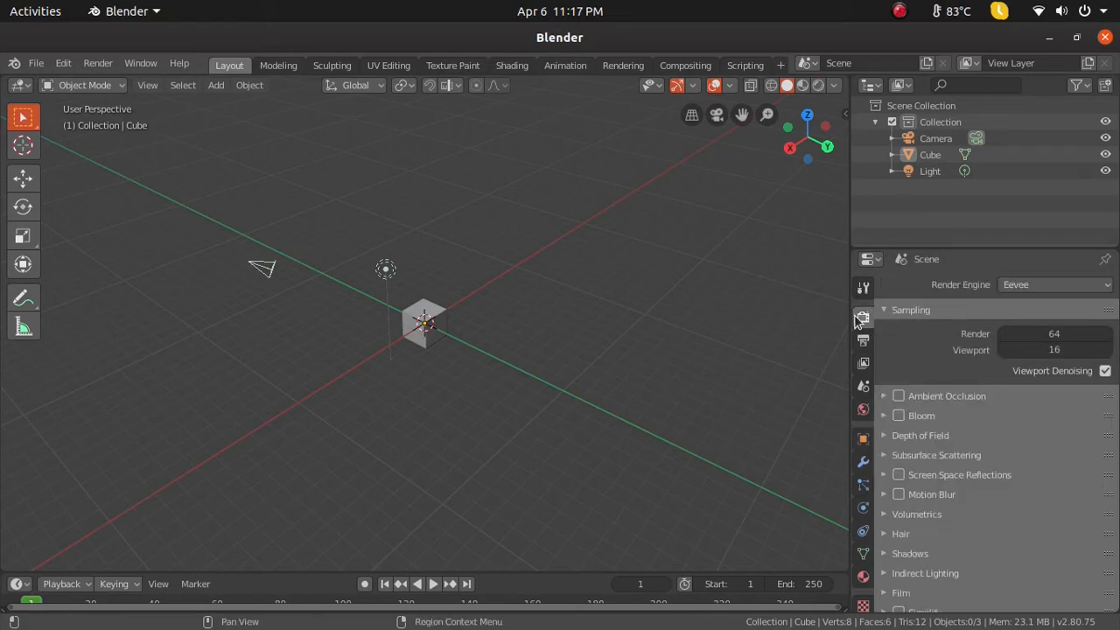
pyautogui.click(1028, 290)
pyautogui.click(1027, 339)
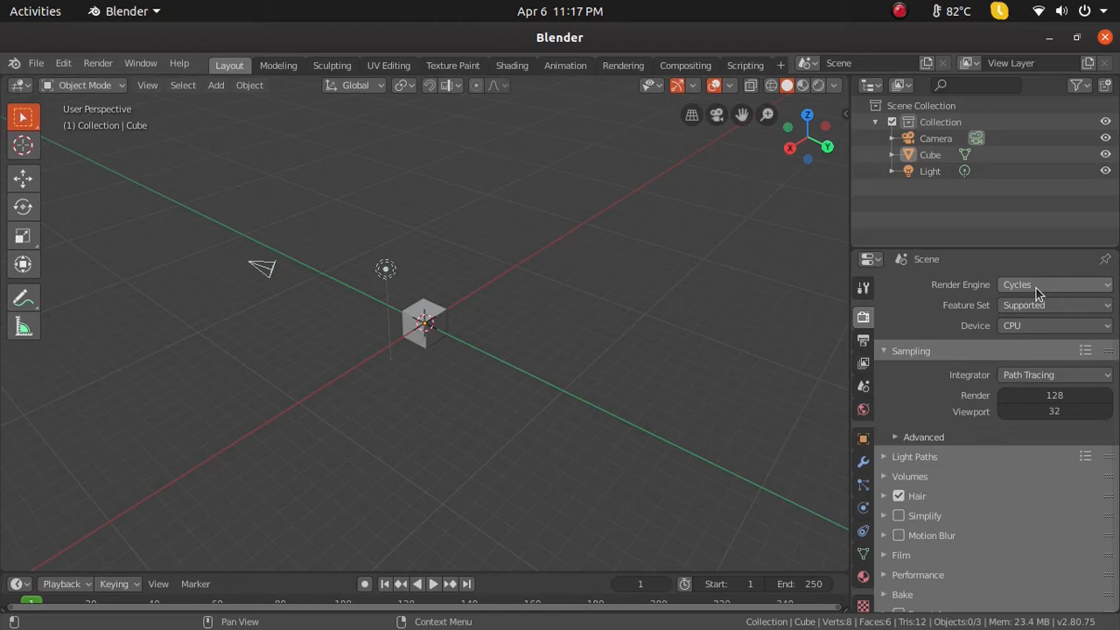
pyautogui.click(1035, 285)
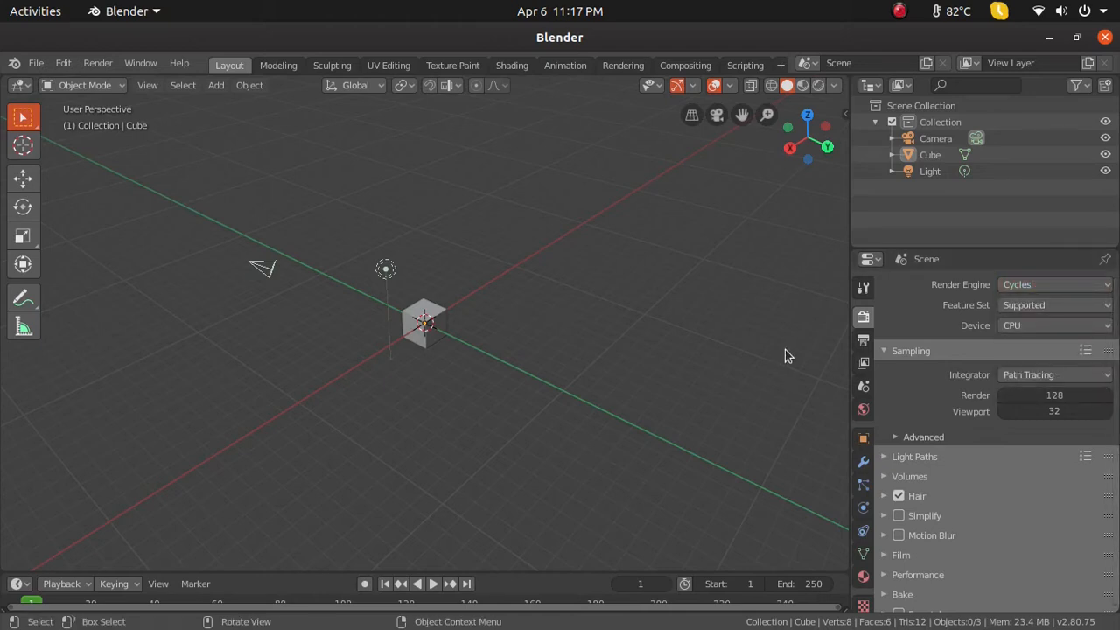
# - Examine the available sampling presets and the remaining Cycles render settings without applying any
pyautogui.click(1085, 351)
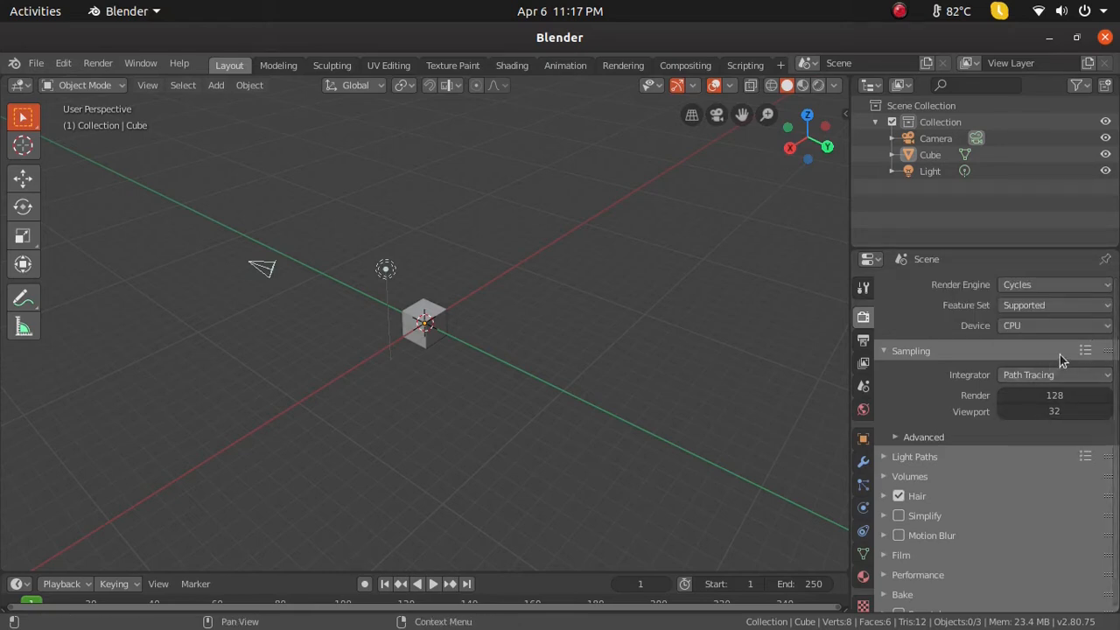
pyautogui.click(1085, 350)
pyautogui.click(1084, 350)
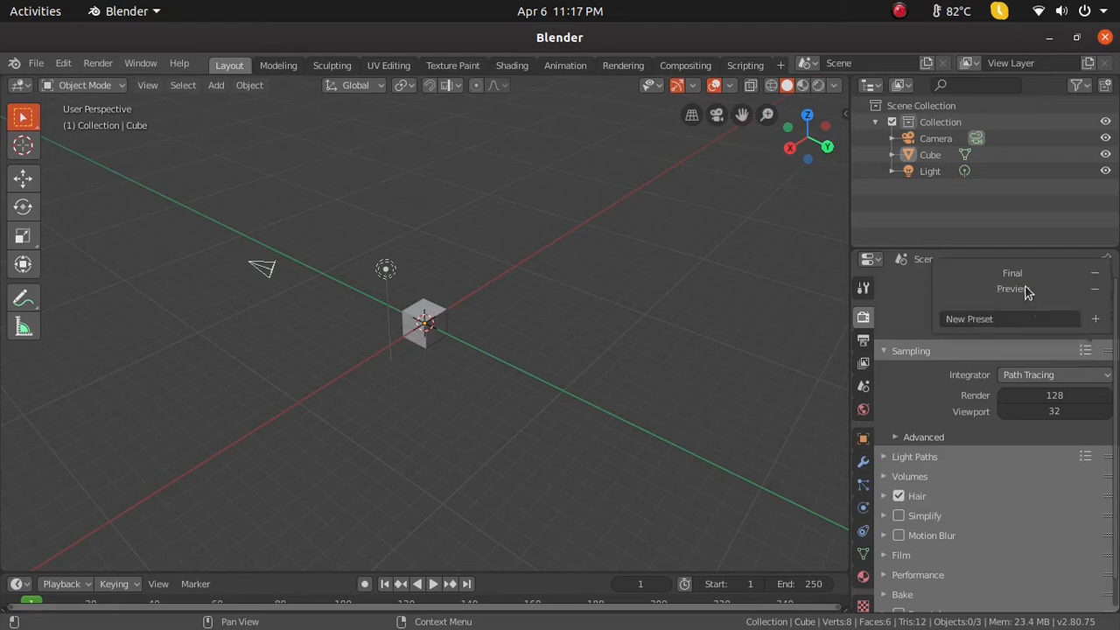
pyautogui.scroll(-1, 1015, 504)
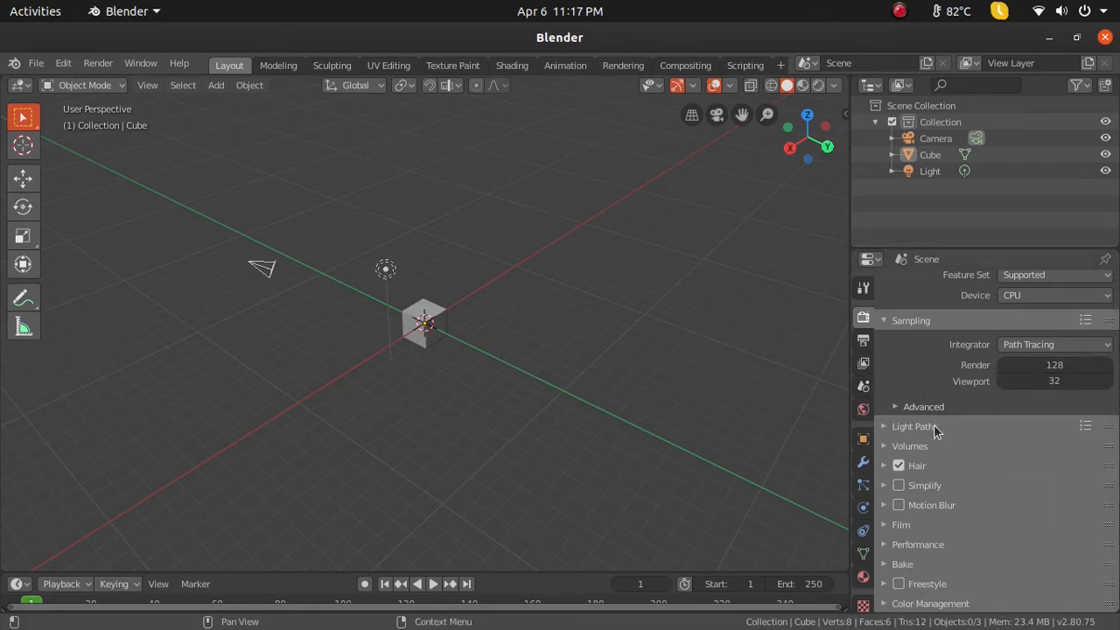
# - Examine the scene's output settings, including the resolution presets and the frame rate choices, without changing them
pyautogui.click(865, 341)
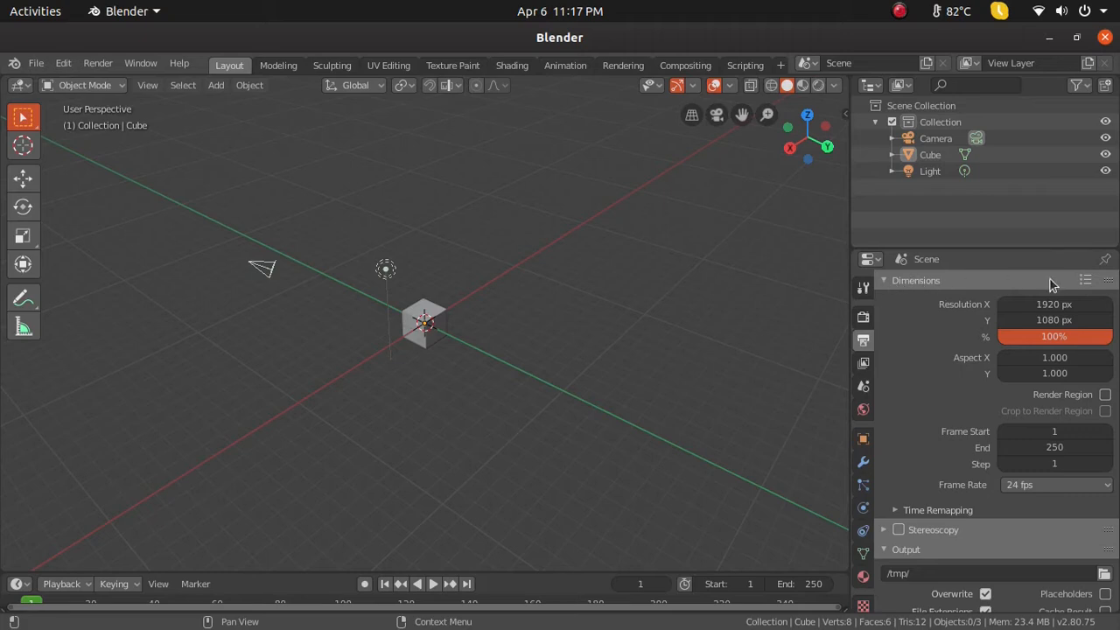
pyautogui.click(1085, 282)
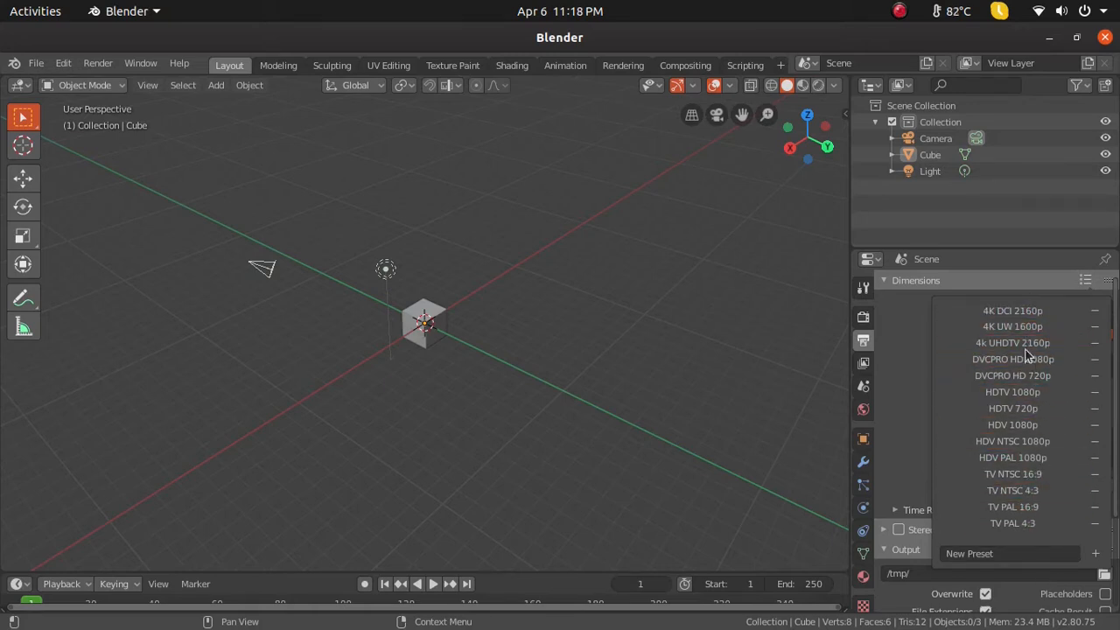
pyautogui.click(1021, 280)
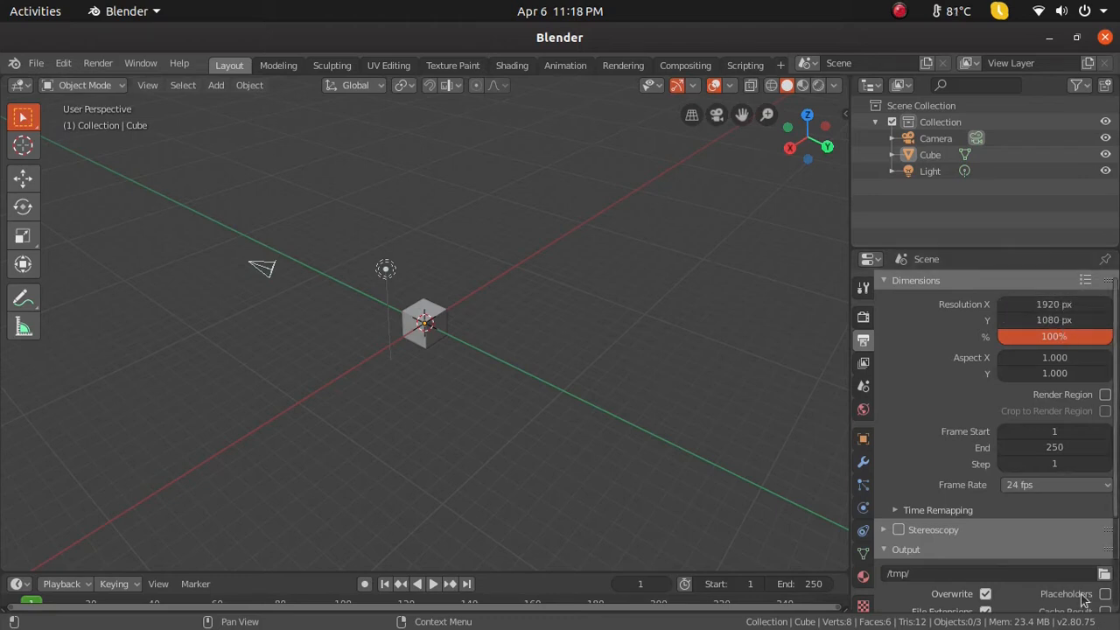
pyautogui.scroll(-1, 1089, 537)
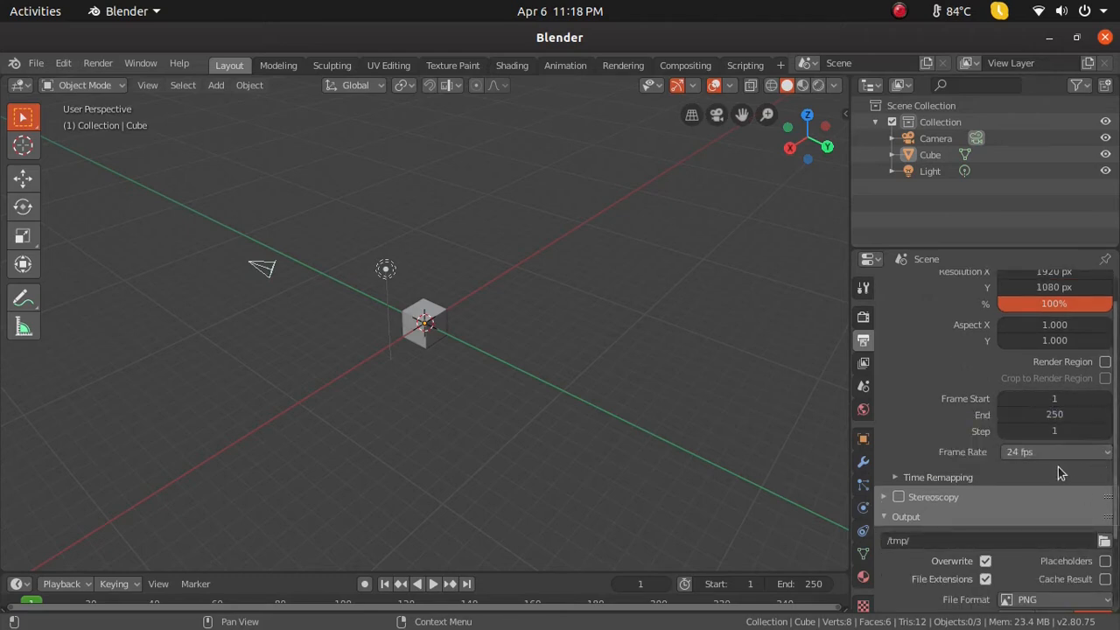
pyautogui.scroll(-2, 1054, 467)
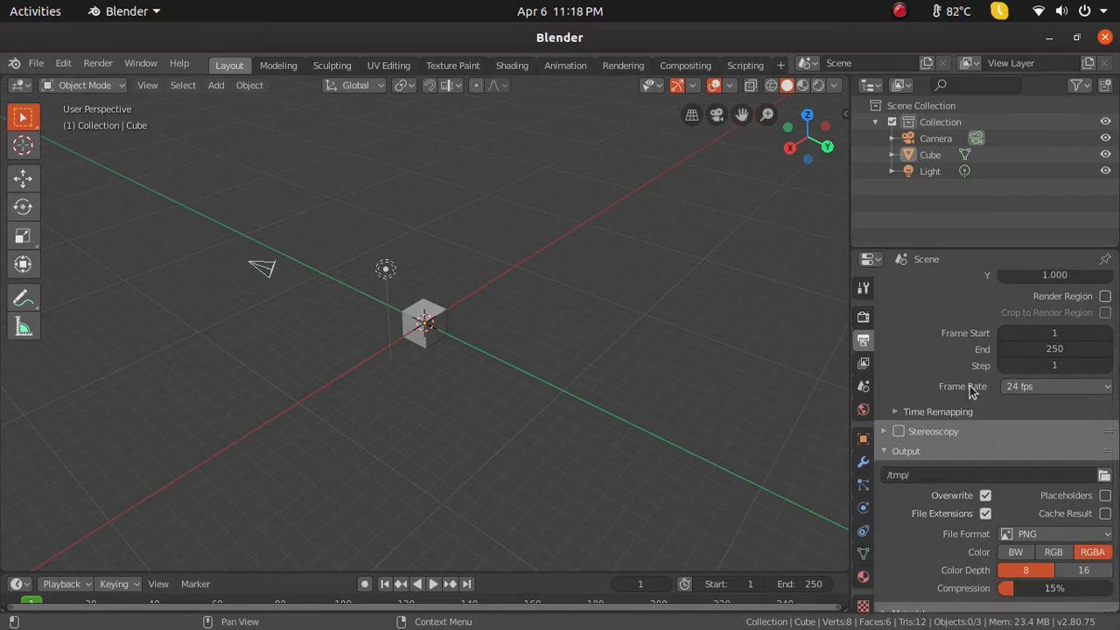
pyautogui.click(1025, 388)
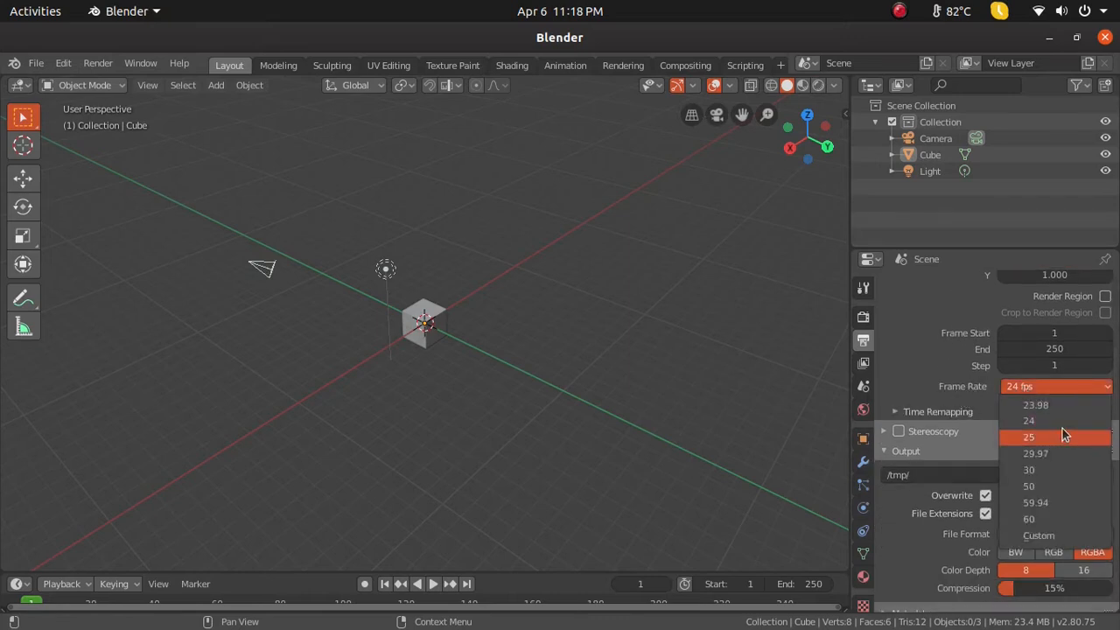
pyautogui.click(982, 391)
pyautogui.scroll(-1, 1099, 433)
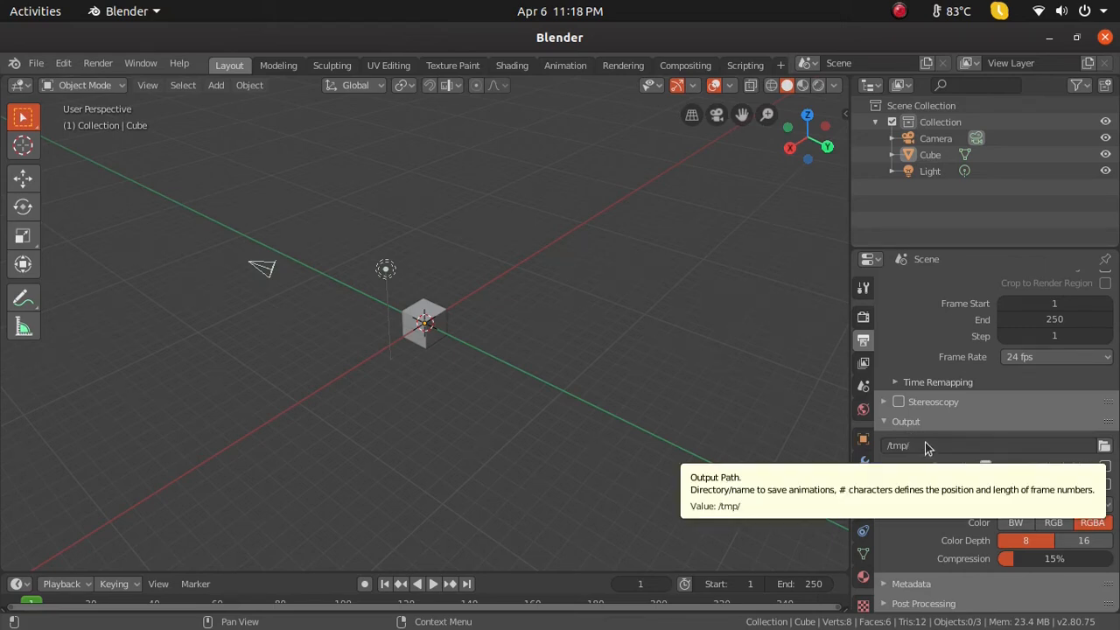
# - Set the output file format to FFmpeg video and expand its encoding settings
pyautogui.click(1026, 507)
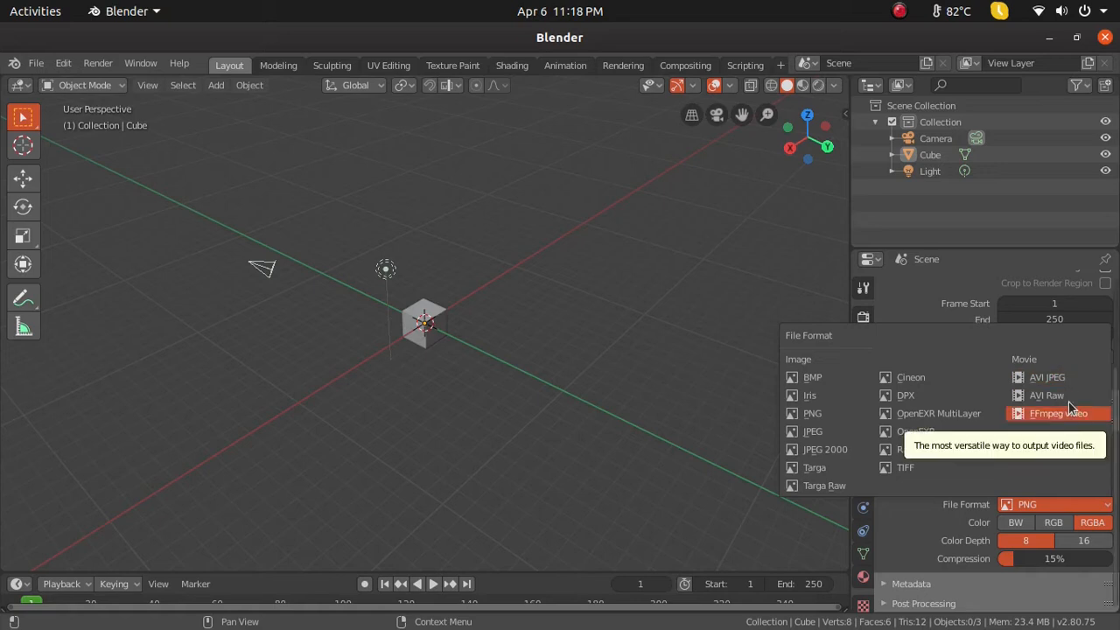
pyautogui.click(1046, 508)
pyautogui.click(1036, 414)
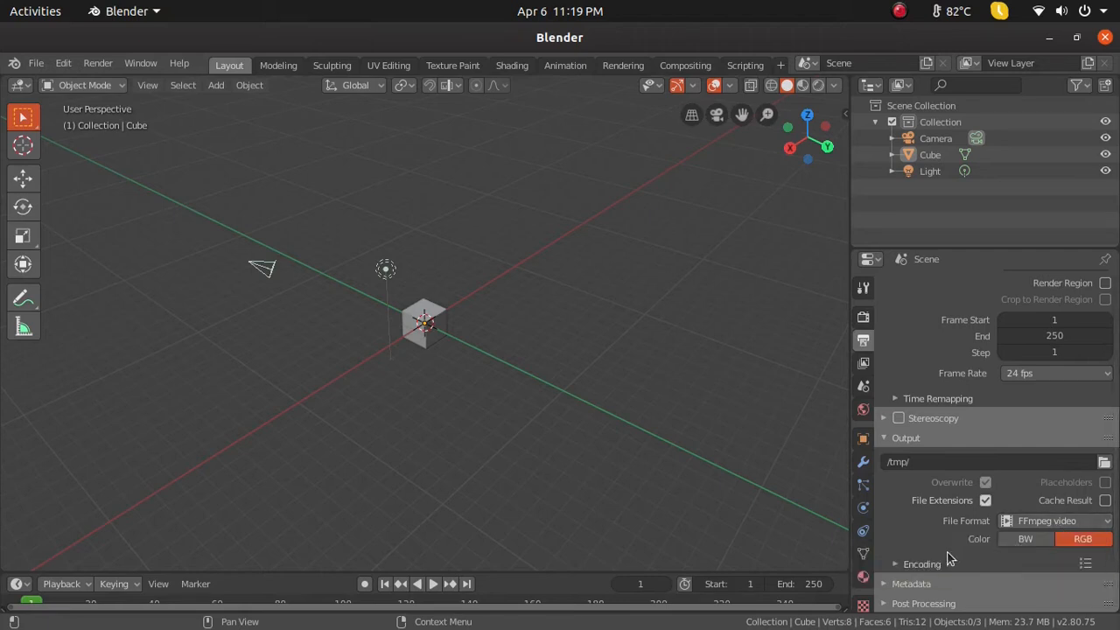
pyautogui.click(896, 563)
pyautogui.scroll(-3, 923, 565)
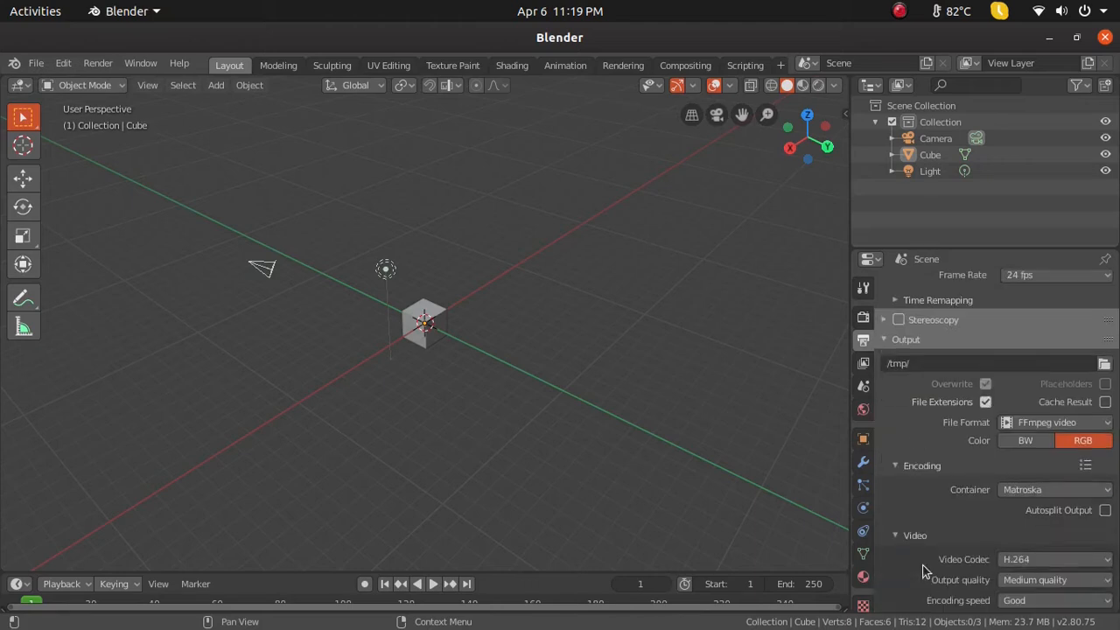
# - Apply the h264 in MP4 preset to the video encoding settings and choose MPEG-4 as the container
pyautogui.click(1086, 469)
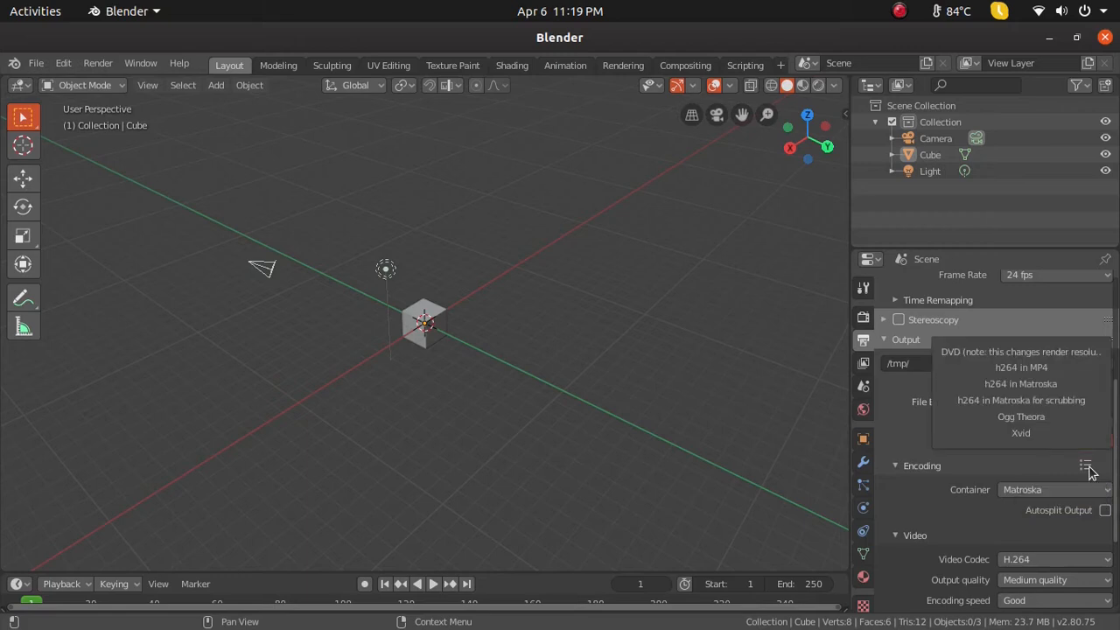
pyautogui.click(1056, 374)
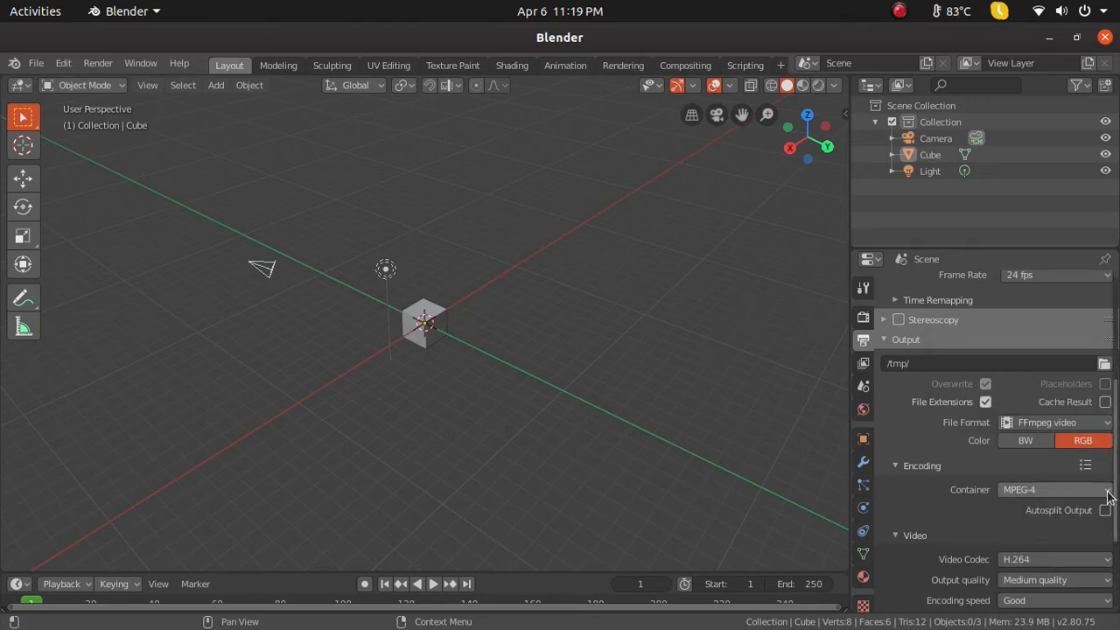
pyautogui.scroll(-3, 1035, 559)
pyautogui.scroll(3, 1045, 561)
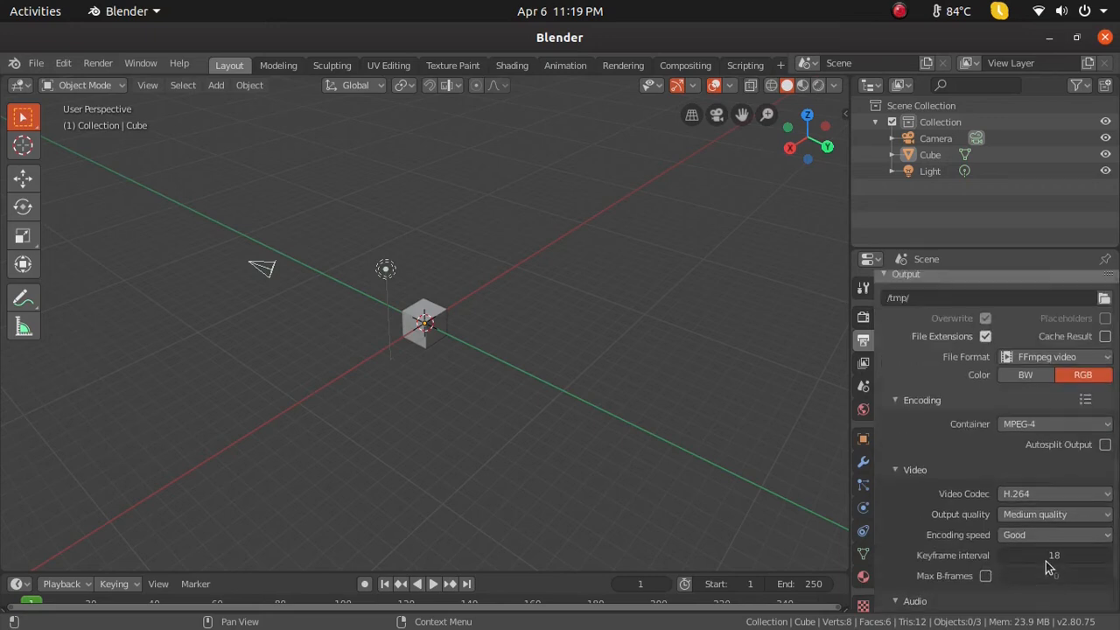
pyautogui.click(1087, 492)
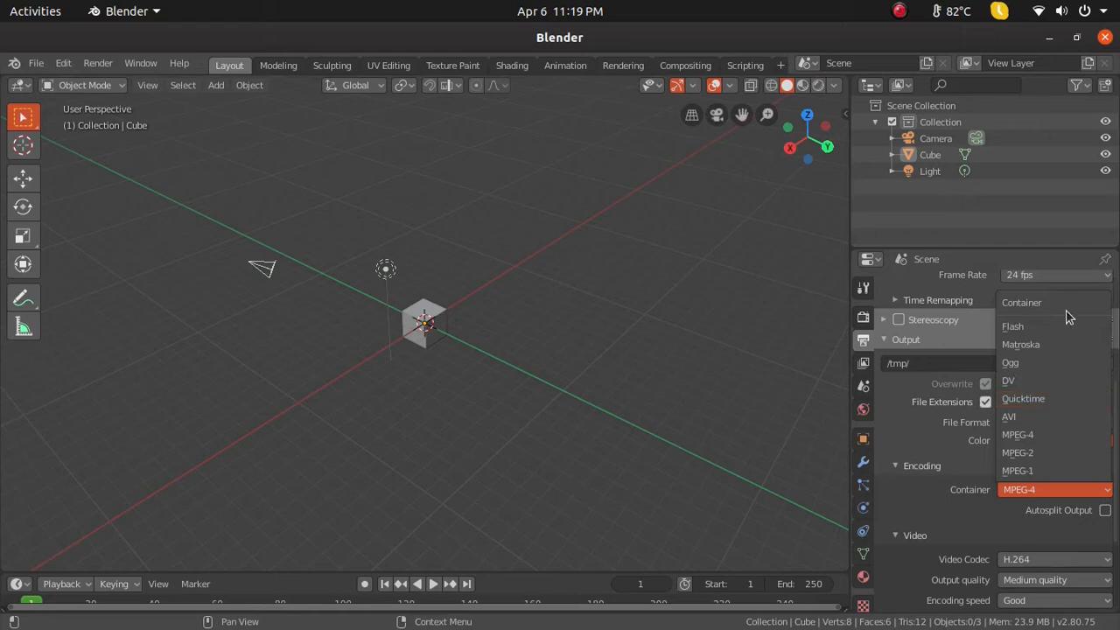
pyautogui.click(1067, 435)
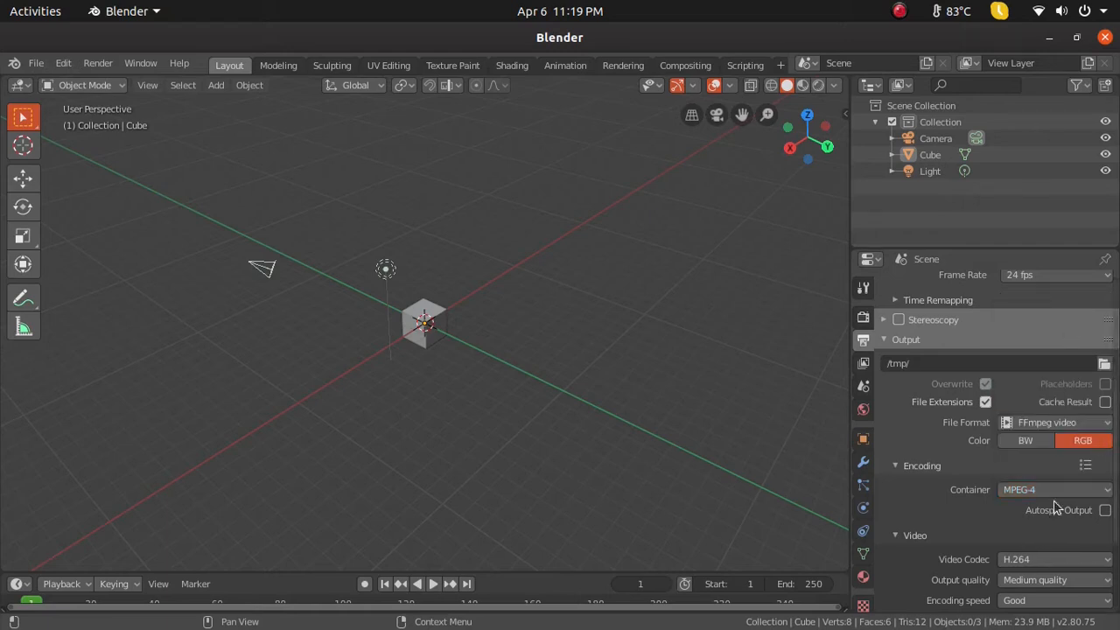
pyautogui.click(1056, 275)
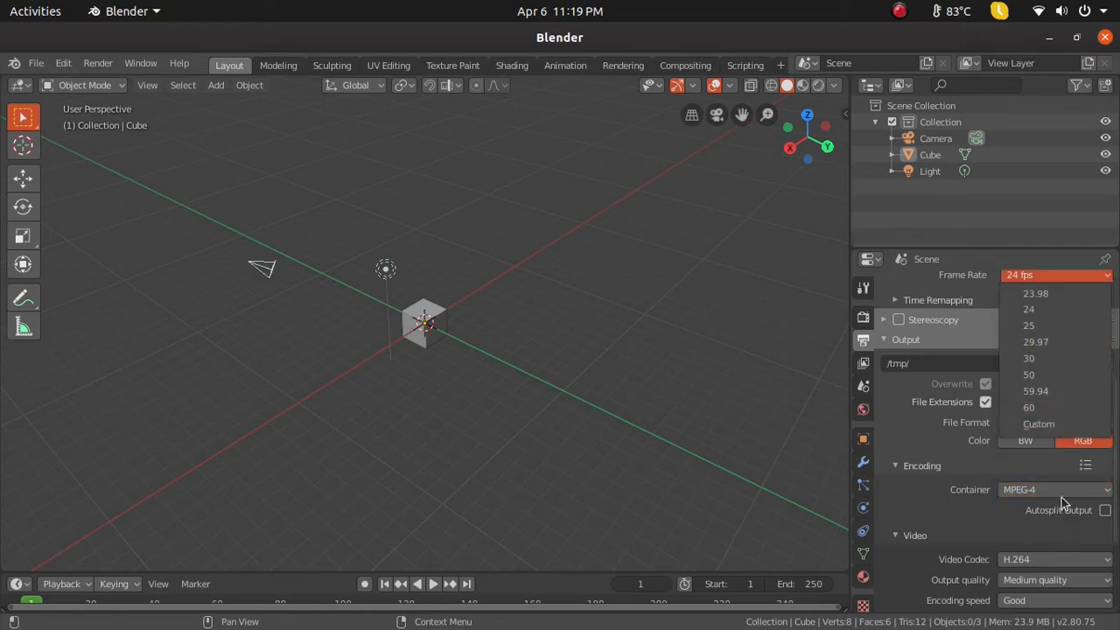
pyautogui.click(1061, 491)
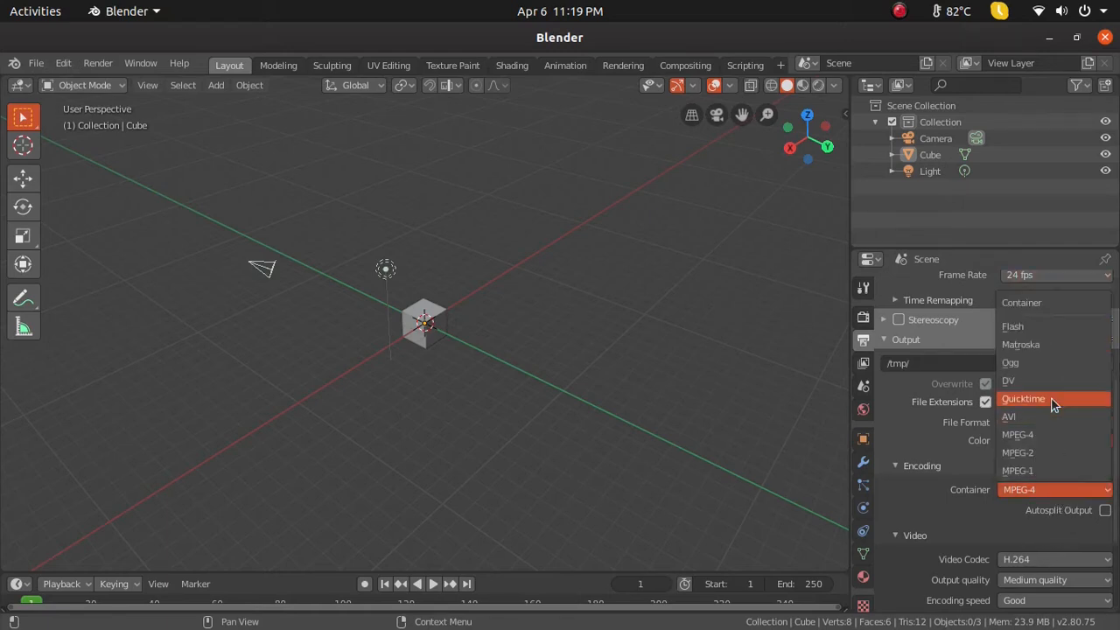
pyautogui.click(1019, 435)
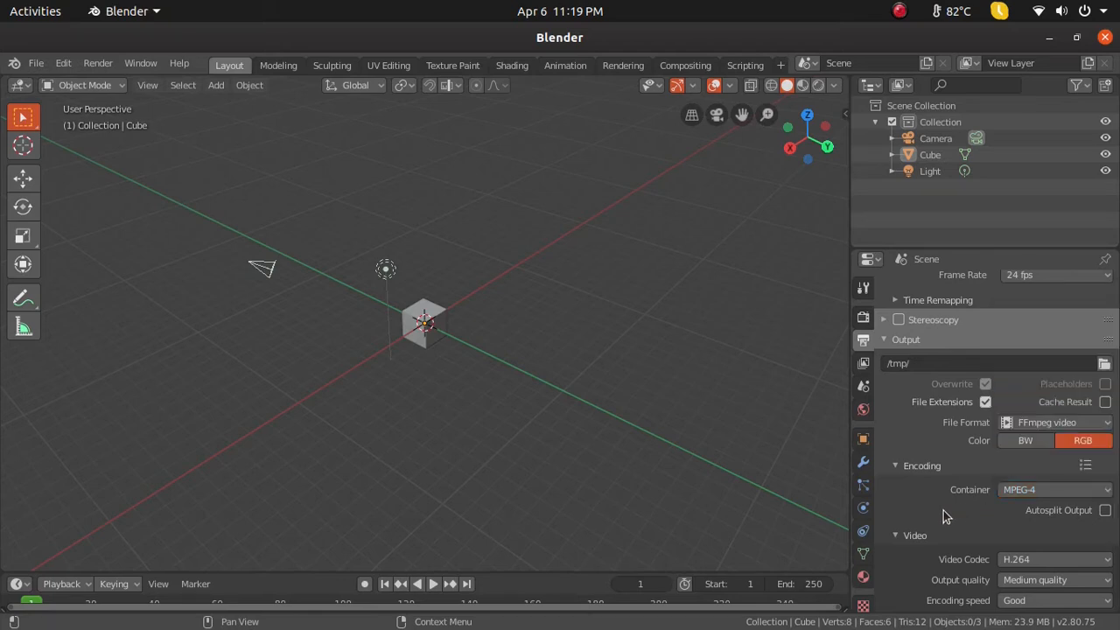
pyautogui.click(1085, 465)
pyautogui.scroll(-5, 1039, 549)
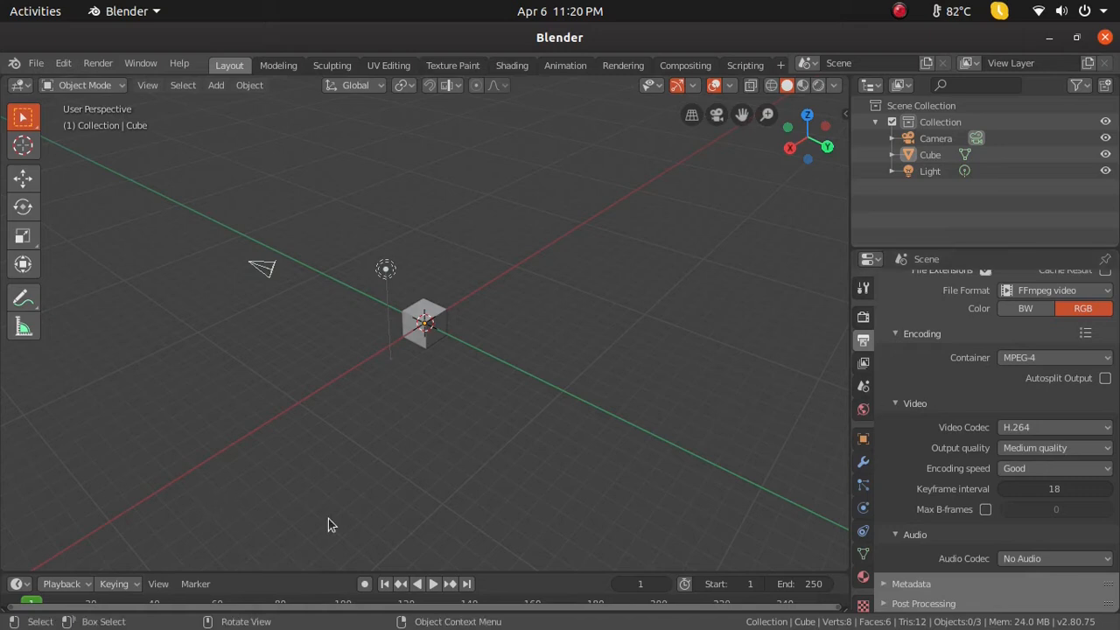
# - Enlarge the timeline area and move the current frame to 0
pyautogui.moveTo(542, 574); pyautogui.dragTo(537, 484)
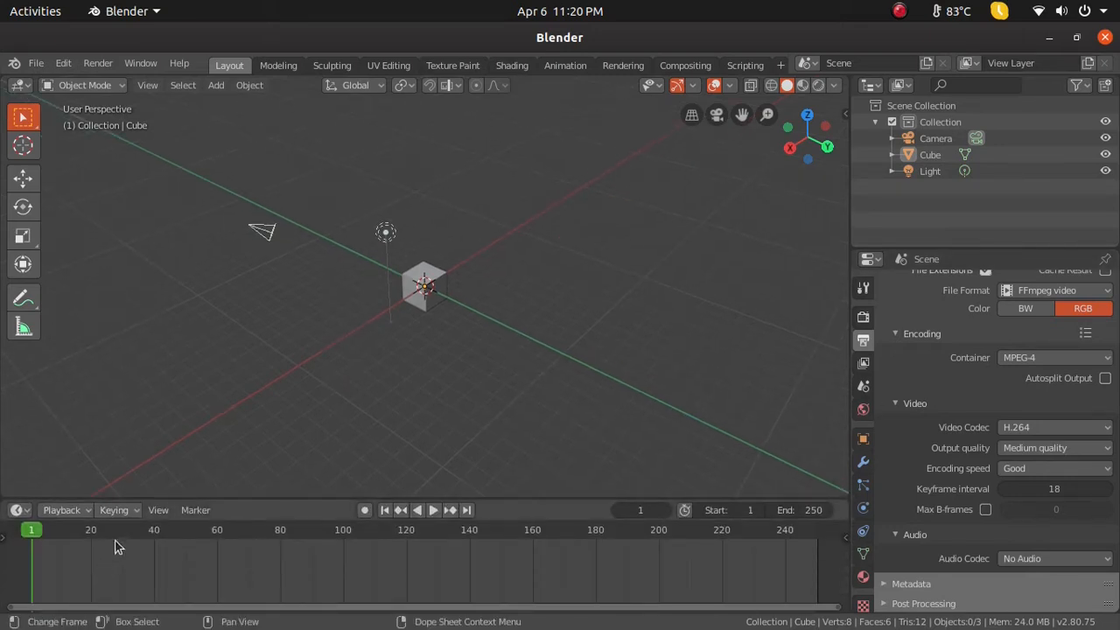
pyautogui.moveTo(34, 530); pyautogui.dragTo(2, 529)
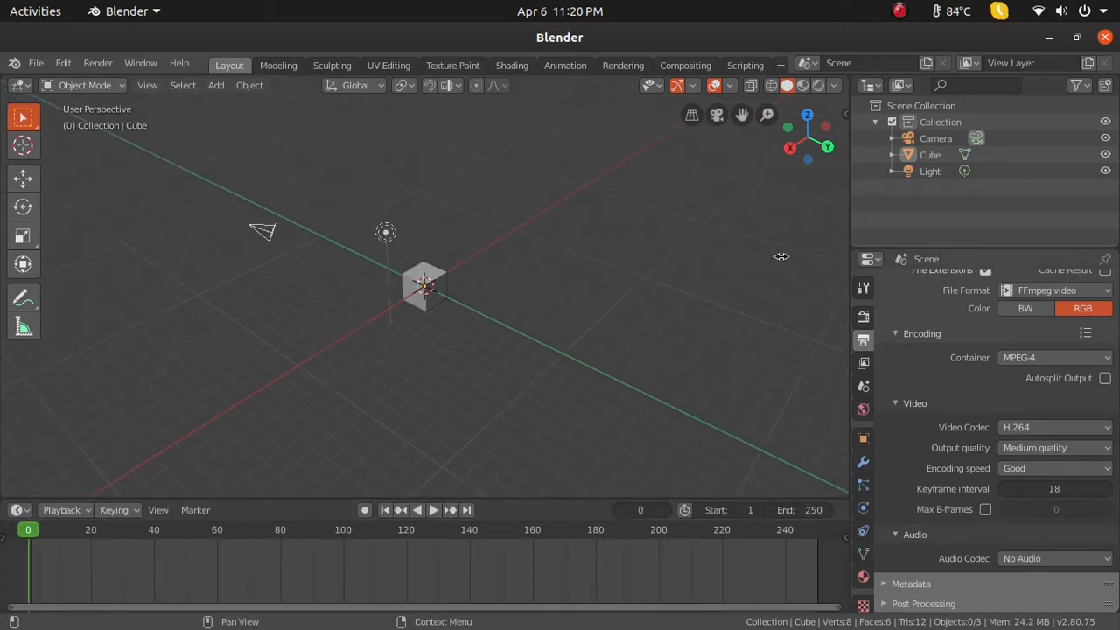
# - Delete the default cube from the scene
pyautogui.scroll(3, 490, 277)
pyautogui.moveTo(490, 277)
pyautogui.mouseDown(button='middle')
pyautogui.moveTo(493, 309)
pyautogui.moveTo(437, 301)
pyautogui.moveTo(522, 297)
pyautogui.moveTo(488, 292)
pyautogui.mouseUp(button='middle')
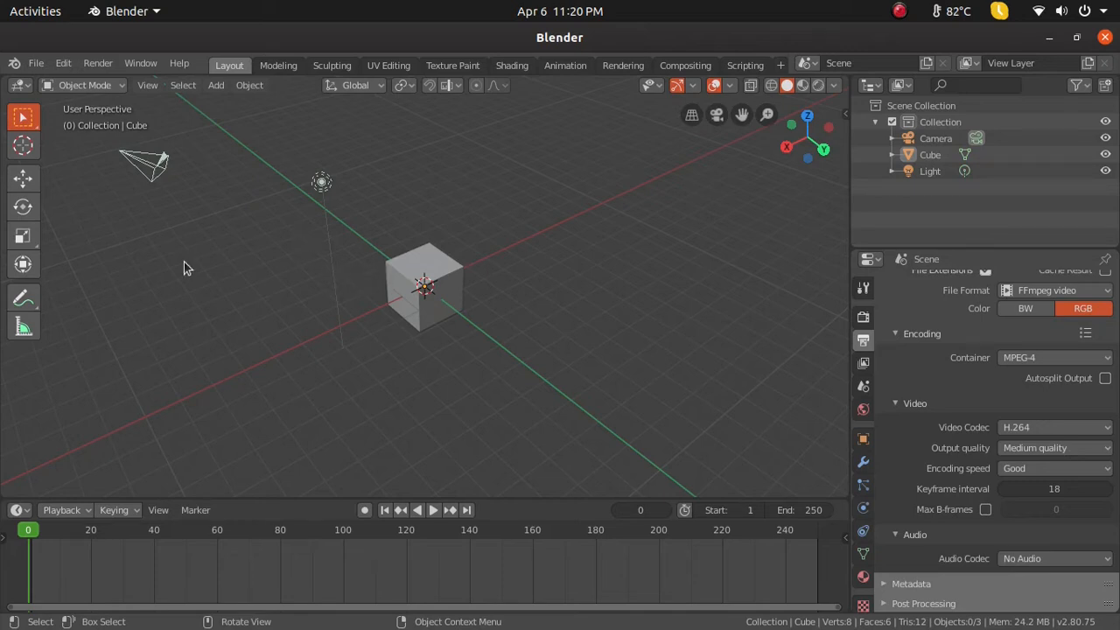
pyautogui.click(395, 270)
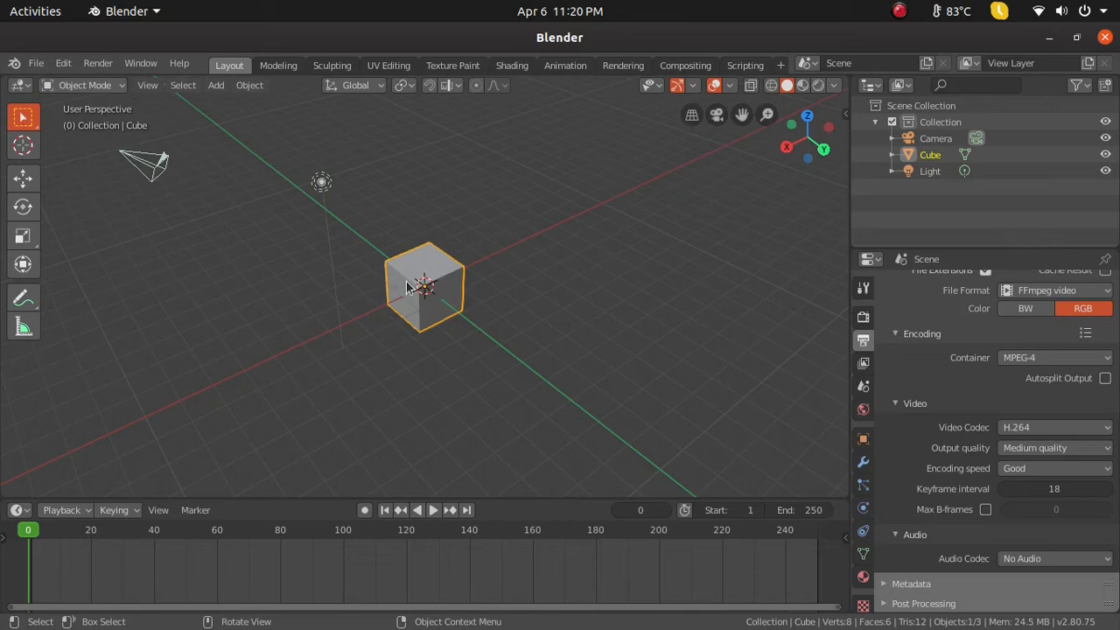
pyautogui.press('Delete')
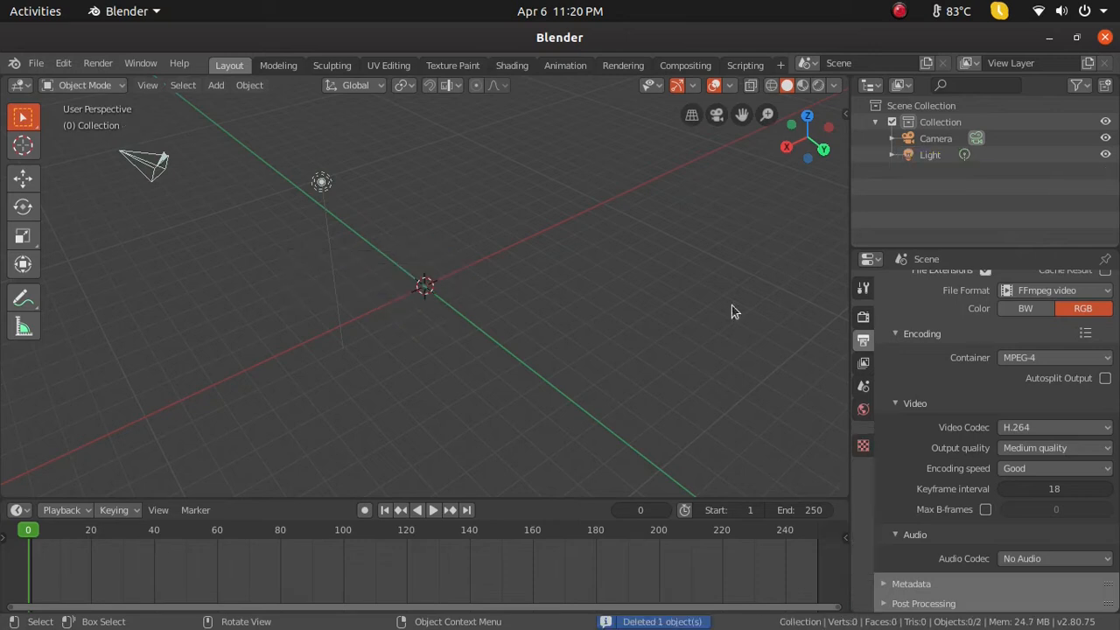
# - Add a cube mesh and a cylinder mesh at the 3D cursor in the scene's center
pyautogui.scroll(-4, 482, 267)
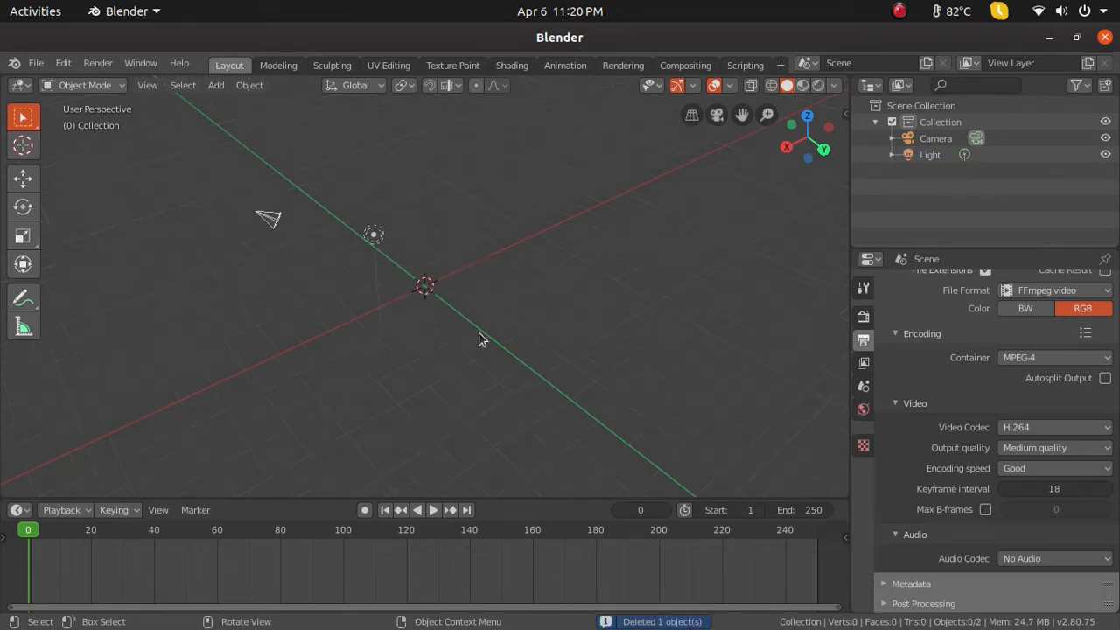
pyautogui.moveTo(488, 349); pyautogui.dragTo(260, 280, button='middle')
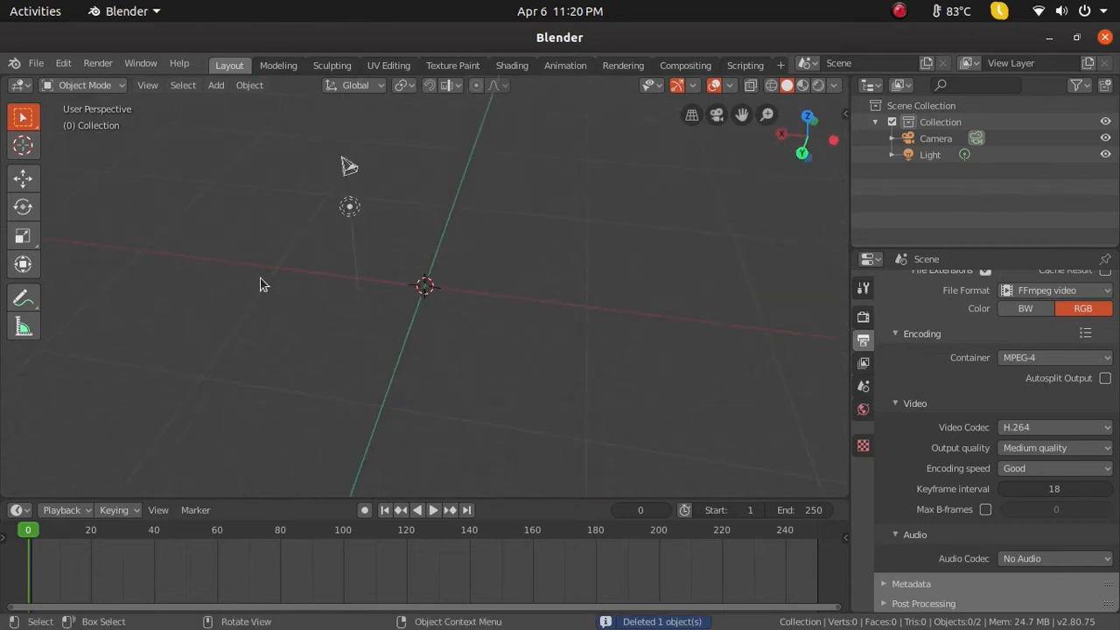
pyautogui.hotkey('shift', 'a')
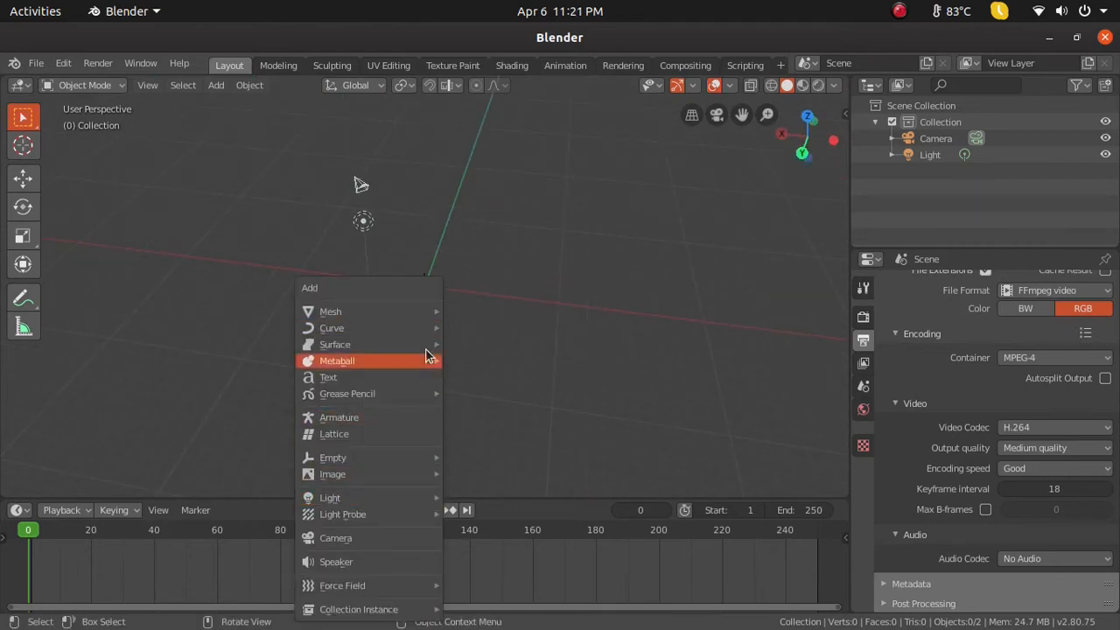
pyautogui.moveTo(406, 315)
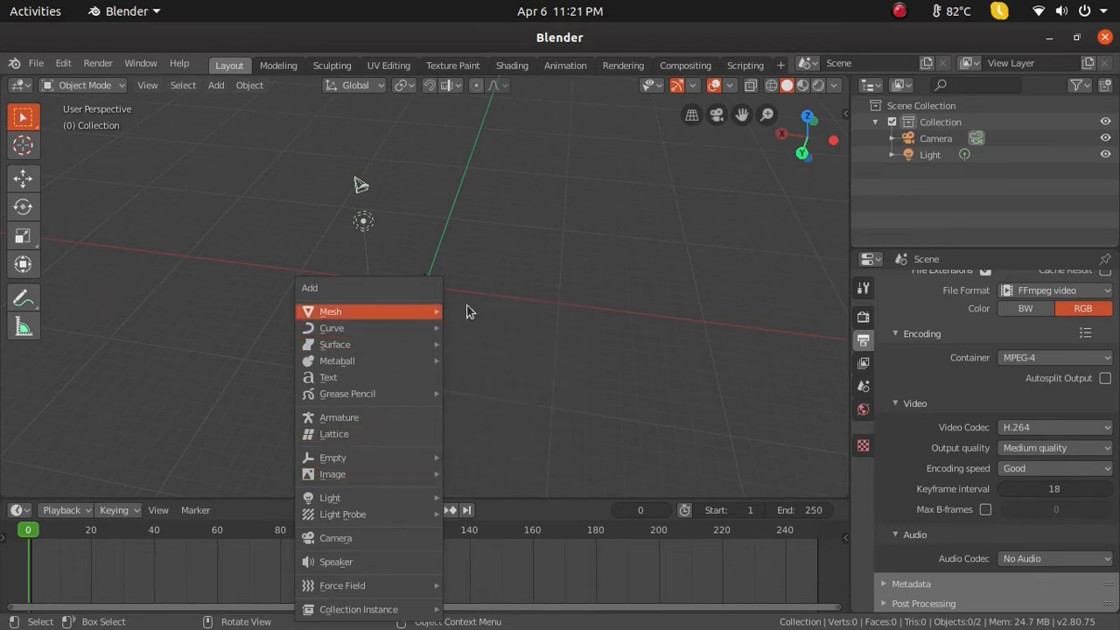
pyautogui.click(498, 320)
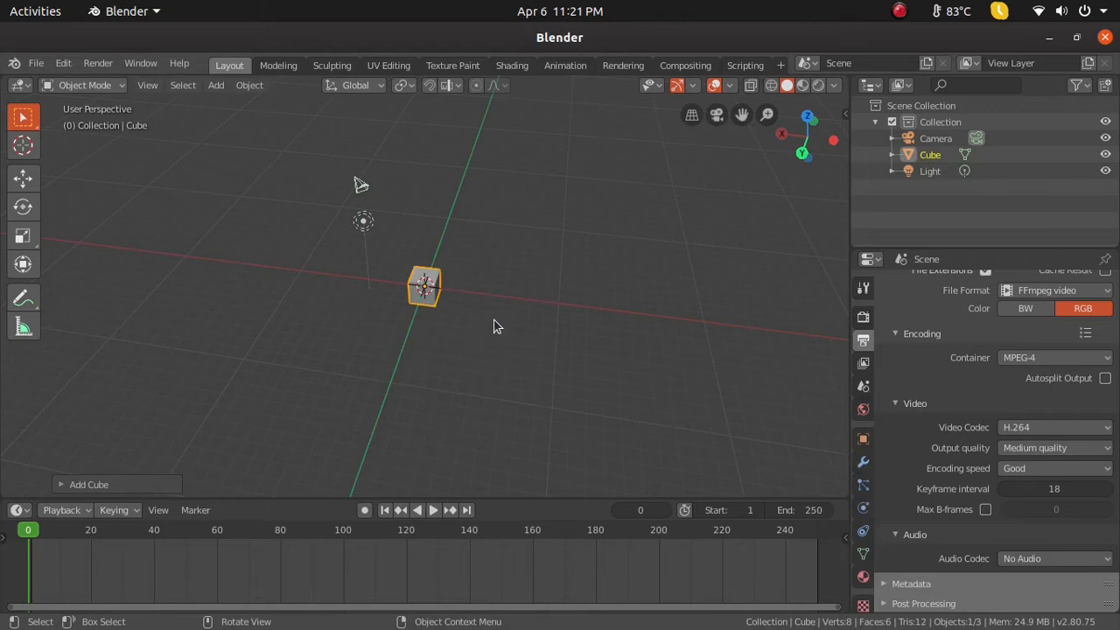
pyautogui.hotkey('shift', 'a')
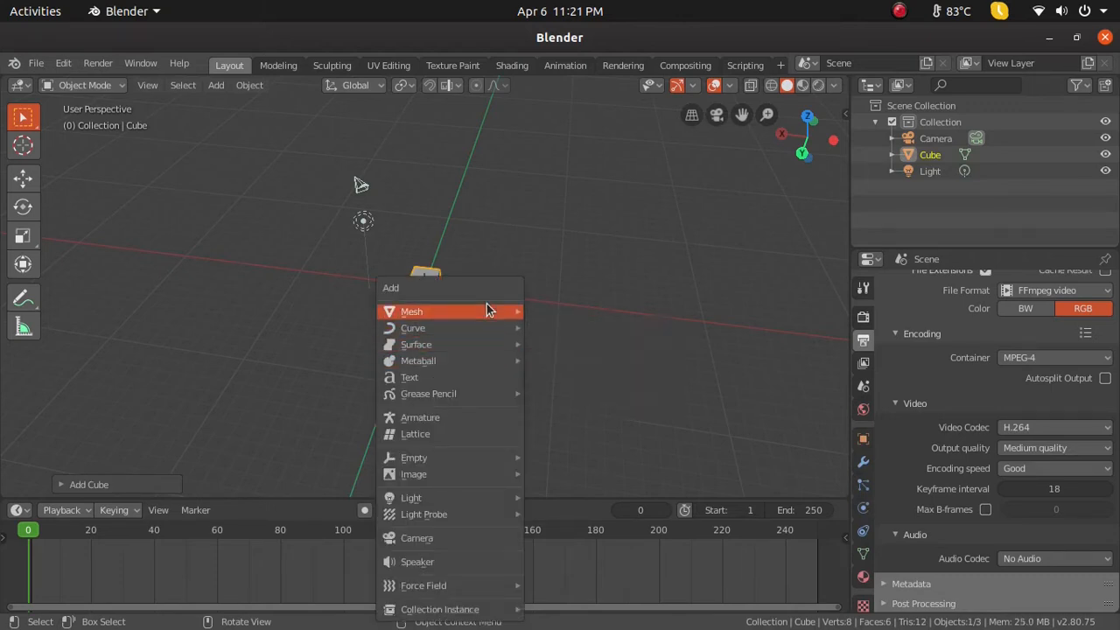
pyautogui.moveTo(486, 310)
pyautogui.click(582, 395)
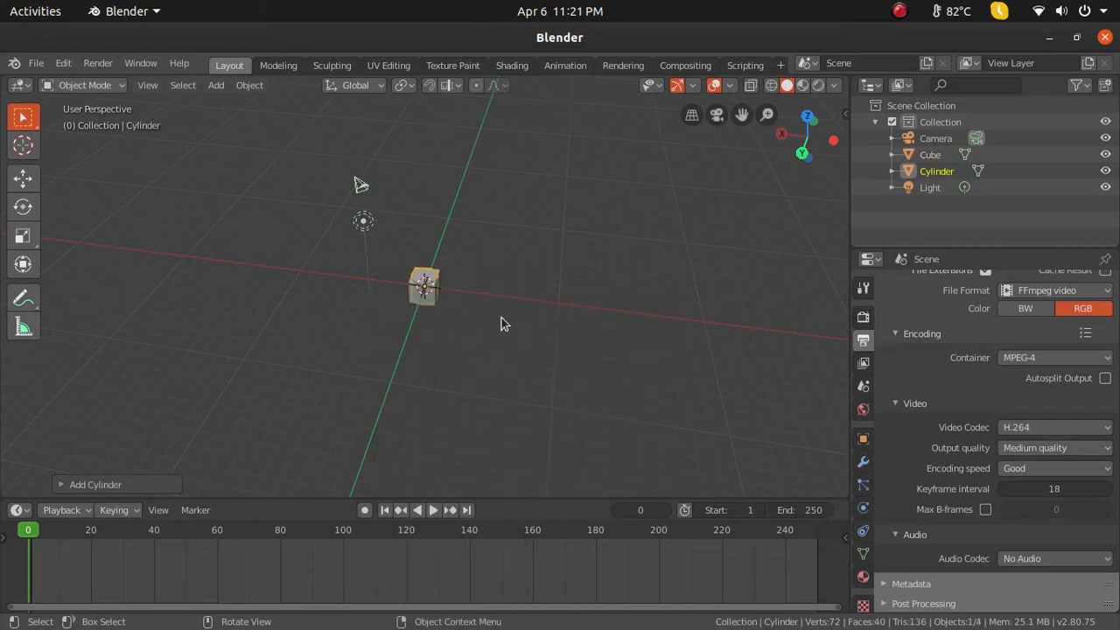
pyautogui.hotkey('shift', 'a')
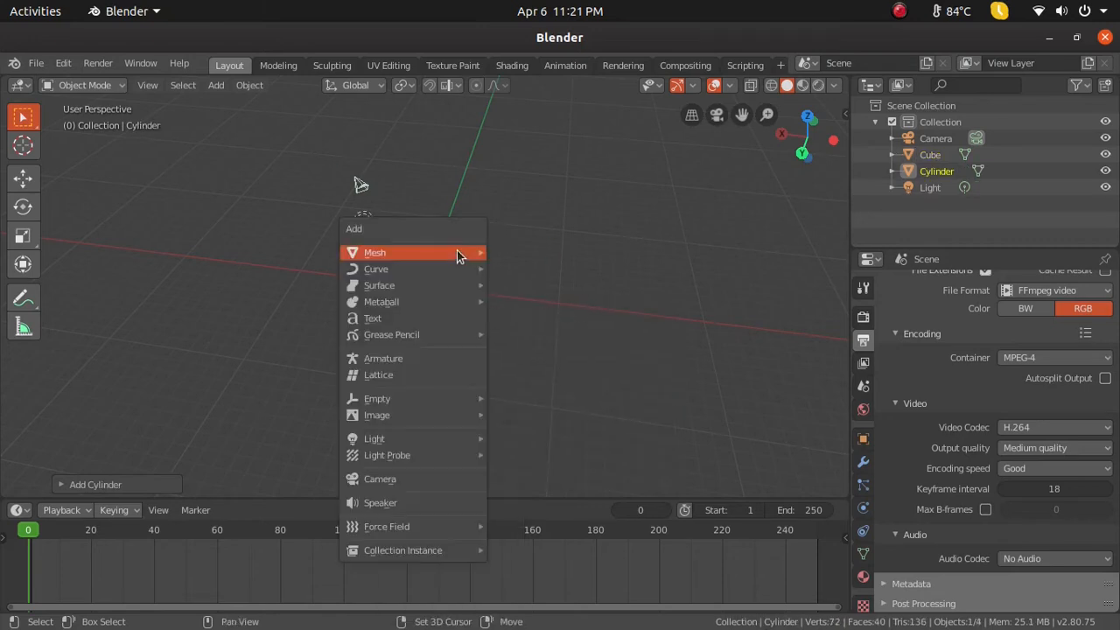
pyautogui.moveTo(419, 444)
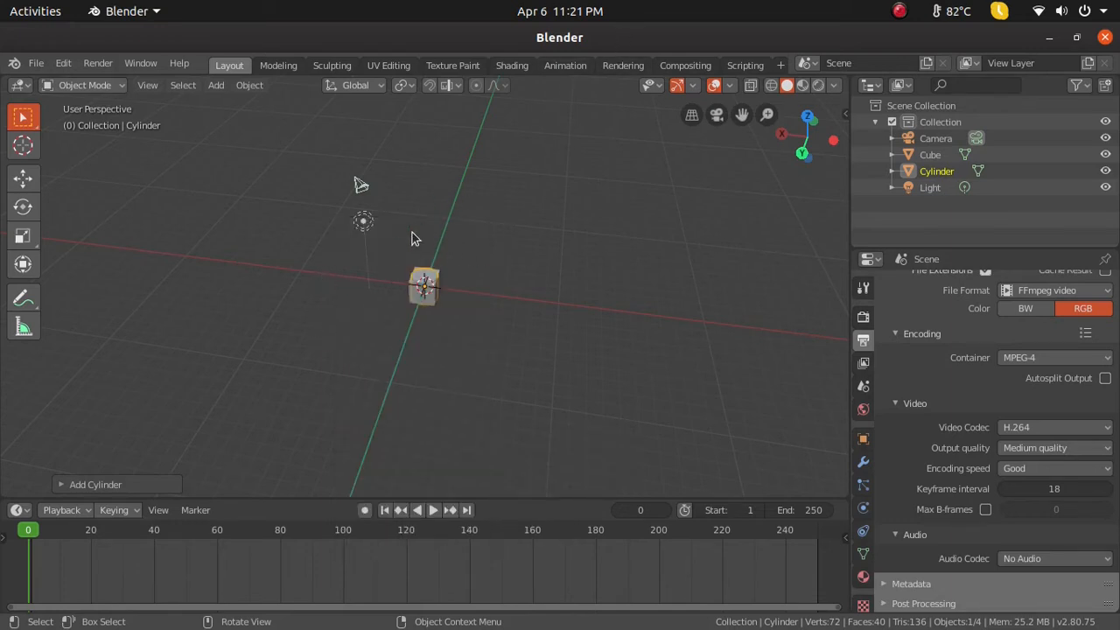
pyautogui.scroll(5, 400, 253)
pyautogui.moveTo(454, 365); pyautogui.dragTo(317, 342, button='middle')
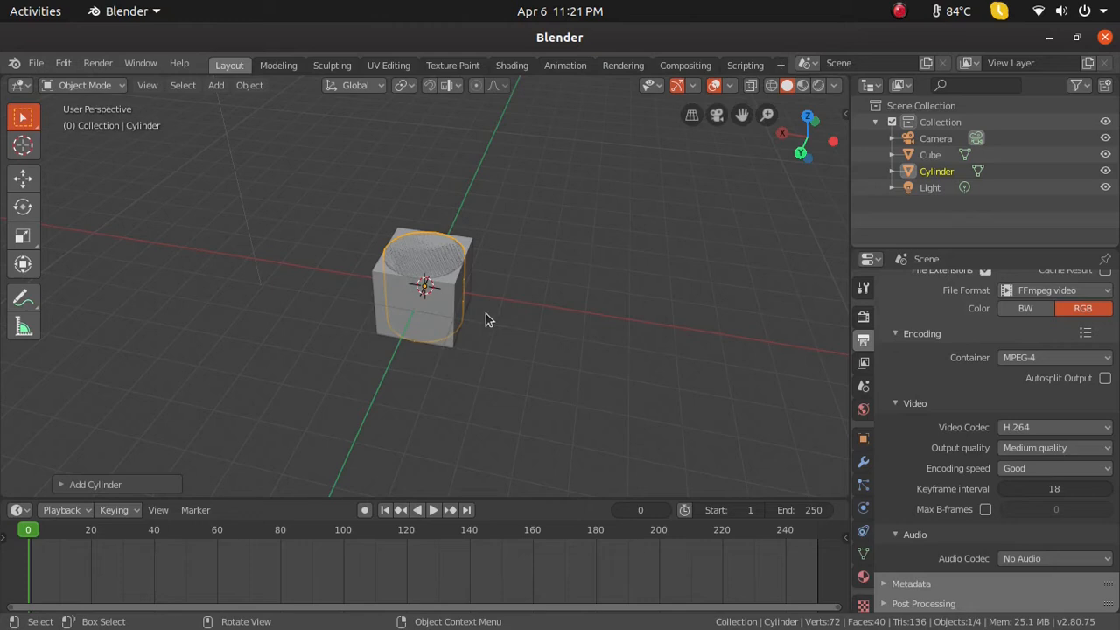
pyautogui.moveTo(487, 318); pyautogui.dragTo(478, 353, button='middle')
# - Deselect the cylinder with circle select active and switch the selection mode to lasso select
pyautogui.press('w')
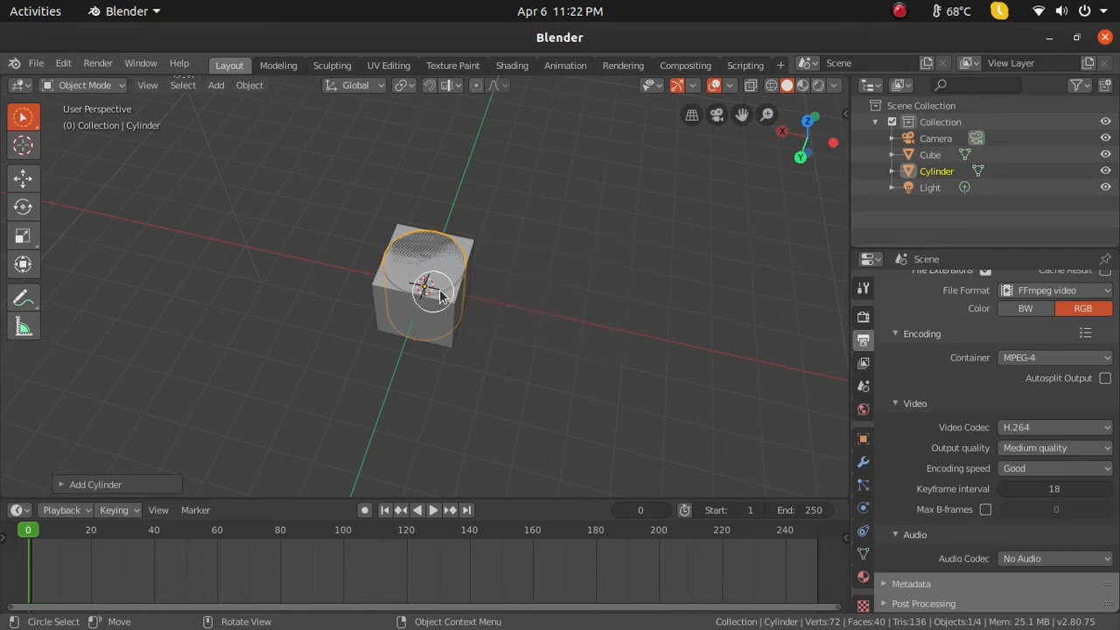
pyautogui.click(579, 321)
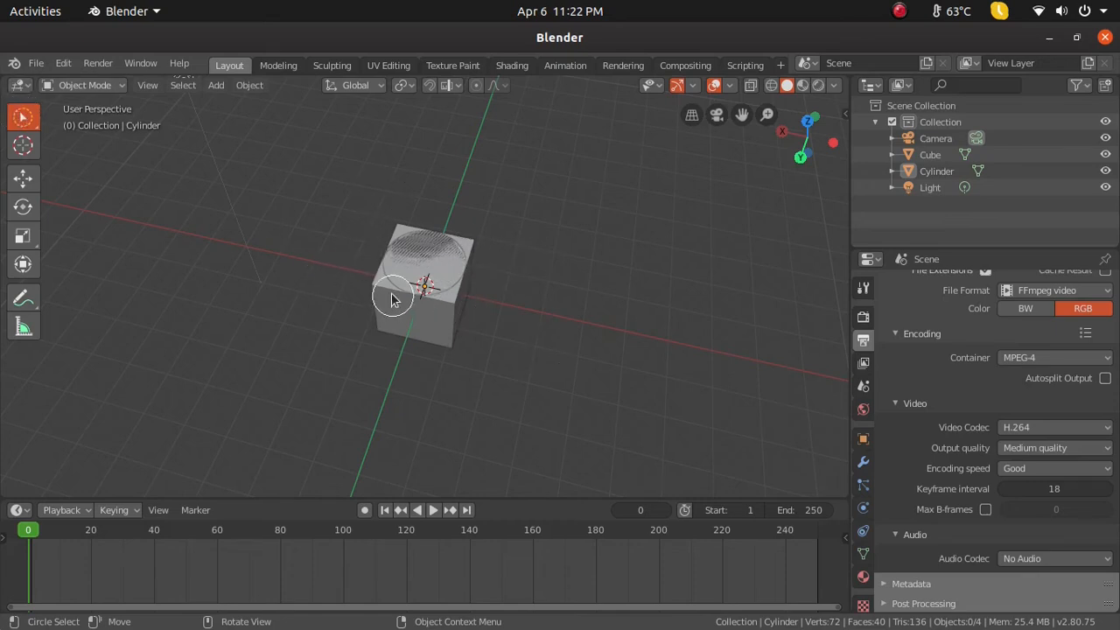
pyautogui.press('q')
pyautogui.press('Escape')
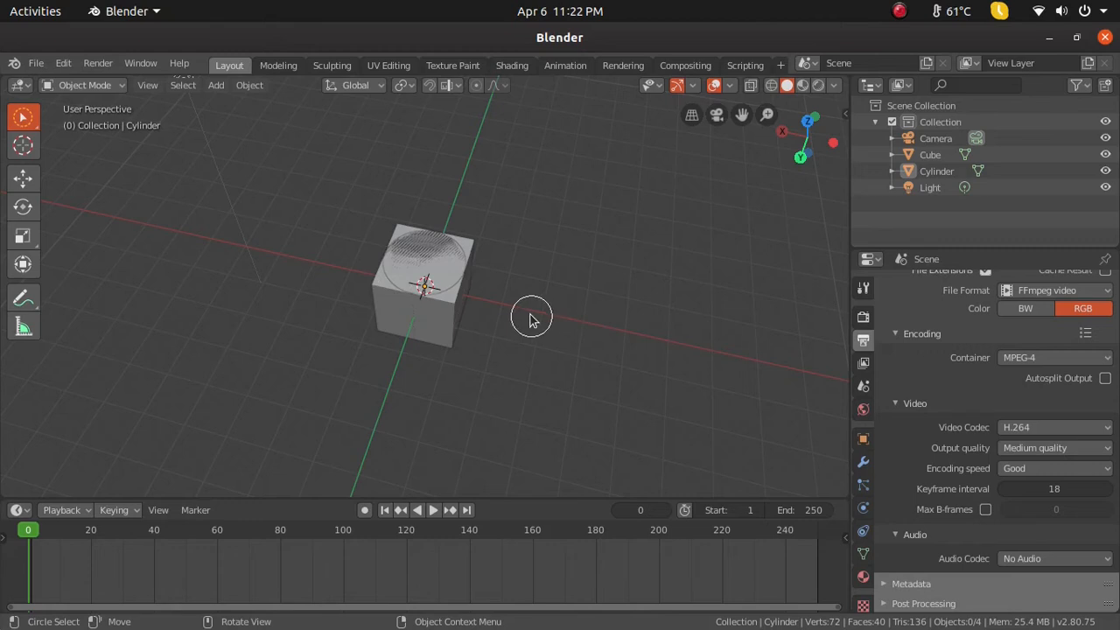
pyautogui.press('w')
pyautogui.moveTo(508, 335); pyautogui.dragTo(549, 344, button='middle')
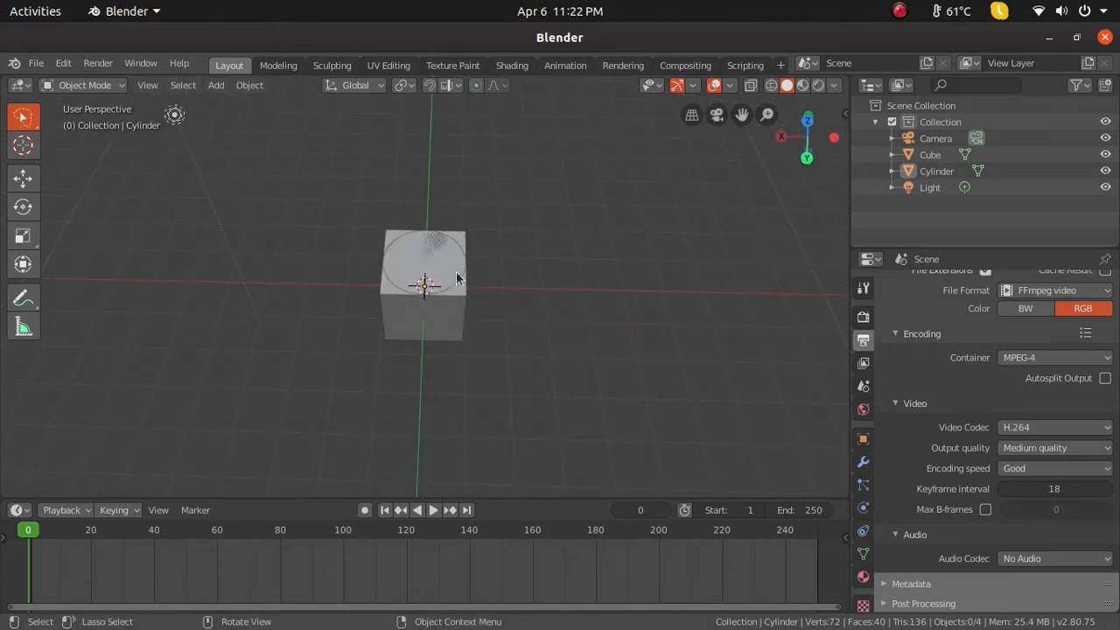
# - Try moving the cube freely up and away from the cylinder, and undo the move
pyautogui.click(451, 325)
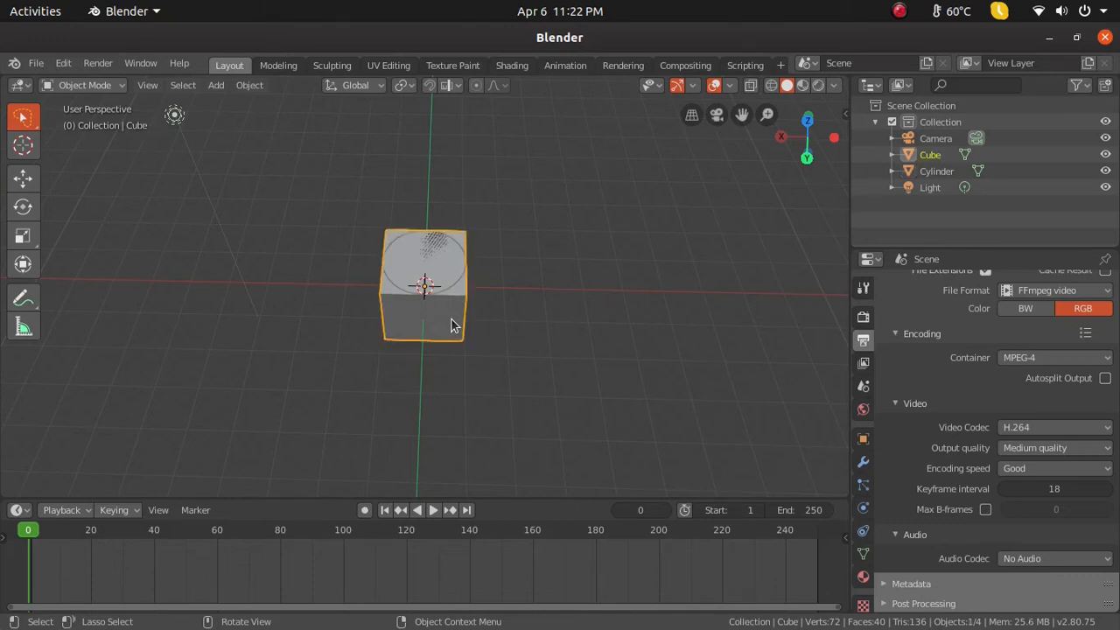
pyautogui.keyDown('shift'); pyautogui.moveTo(613, 325); pyautogui.dragTo(501, 401, button='middle'); pyautogui.keyUp('shift')
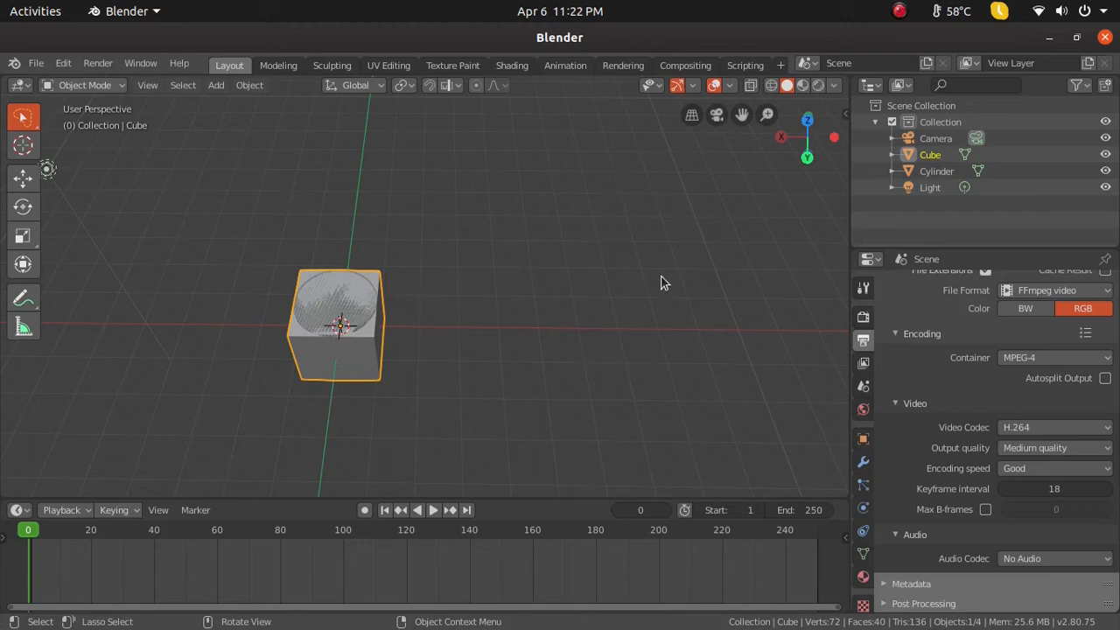
pyautogui.press('g')
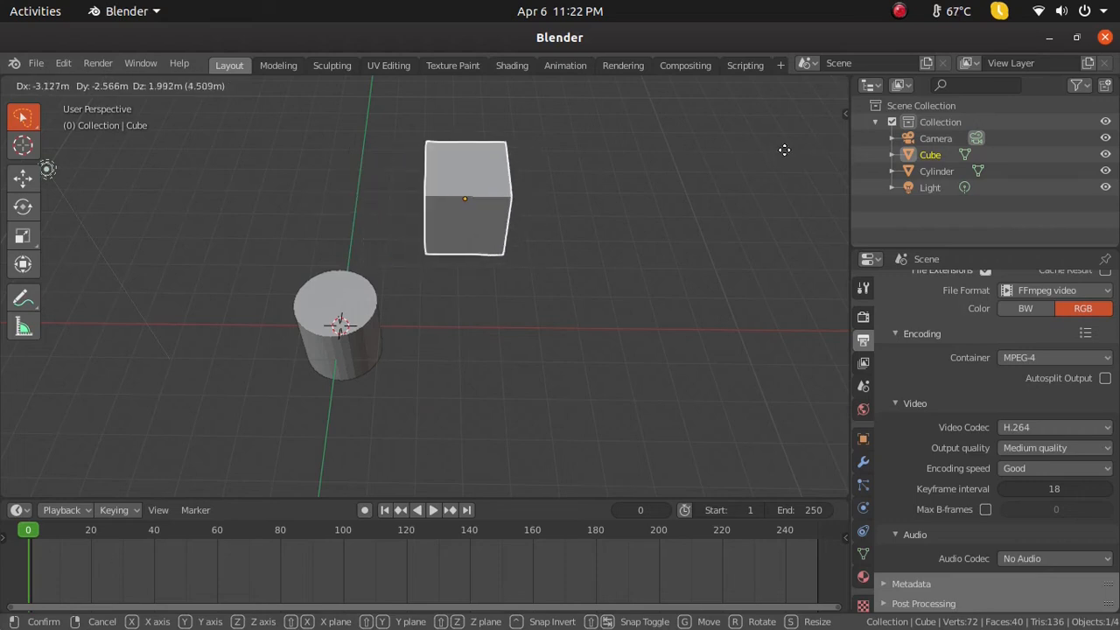
pyautogui.click(819, 143)
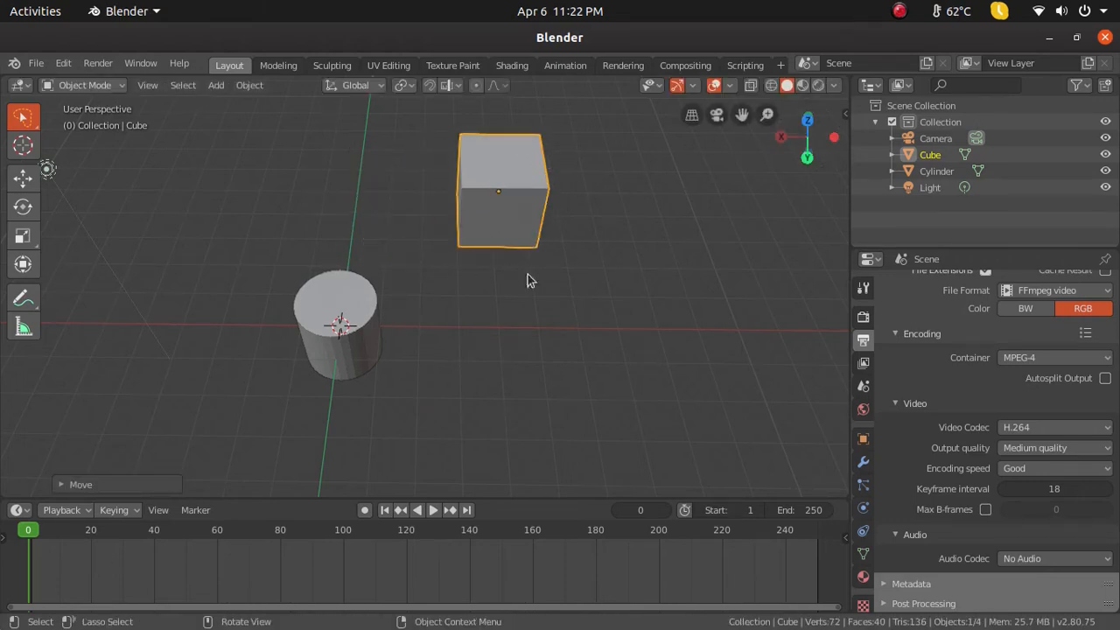
pyautogui.hotkey('ctrl', 'z')
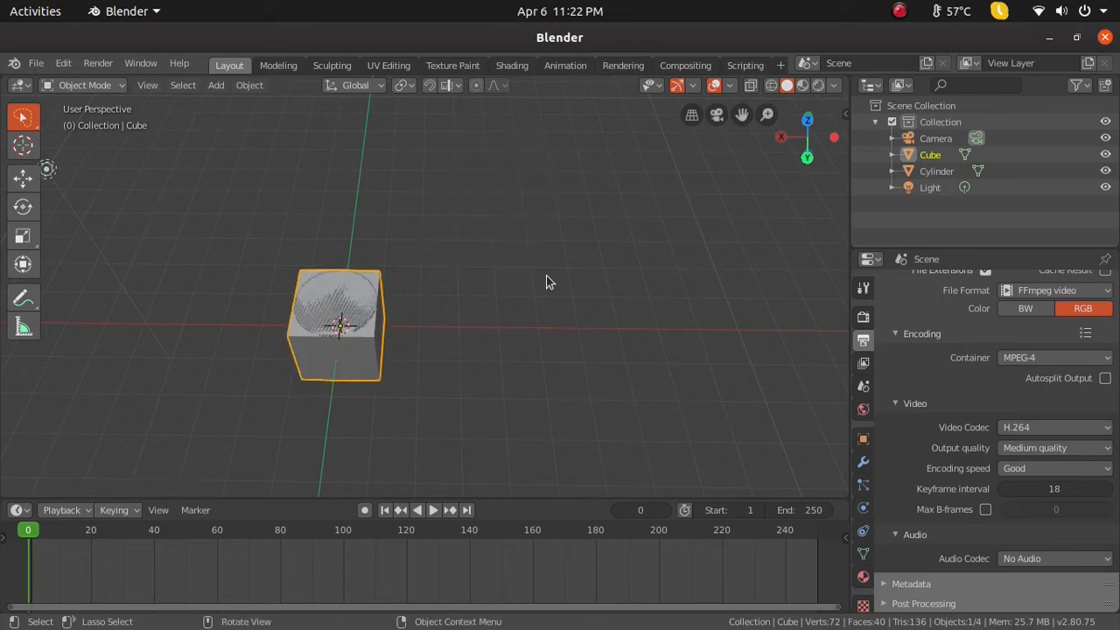
# - Try moving the cube about 11 m along the negative X axis away from the cylinder, and undo the move
pyautogui.scroll(-2, 547, 279)
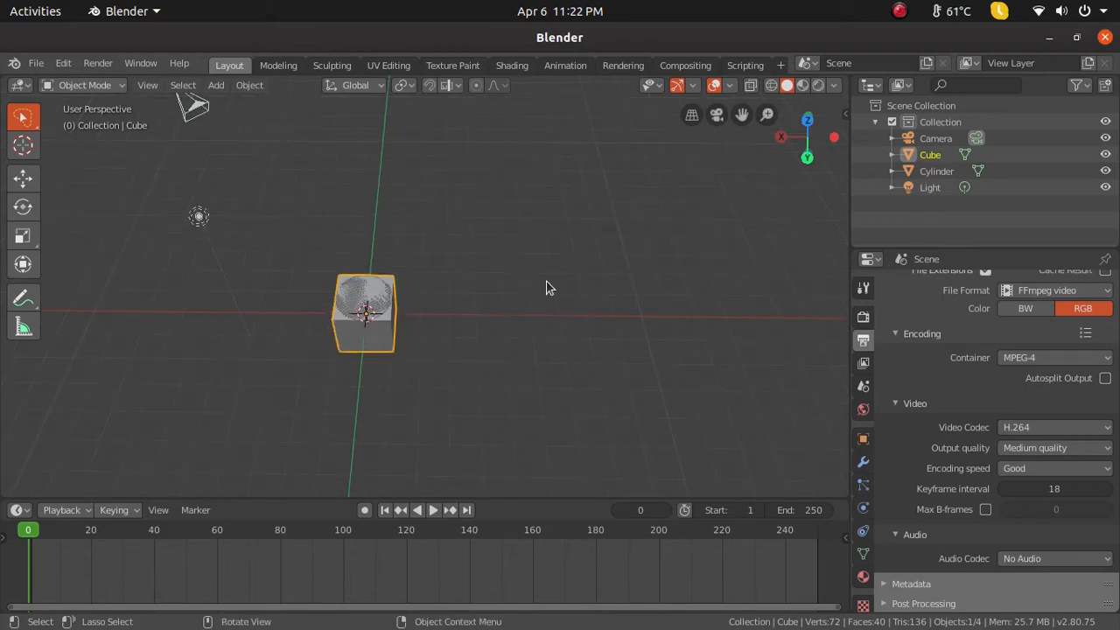
pyautogui.moveTo(514, 290); pyautogui.dragTo(507, 291, button='middle')
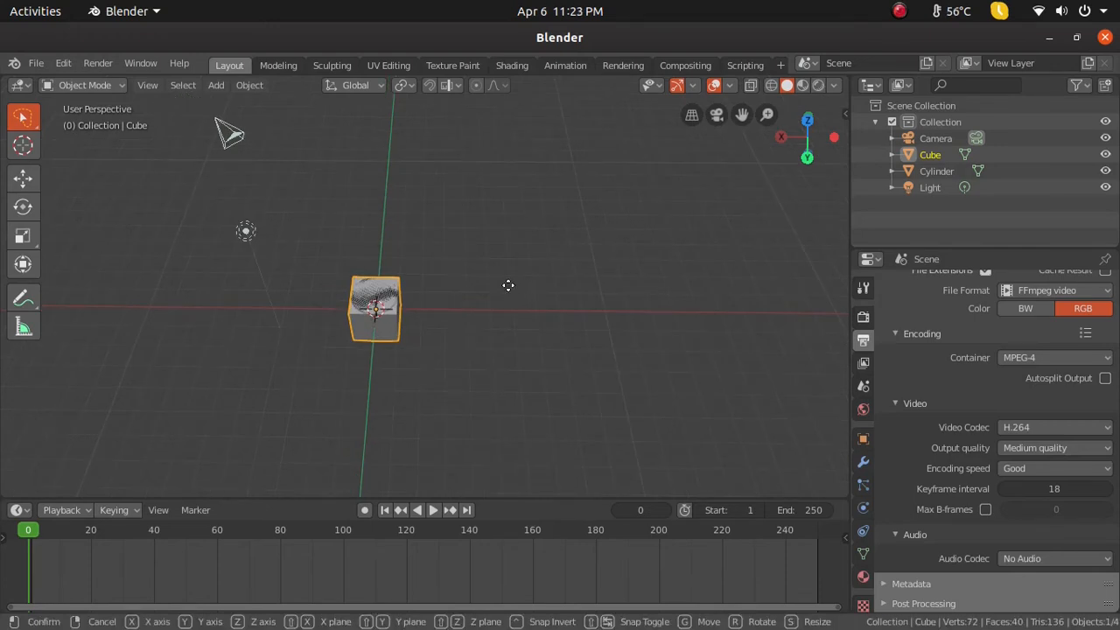
pyautogui.press('g')
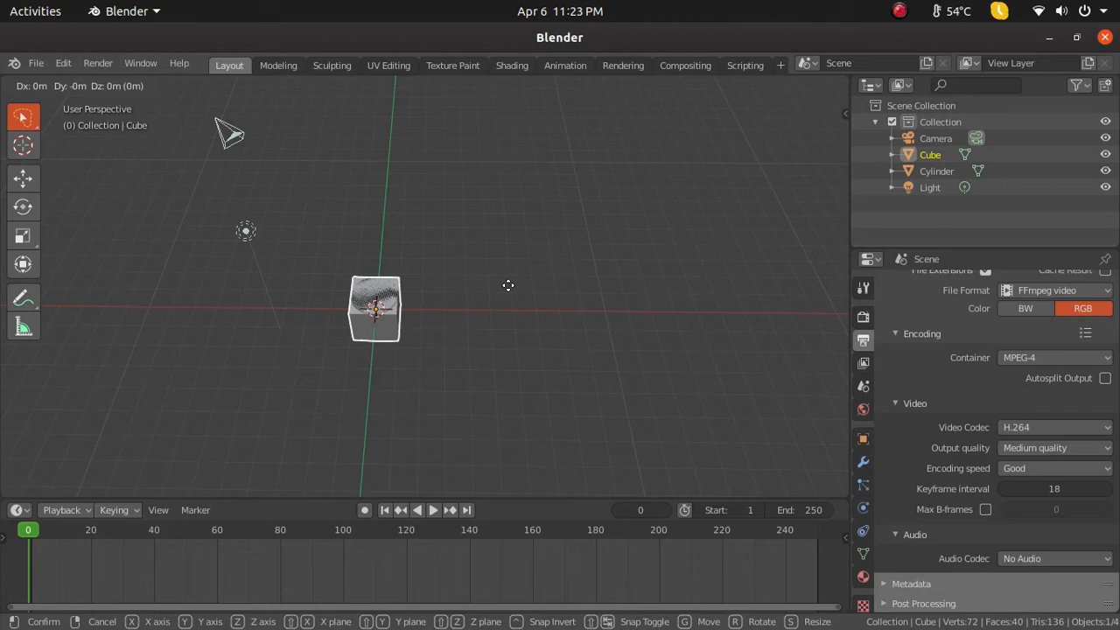
pyautogui.press('x')
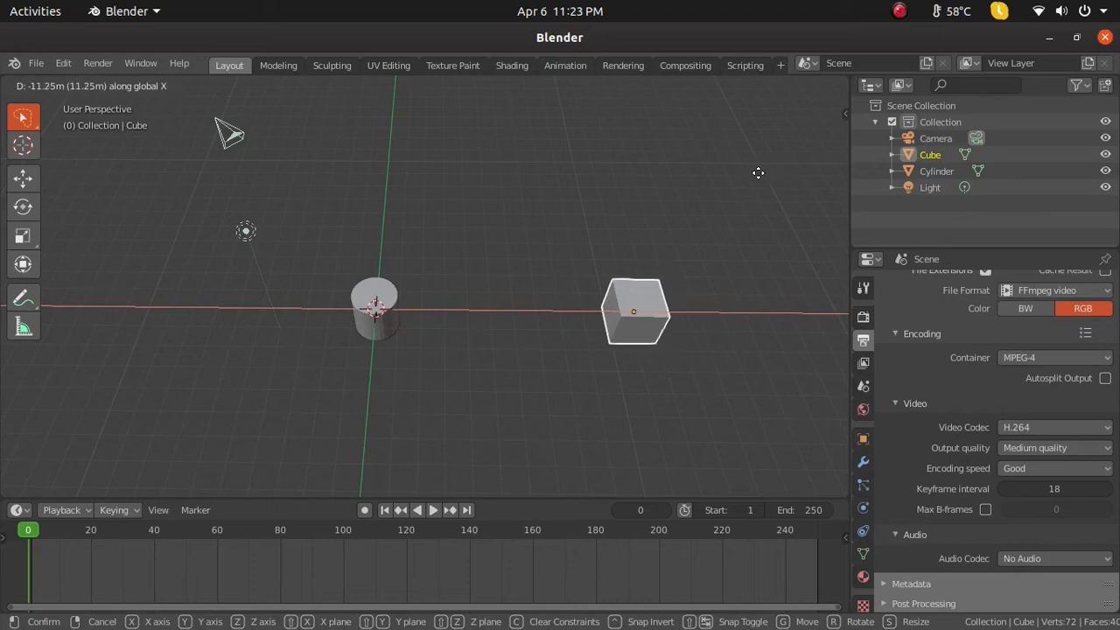
pyautogui.click(794, 213)
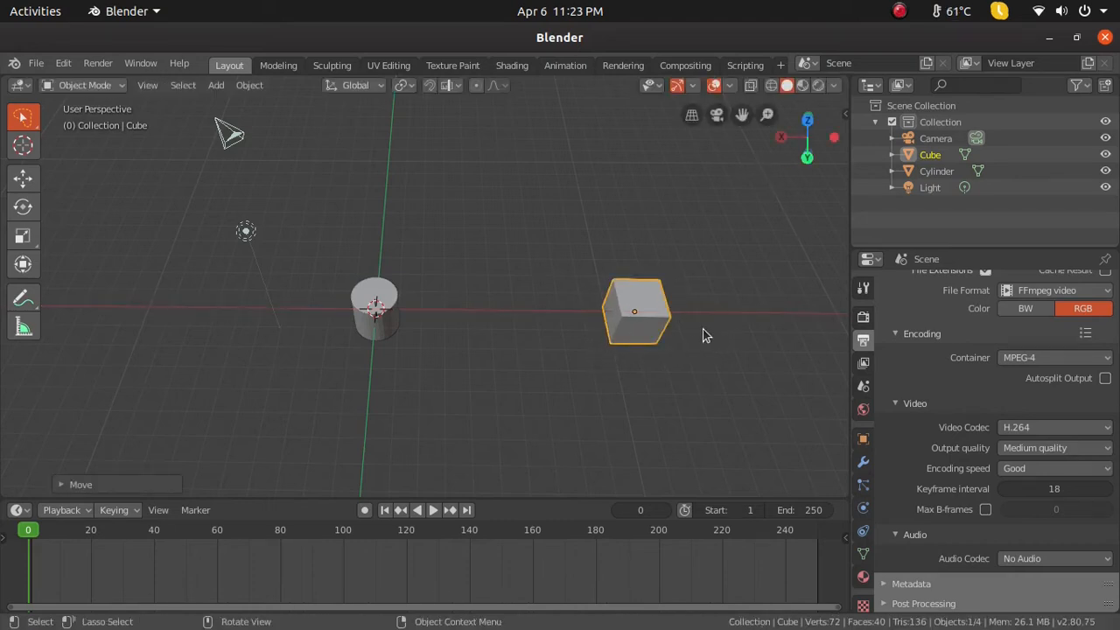
pyautogui.hotkey('ctrl', 'z')
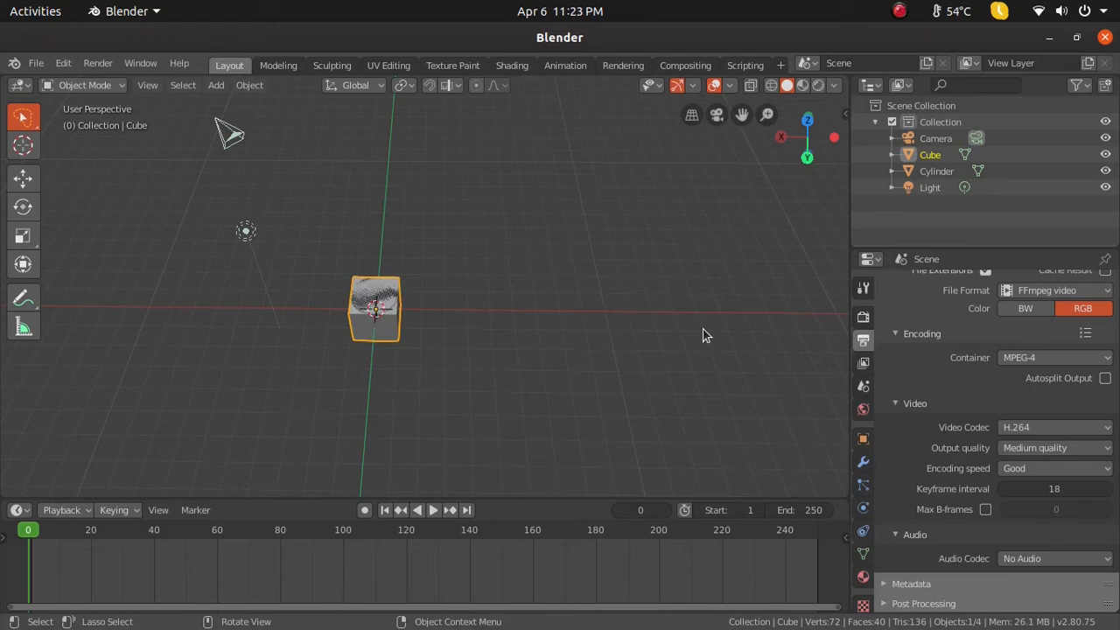
# - Try raising the cube exactly 10 m along the global Z axis, and undo the move
pyautogui.moveTo(704, 335); pyautogui.dragTo(442, 337, button='middle')
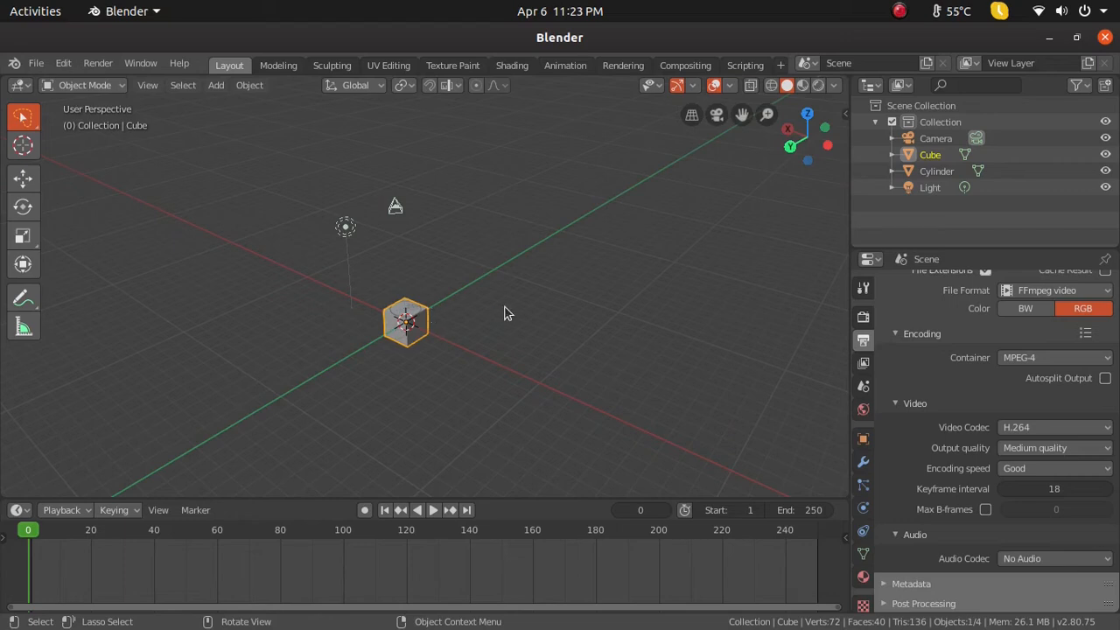
pyautogui.press('g')
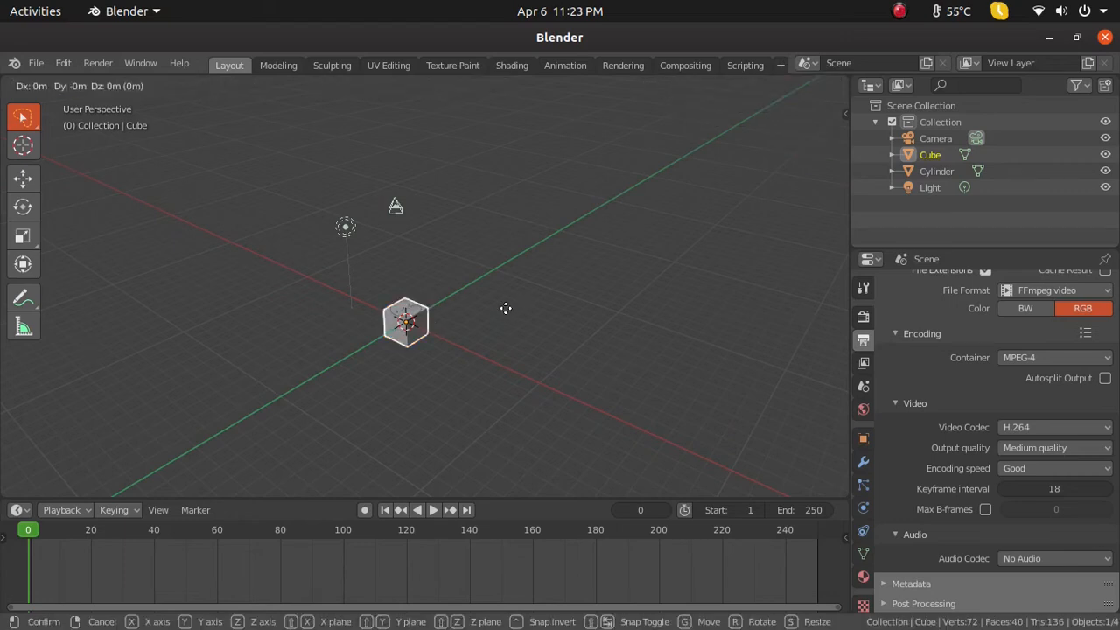
pyautogui.press('z')
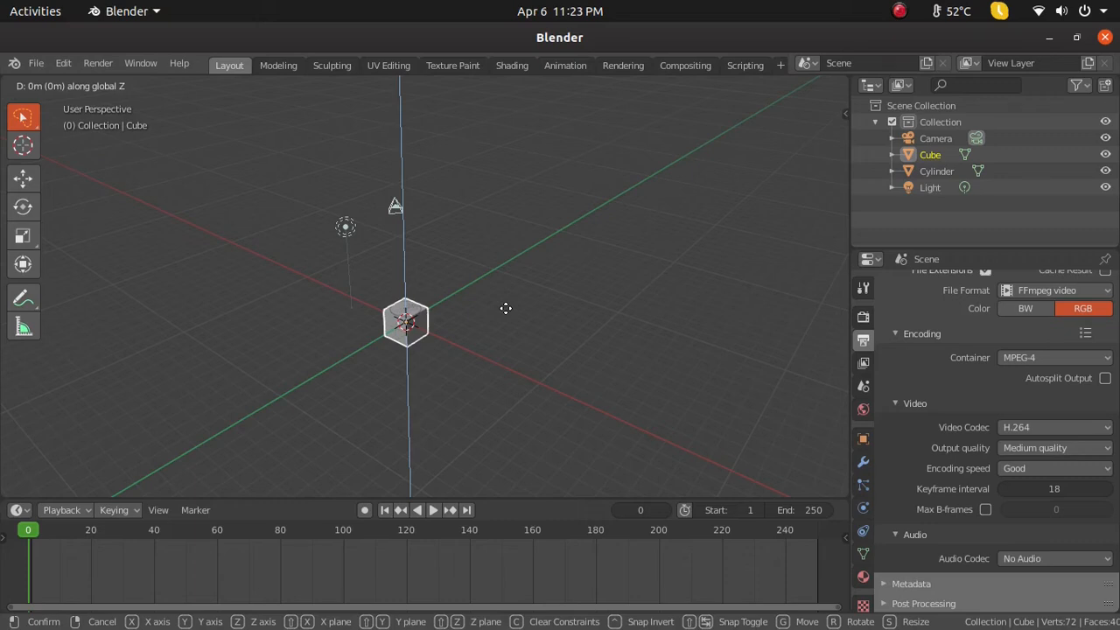
pyautogui.write('10')
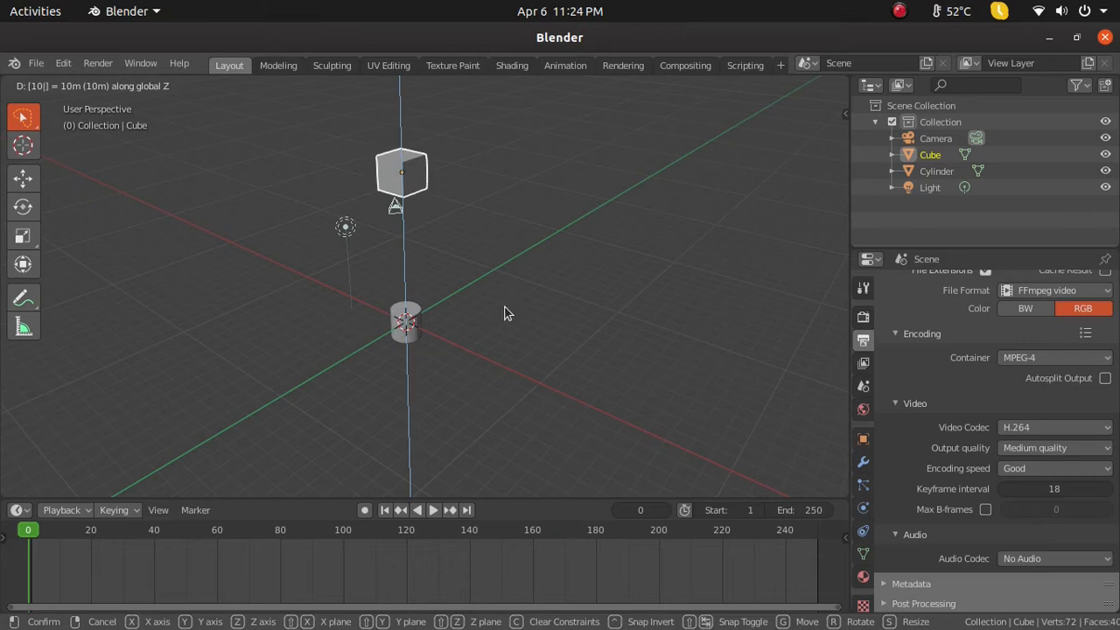
pyautogui.press('Return')
pyautogui.moveTo(510, 310); pyautogui.dragTo(363, 219, button='middle')
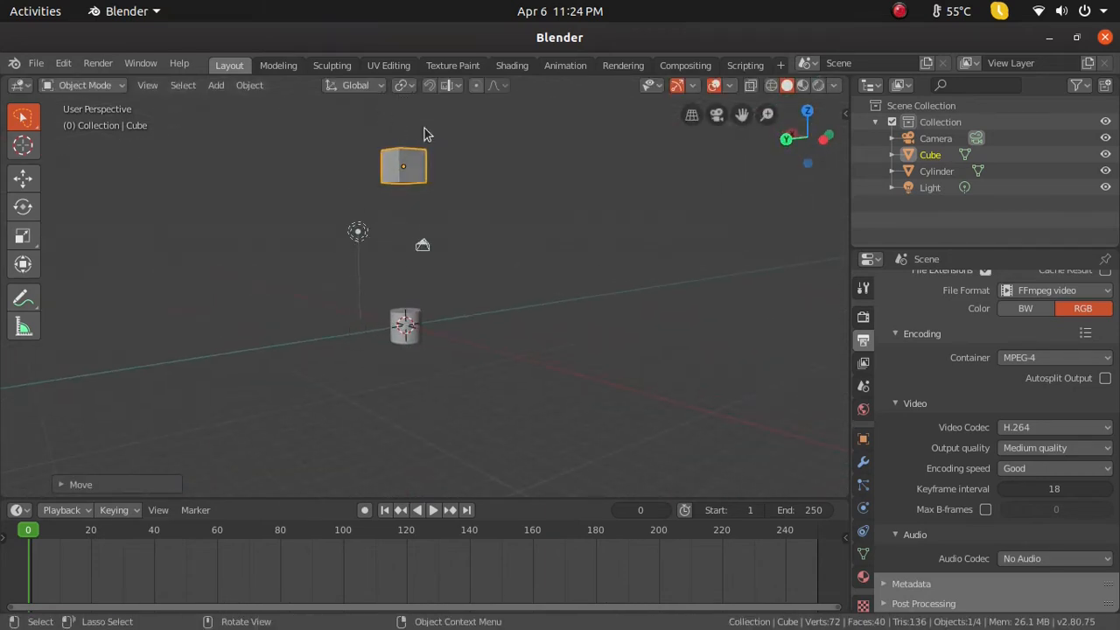
pyautogui.moveTo(470, 292); pyautogui.dragTo(492, 365, button='middle')
pyautogui.scroll(4, 490, 385)
pyautogui.moveTo(548, 307); pyautogui.dragTo(517, 394, button='middle')
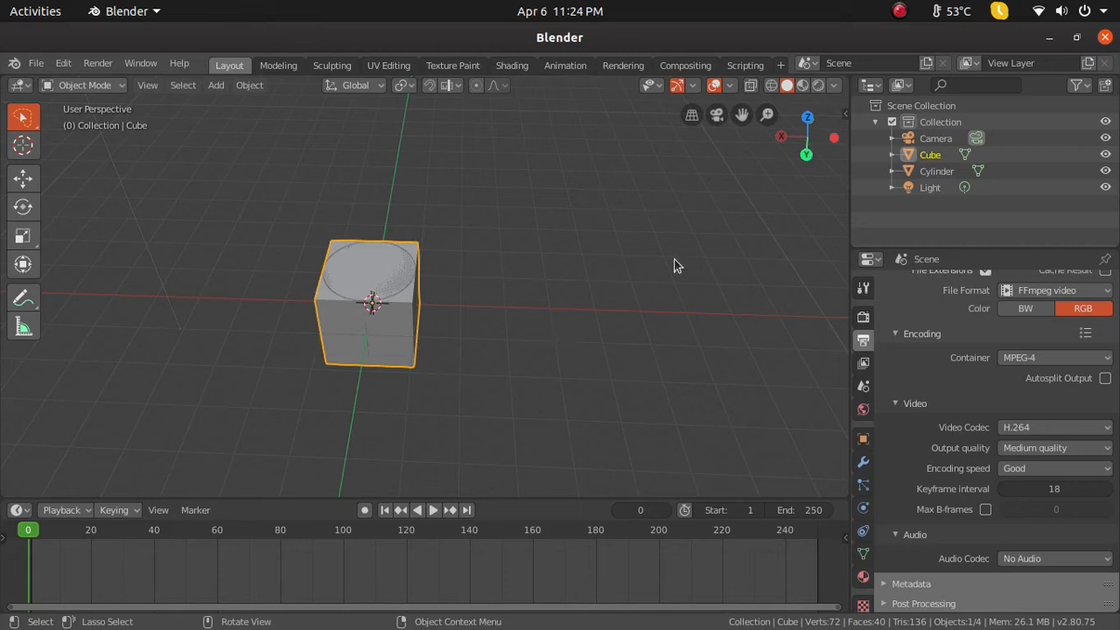
# - Enable the Move and Rotate object gizmos for the viewport
pyautogui.click(464, 345)
pyautogui.click(396, 350)
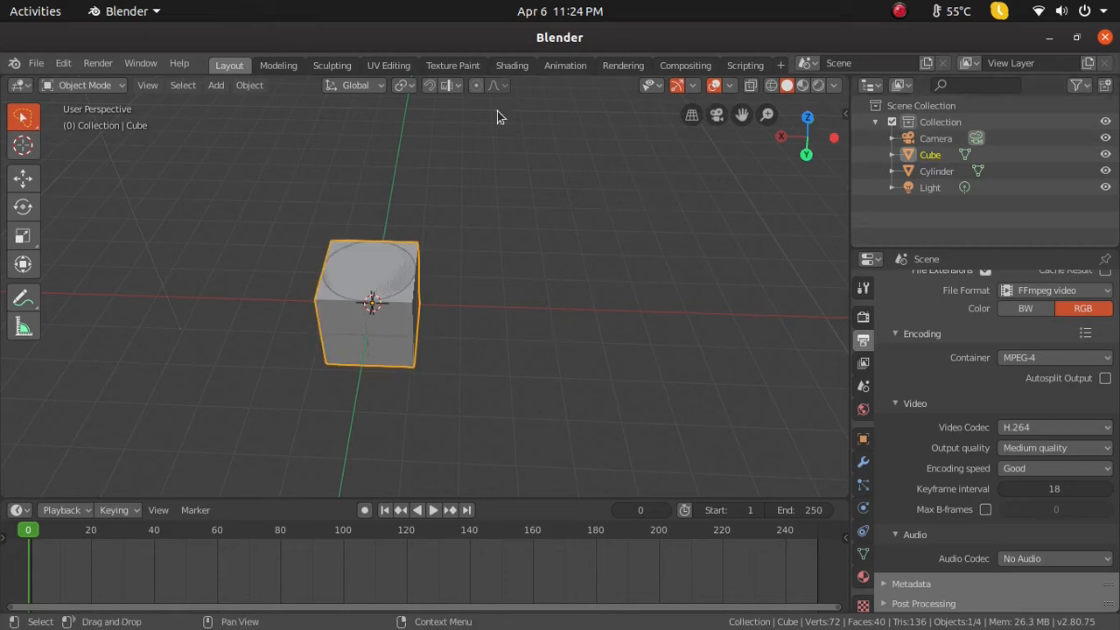
pyautogui.click(733, 87)
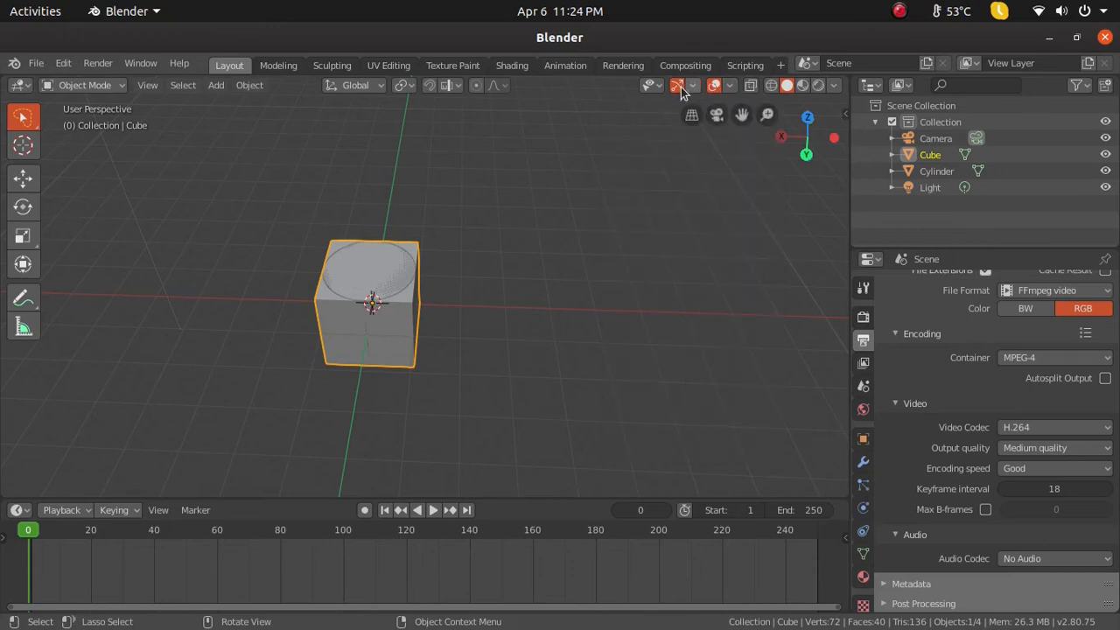
pyautogui.click(692, 85)
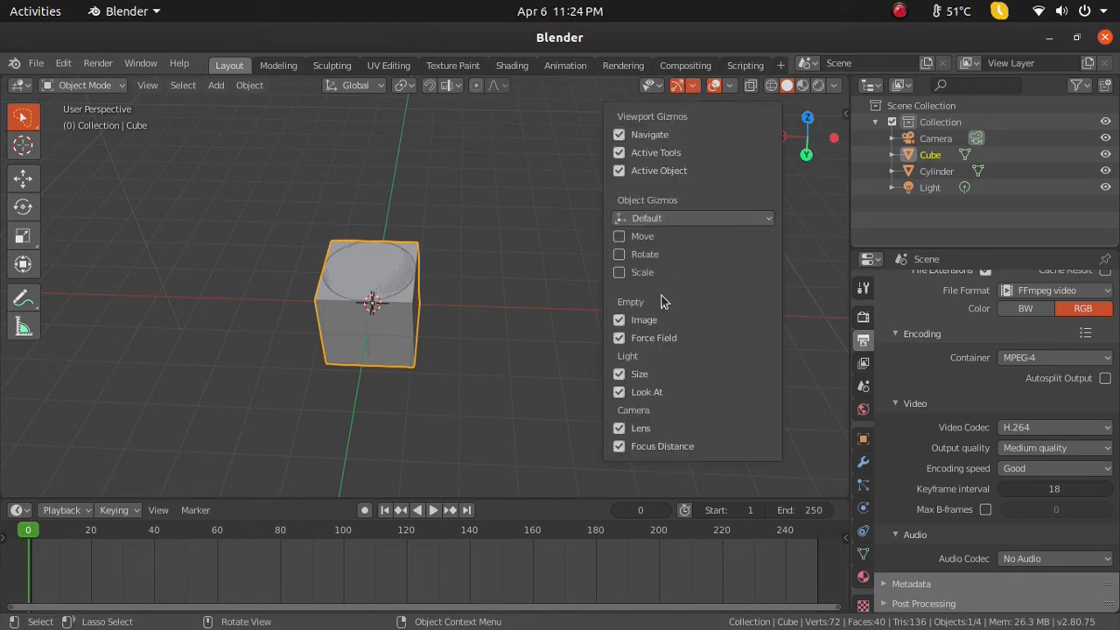
pyautogui.click(619, 236)
pyautogui.click(618, 253)
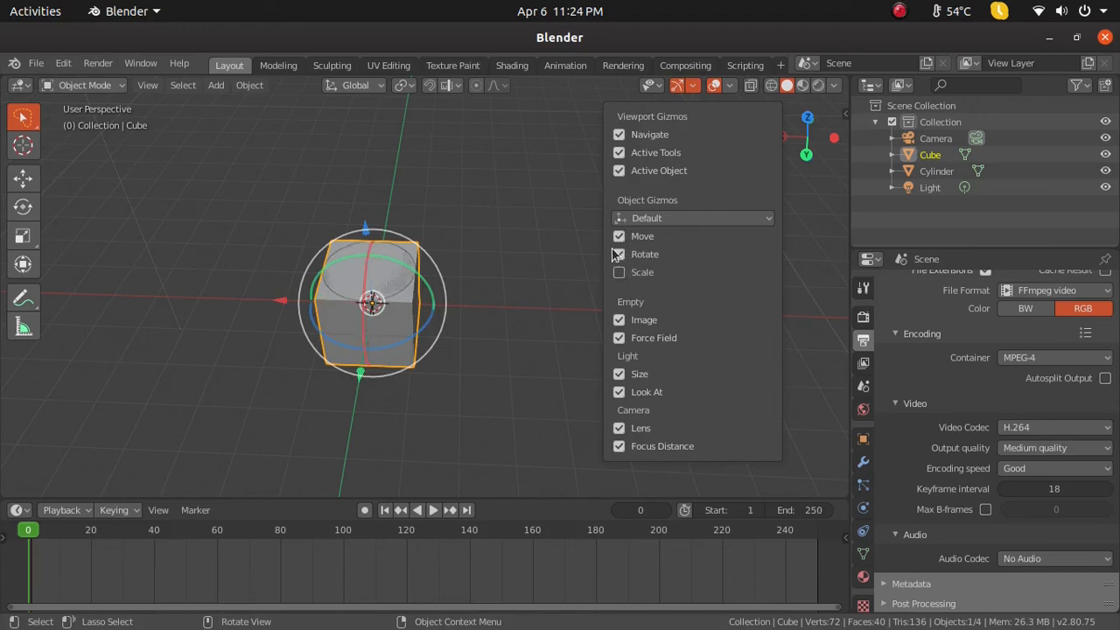
pyautogui.click(502, 410)
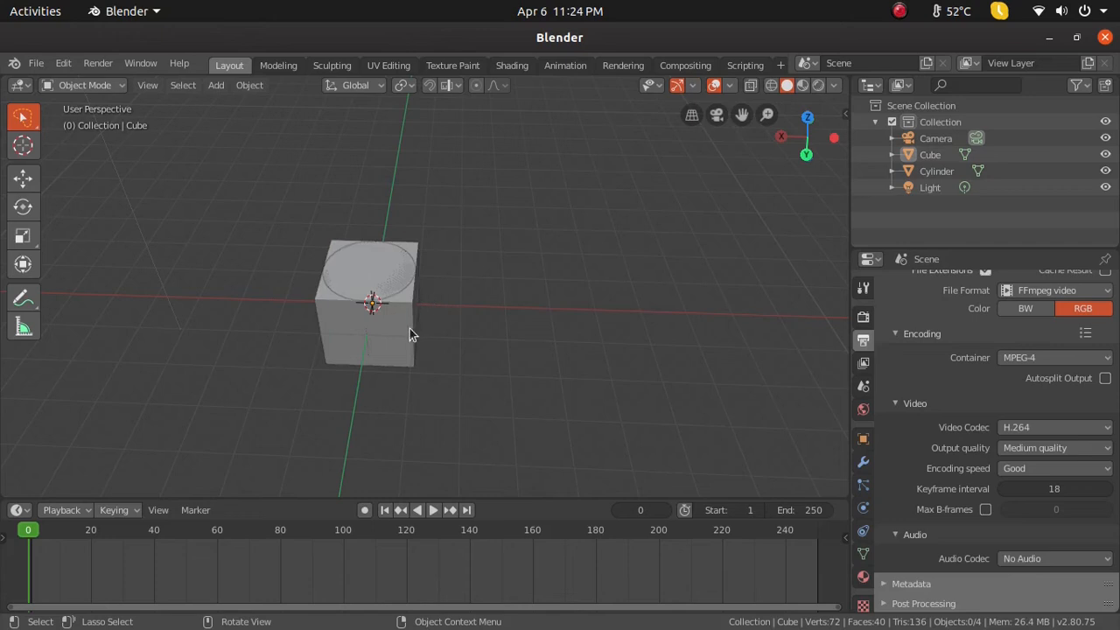
# - Move the cube along the negative X axis clear of the cylinder using its gizmo, and try rotating it
pyautogui.click(410, 328)
pyautogui.moveTo(285, 302); pyautogui.dragTo(581, 283)
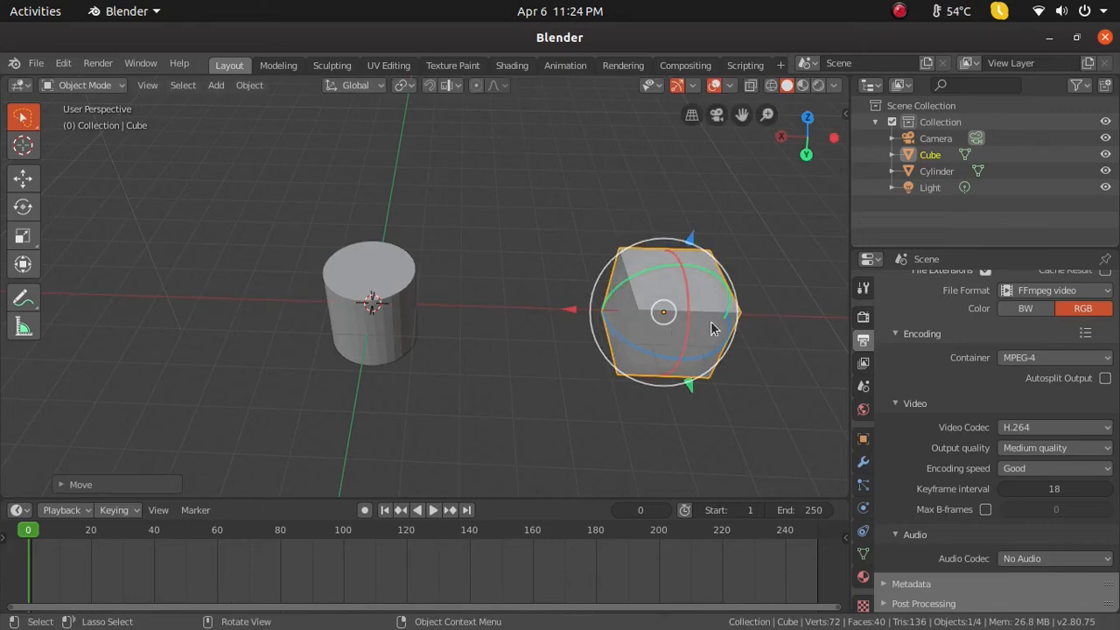
pyautogui.moveTo(713, 326); pyautogui.dragTo(761, 271)
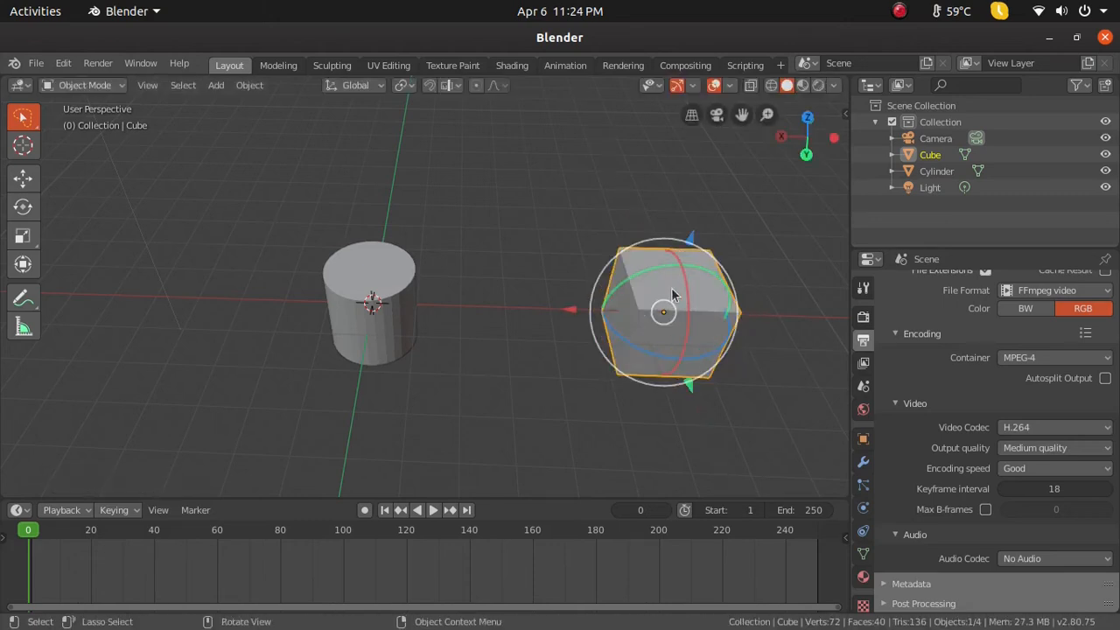
# - Select the cylinder, try rotating it freely by about 23°, and cancel the rotation
pyautogui.moveTo(552, 397); pyautogui.dragTo(430, 350, button='middle')
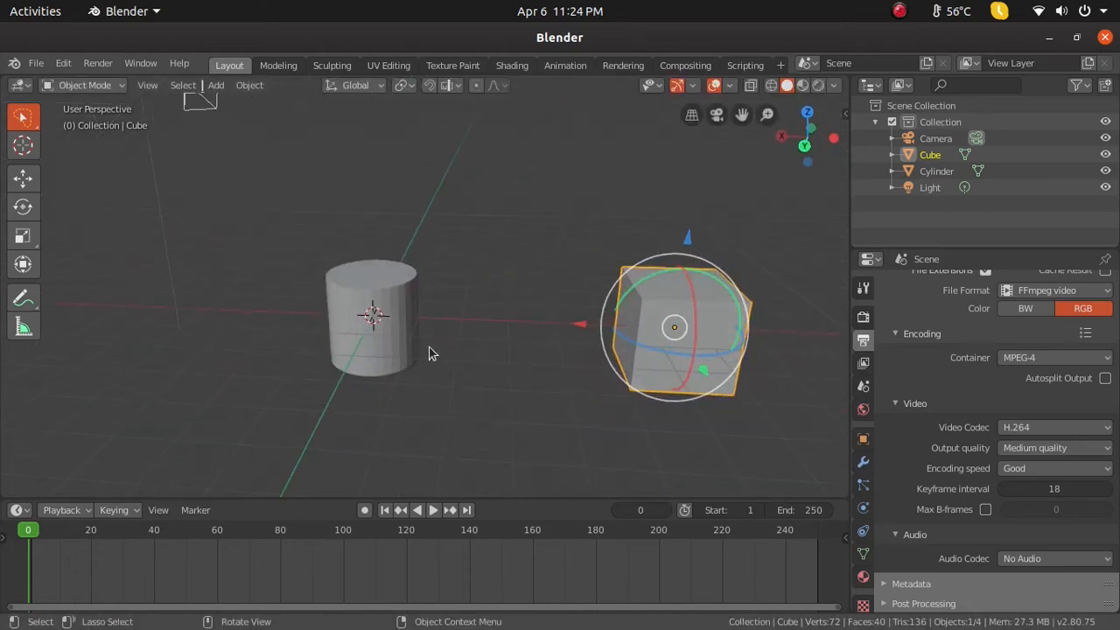
pyautogui.click(395, 336)
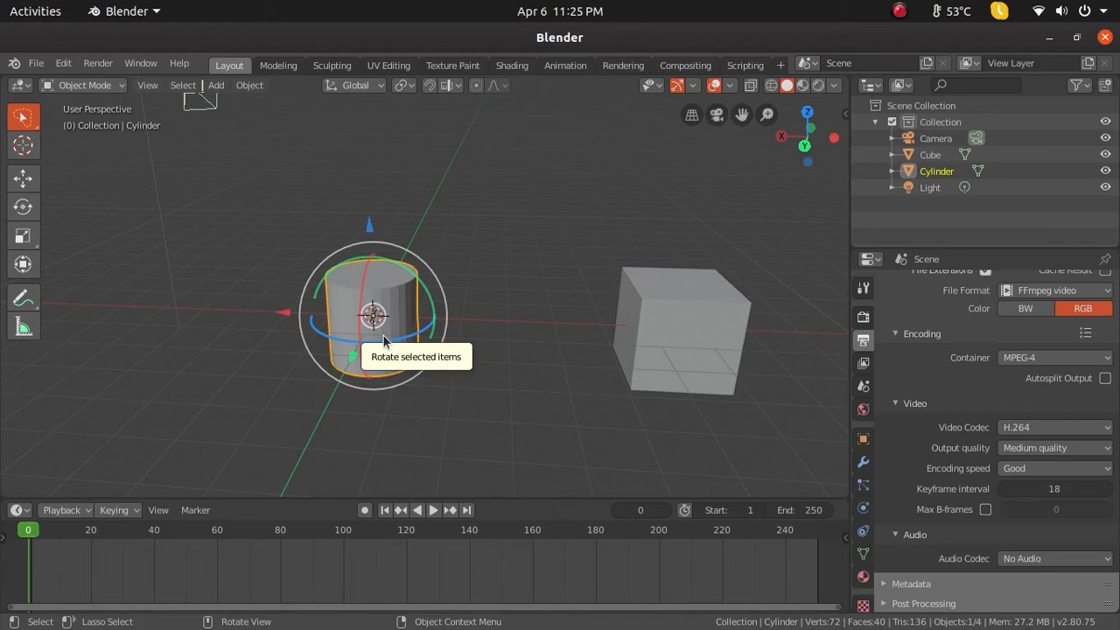
pyautogui.press('r')
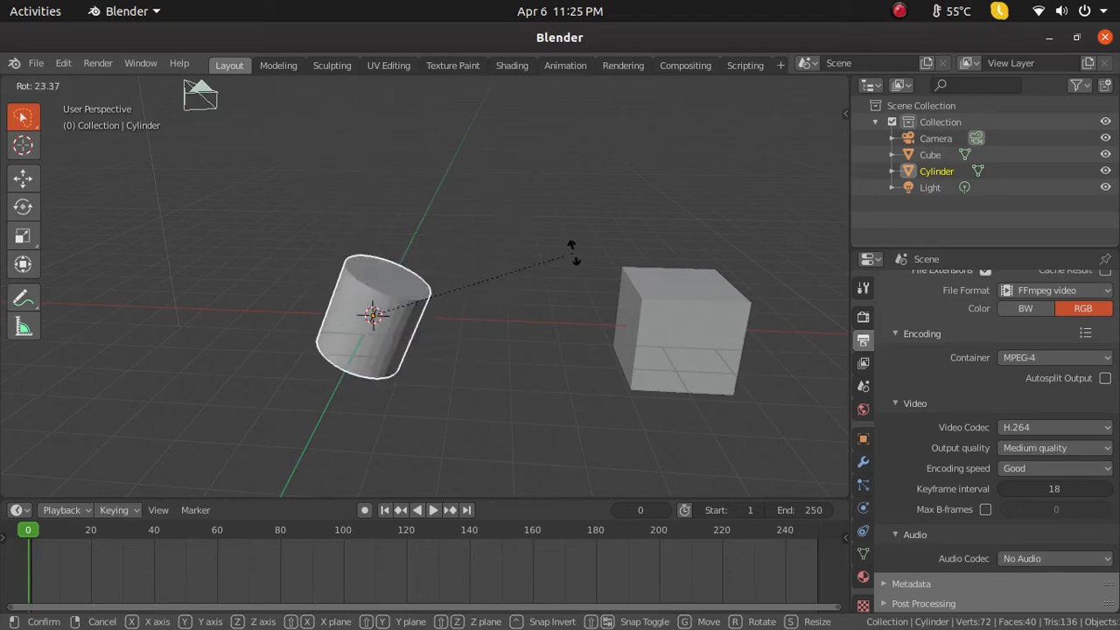
pyautogui.press('Escape')
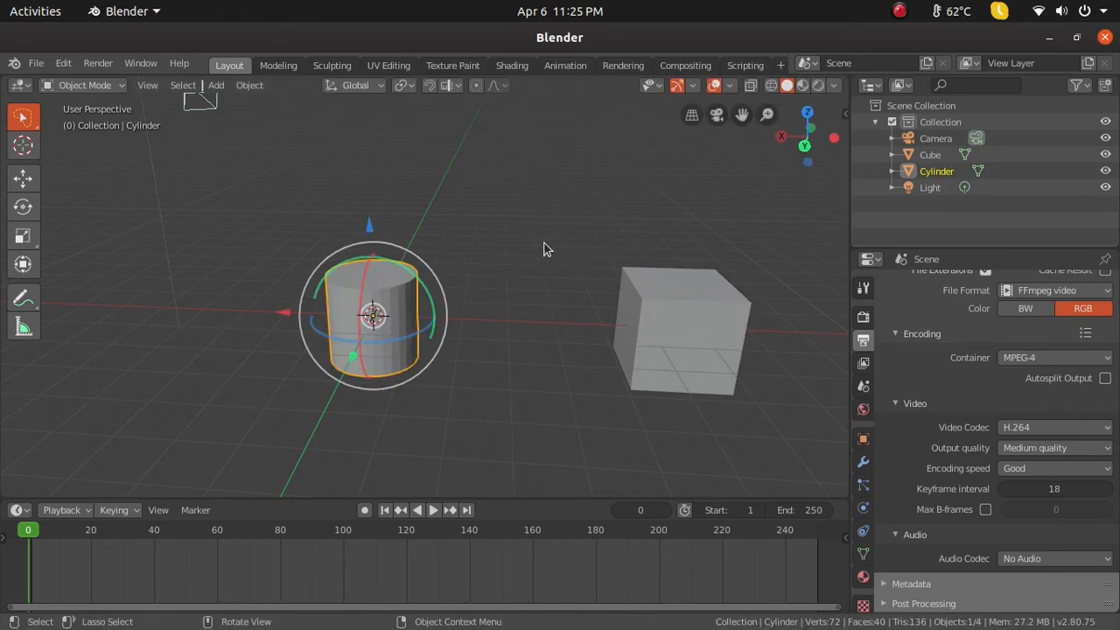
# - Try rotating the cylinder 50° about the global X axis, and undo the rotation
pyautogui.moveTo(514, 278); pyautogui.dragTo(548, 249, button='middle')
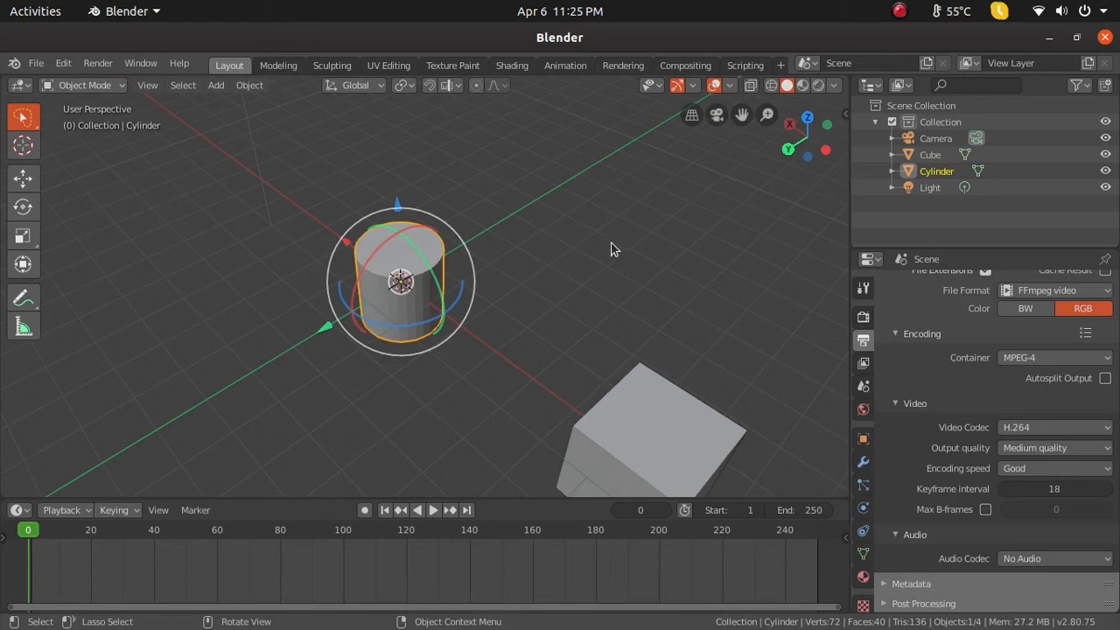
pyautogui.press('r')
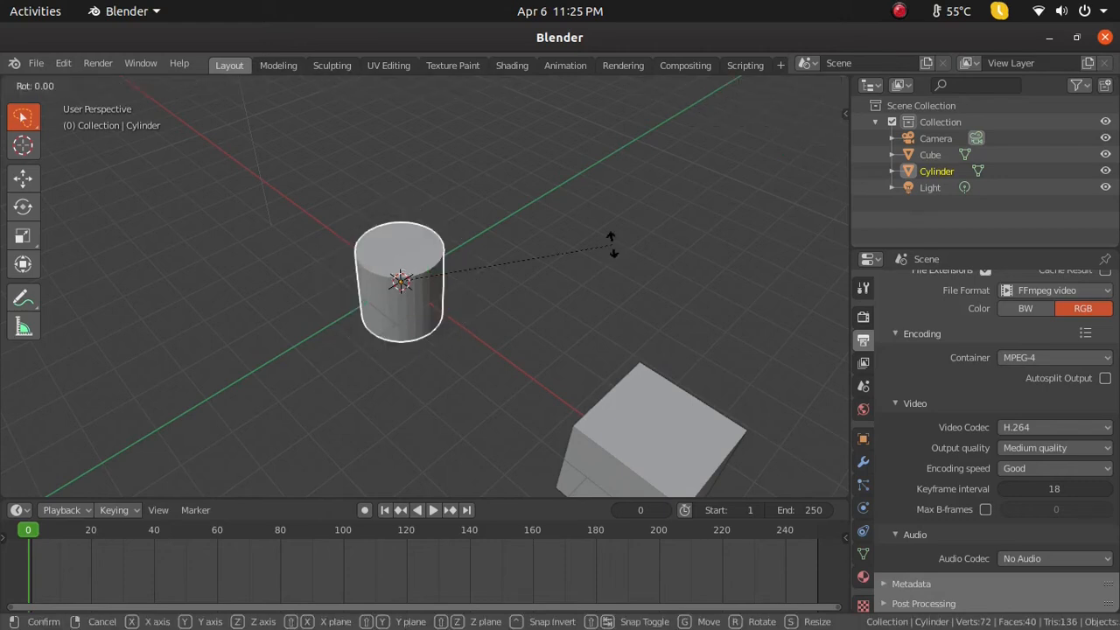
pyautogui.write('x')
pyautogui.write('50')
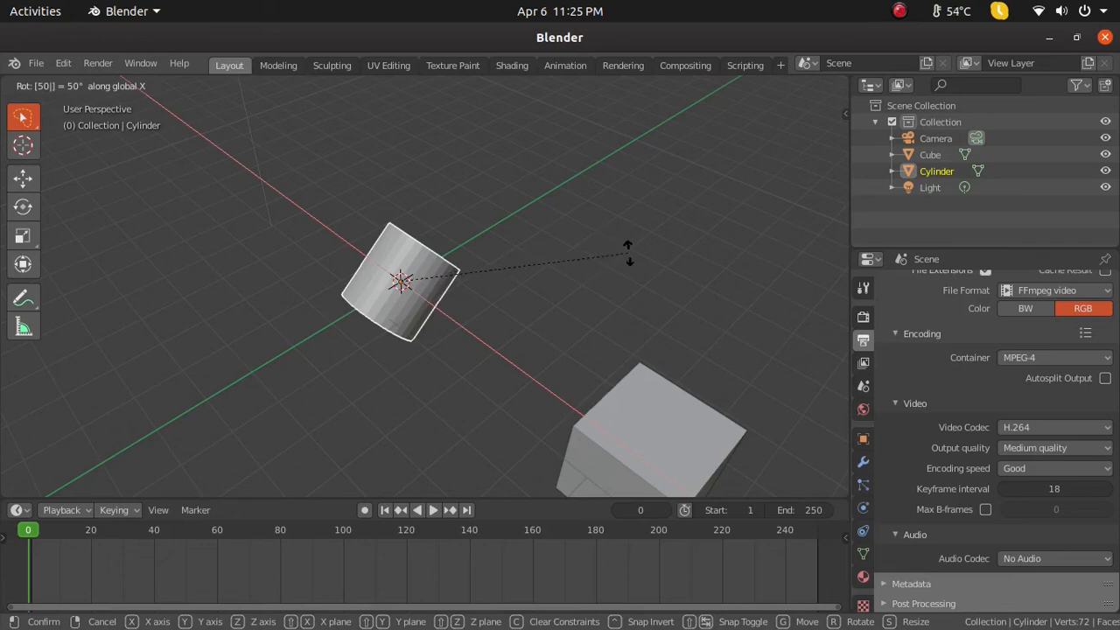
pyautogui.click(696, 236)
pyautogui.moveTo(695, 233); pyautogui.dragTo(537, 353, button='middle')
pyautogui.hotkey('ctrl', 'z')
# - Try rotating the cylinder freely in trackball mode, comparing it with the plain view rotation, and cancel each attempt
pyautogui.press('r')
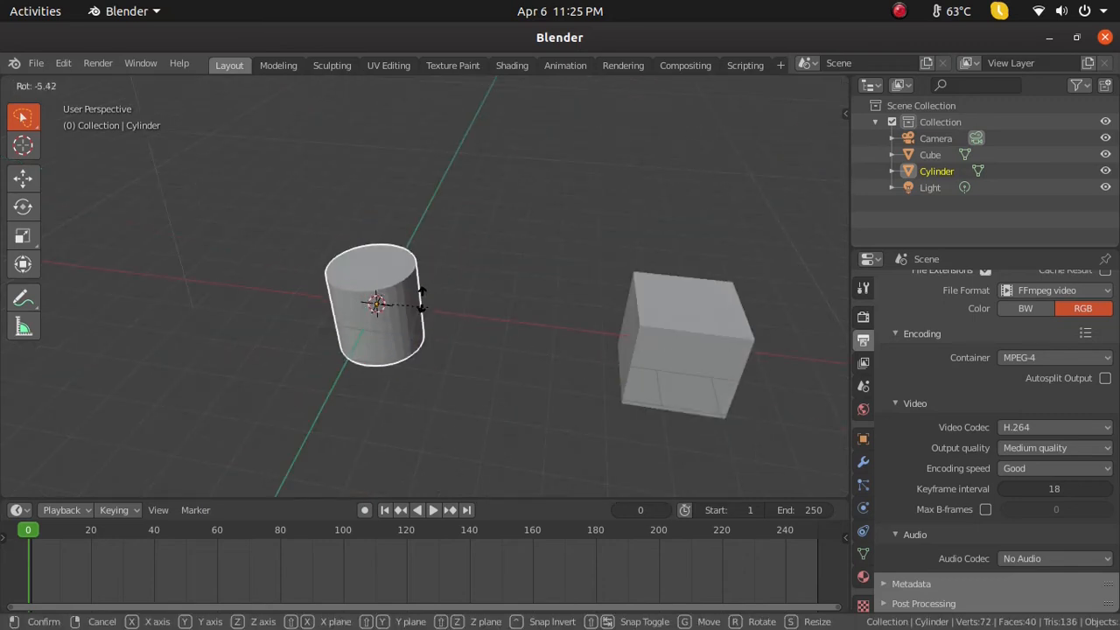
pyautogui.press('r')
pyautogui.press('r')
pyautogui.rightClick(468, 304)
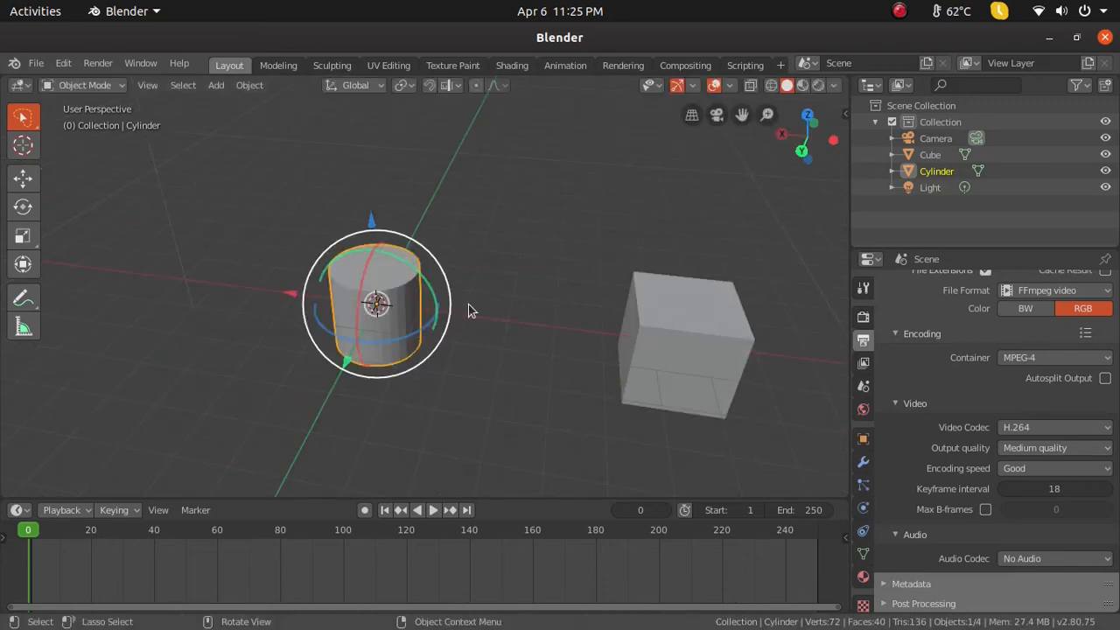
pyautogui.press('r')
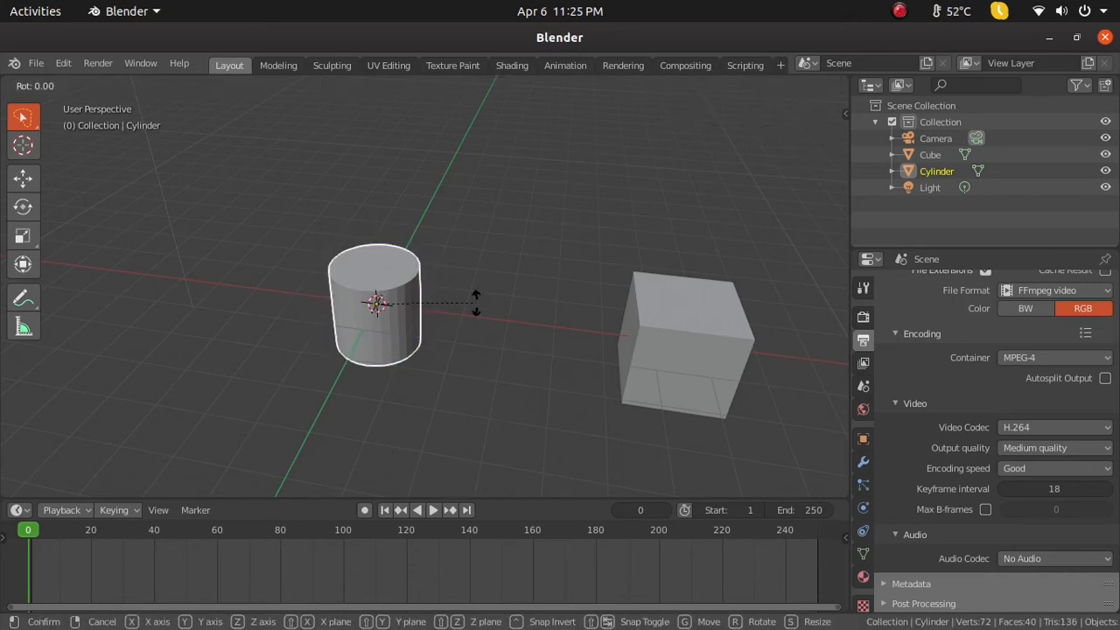
pyautogui.rightClick(432, 98)
pyautogui.press('r')
pyautogui.press('r')
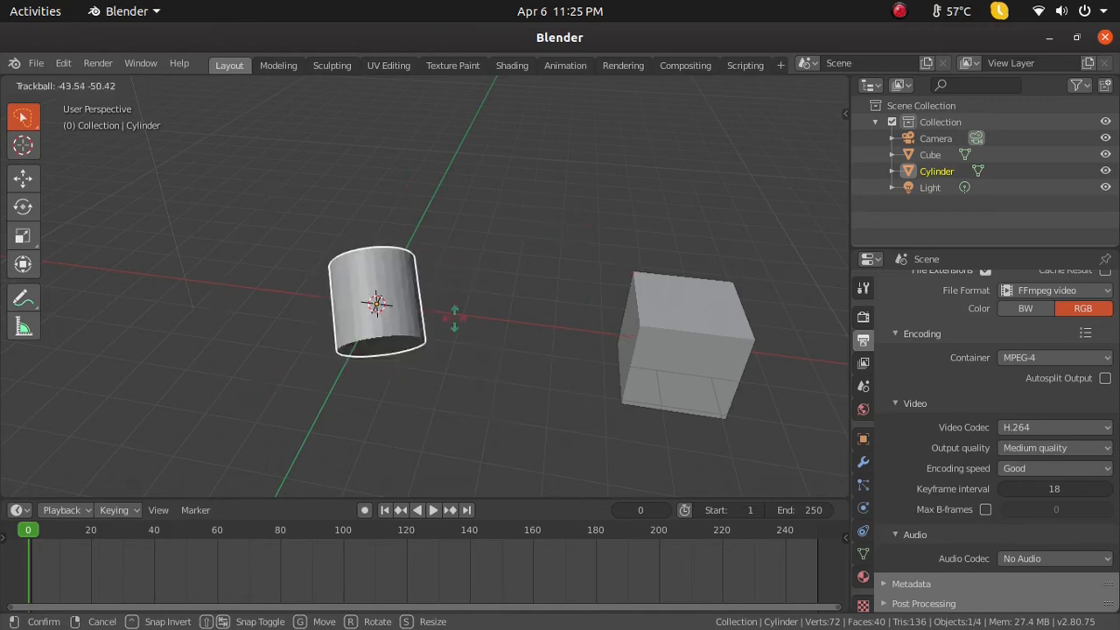
pyautogui.rightClick(442, 254)
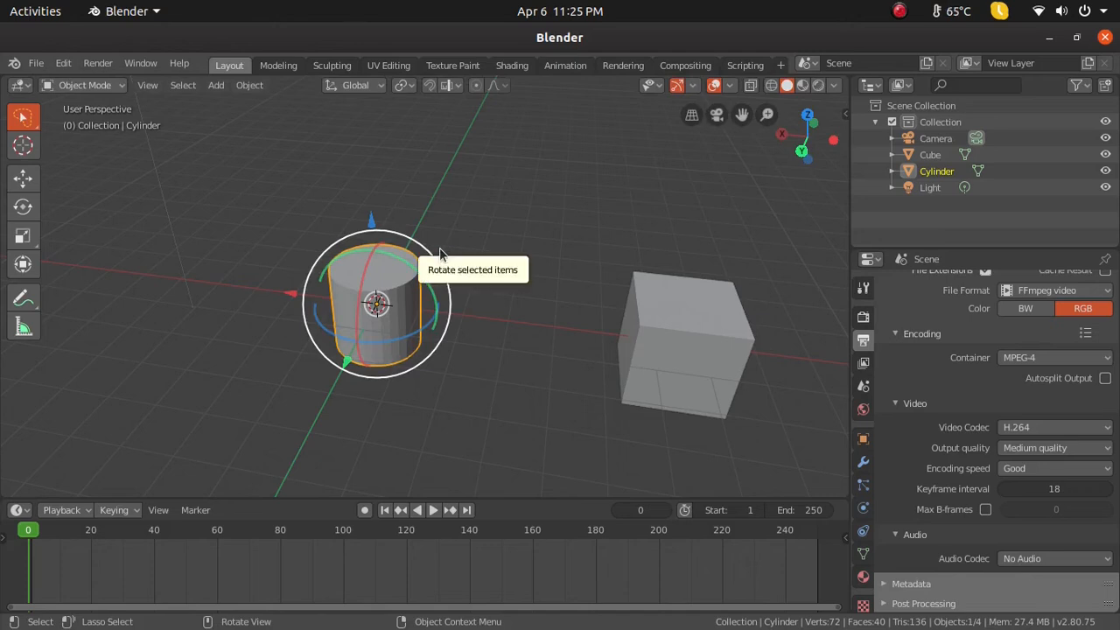
# - Try rotating the cylinder about the global X axis and about 31° backwards around the global Y axis, cancelling both
pyautogui.press('r')
pyautogui.press('x')
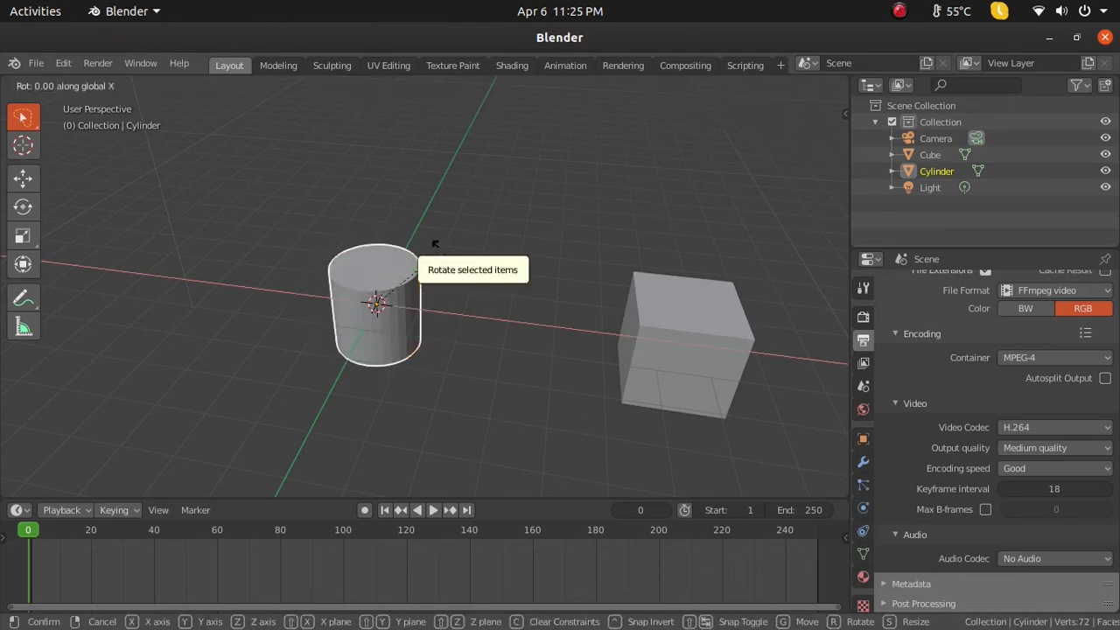
pyautogui.rightClick(387, 170)
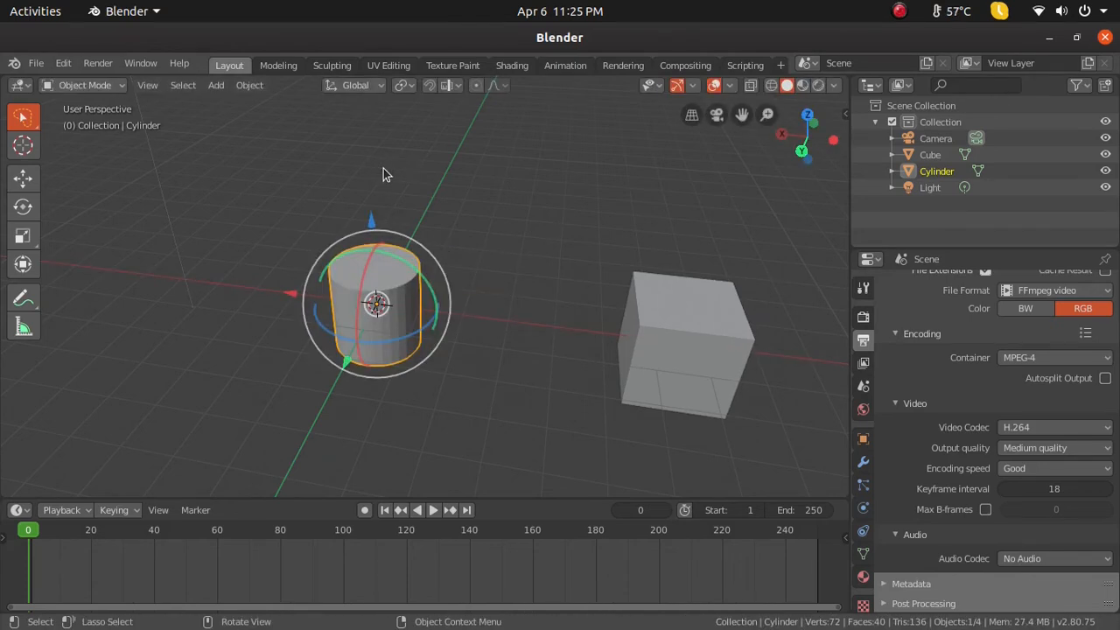
pyautogui.press('r')
pyautogui.press('y')
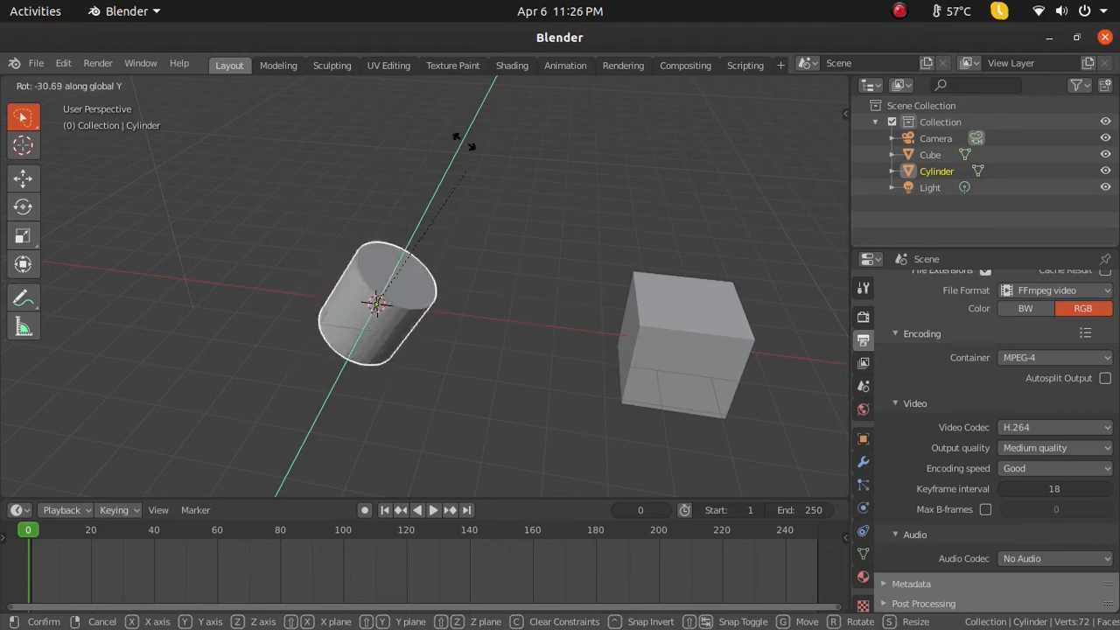
pyautogui.rightClick(407, 213)
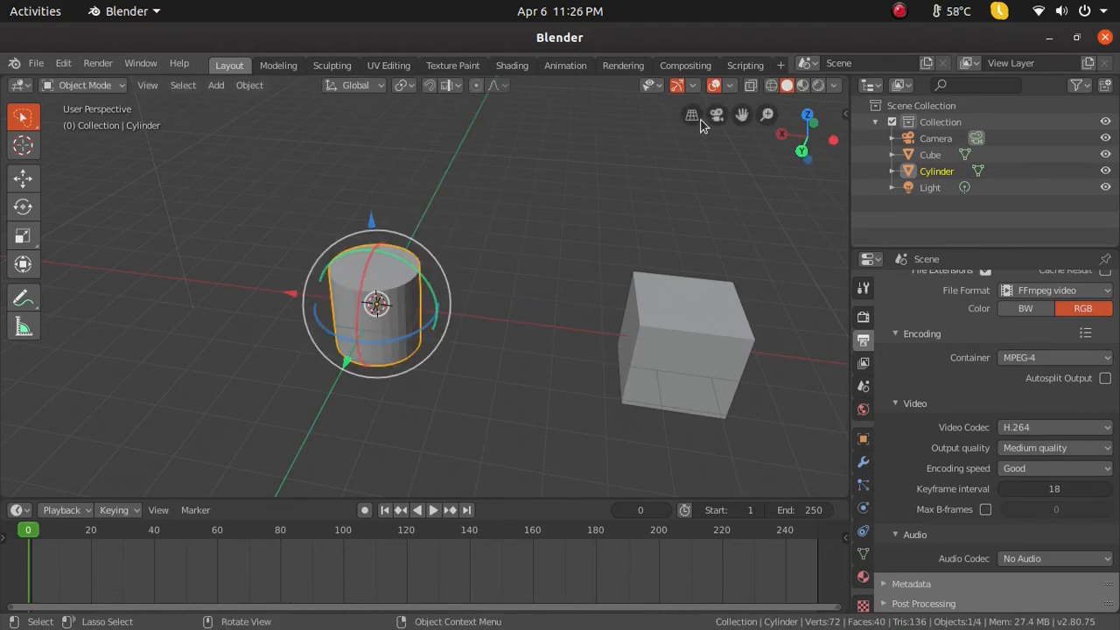
# - Rotate the cylinder about its Z axis using the Local transform orientation, and undo the last rotation
pyautogui.click(691, 85)
pyautogui.click(367, 84)
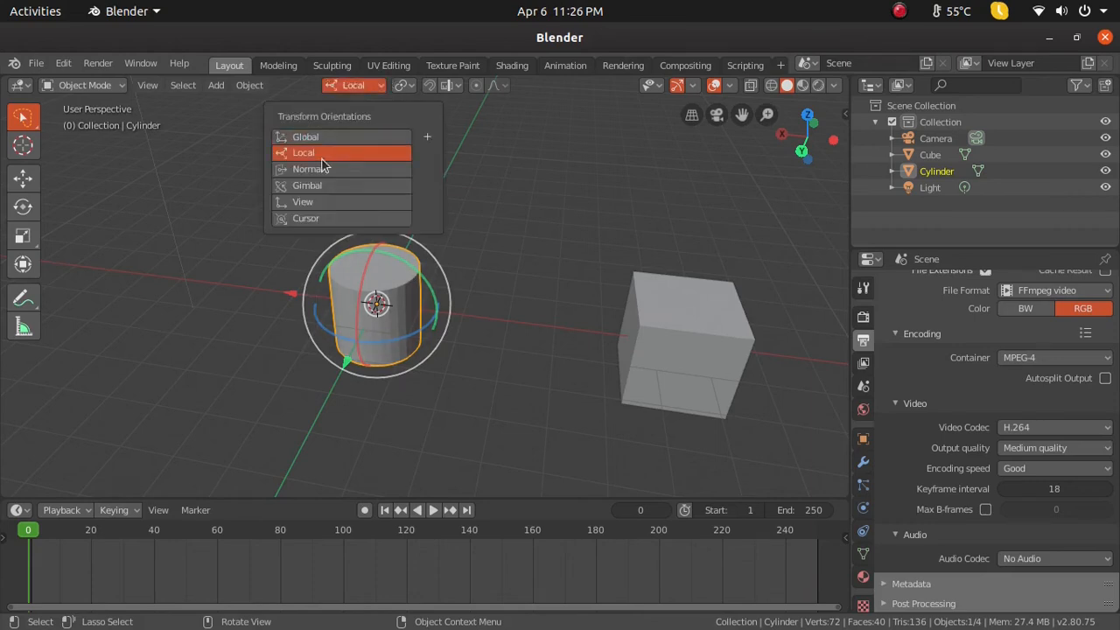
pyautogui.click(318, 153)
pyautogui.click(393, 317)
pyautogui.moveTo(393, 336); pyautogui.dragTo(453, 329)
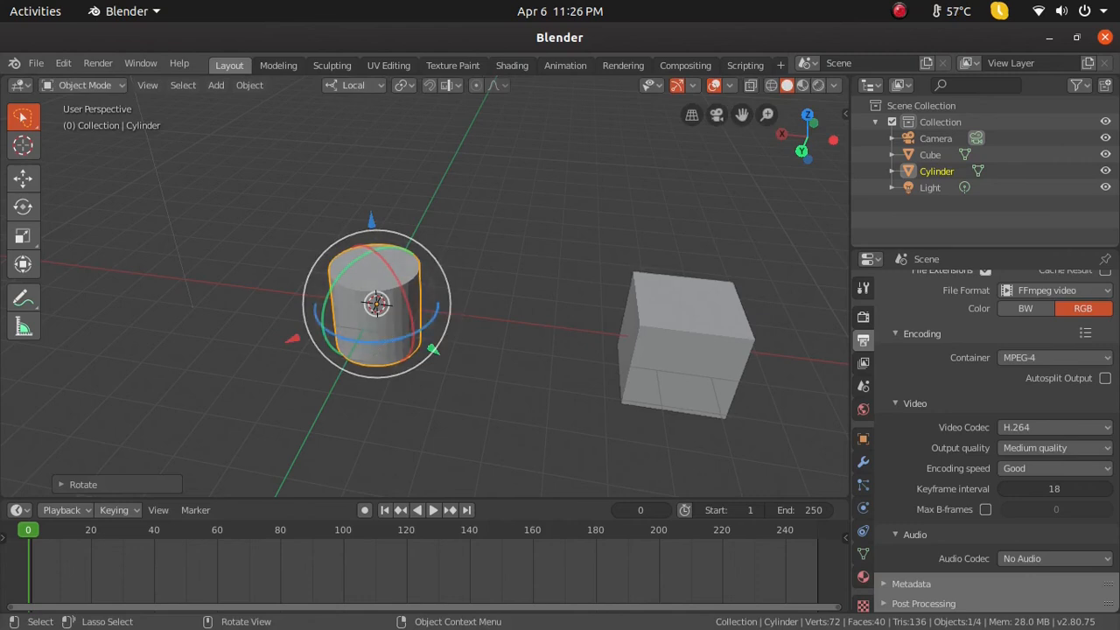
pyautogui.moveTo(378, 342); pyautogui.dragTo(392, 342)
pyautogui.moveTo(303, 349); pyautogui.dragTo(286, 353)
pyautogui.hotkey('ctrl', 'z')
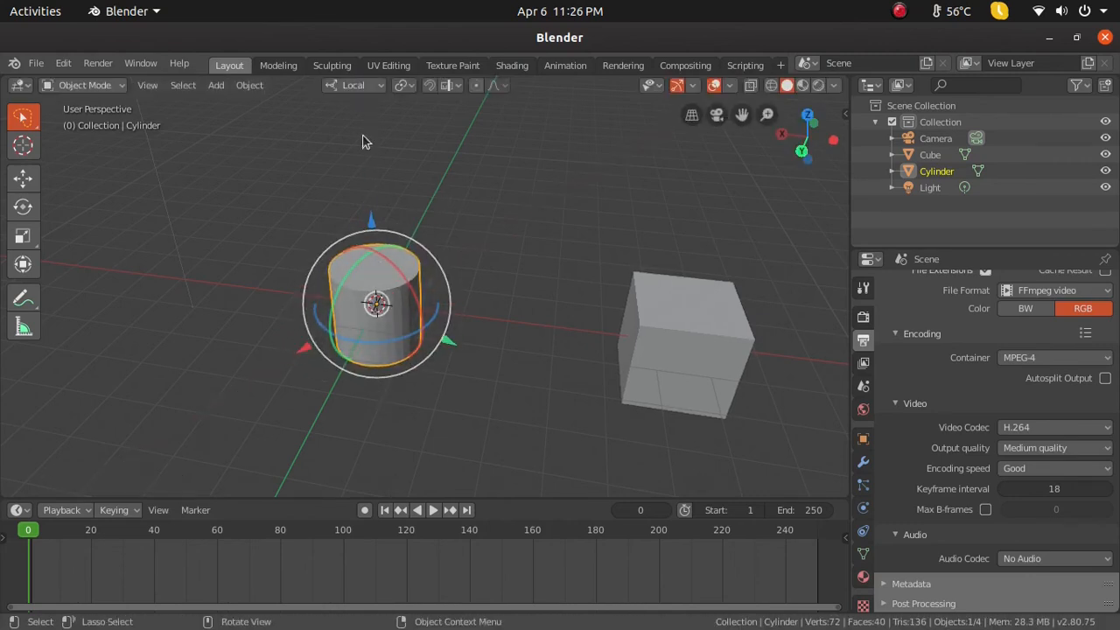
# - Switch the transform orientation between Global and Local to compare the cylinder's axes, ending on Global
pyautogui.click(377, 84)
pyautogui.click(328, 140)
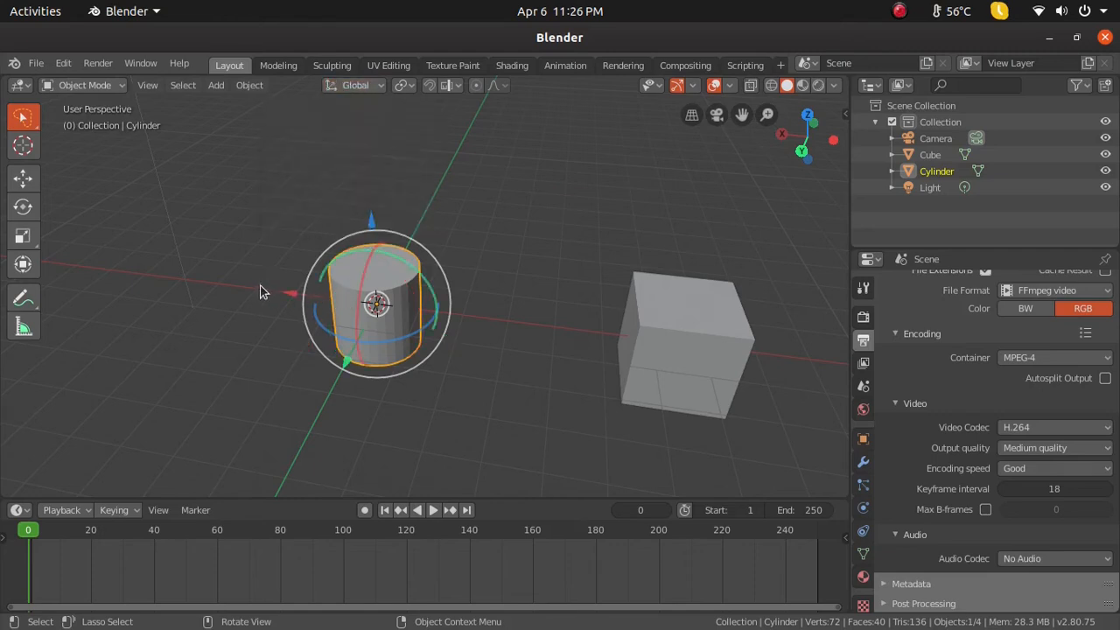
pyautogui.click(357, 87)
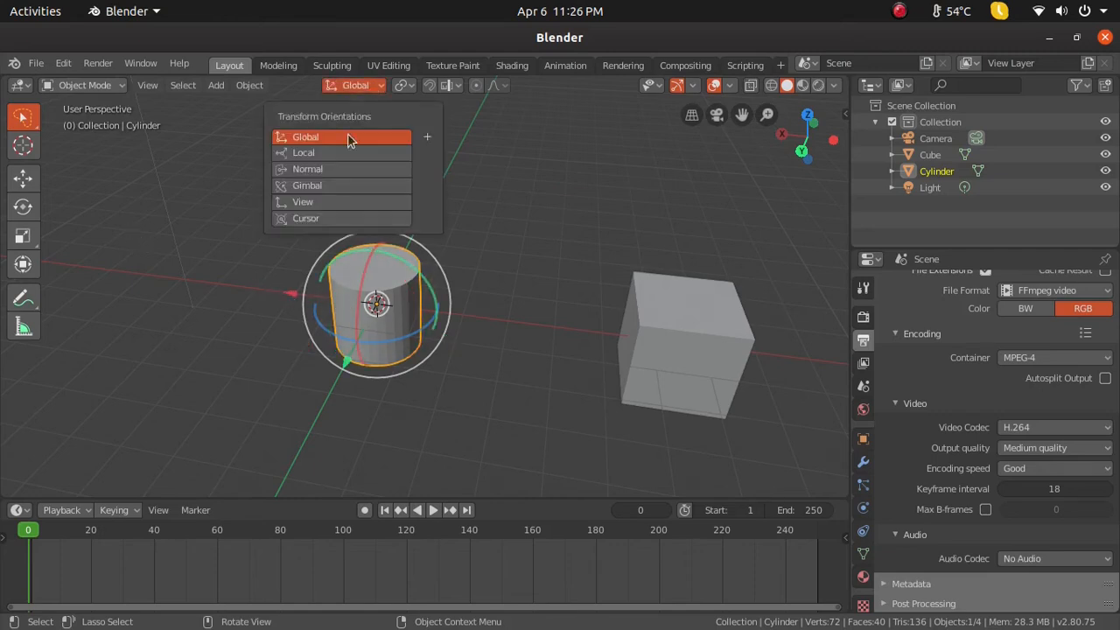
pyautogui.click(328, 157)
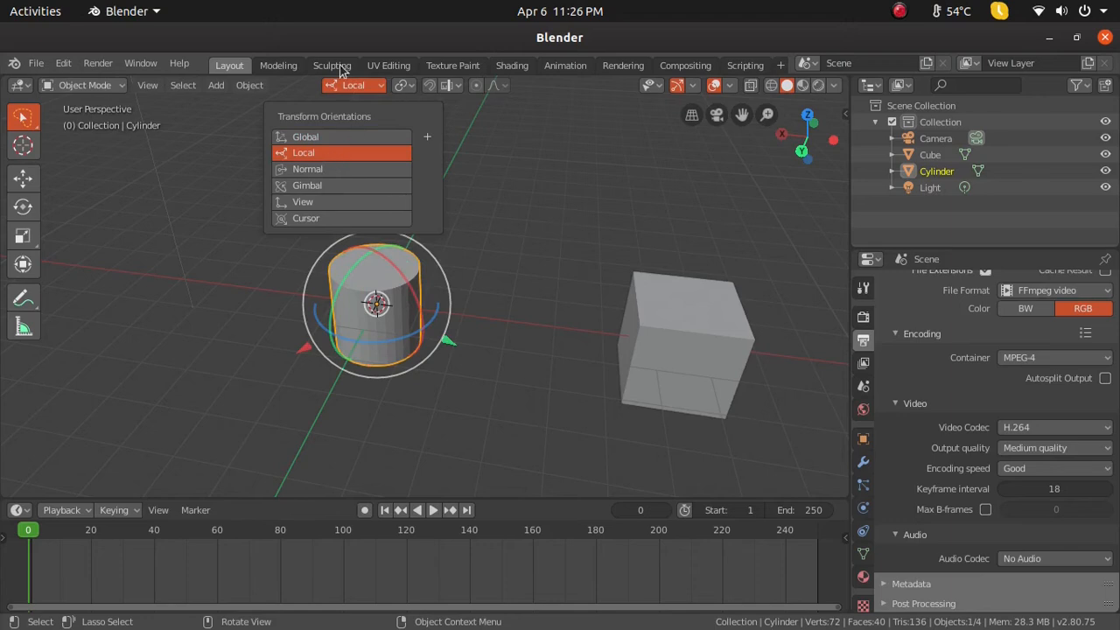
pyautogui.click(332, 137)
# - Select the cylinder at the world origin and delete it
pyautogui.moveTo(444, 346); pyautogui.dragTo(492, 307, button='middle')
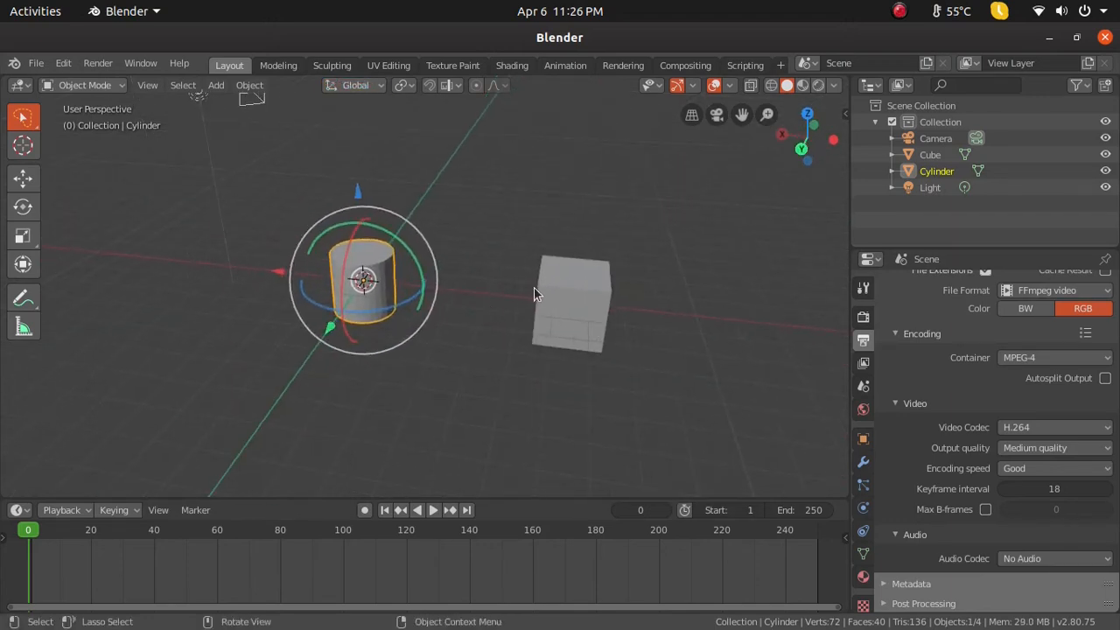
pyautogui.click(575, 301)
pyautogui.moveTo(510, 412)
pyautogui.mouseDown(button='middle')
pyautogui.moveTo(387, 437)
pyautogui.moveTo(530, 425)
pyautogui.moveTo(518, 410)
pyautogui.mouseUp(button='middle')
pyautogui.scroll(-2, 520, 393)
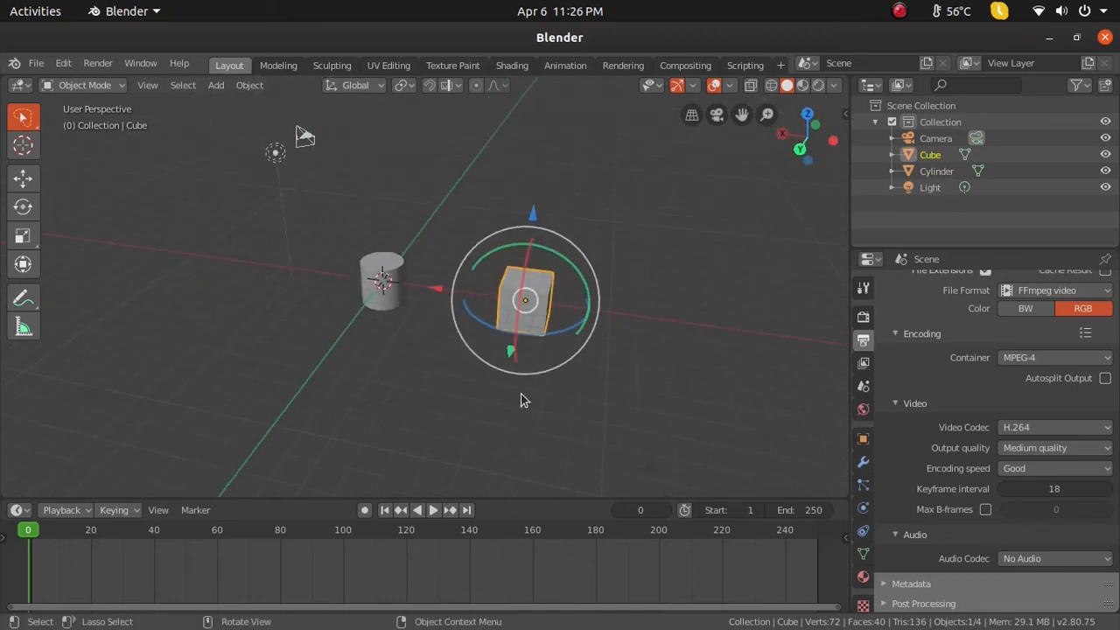
pyautogui.scroll(1, 409, 300)
pyautogui.click(389, 307)
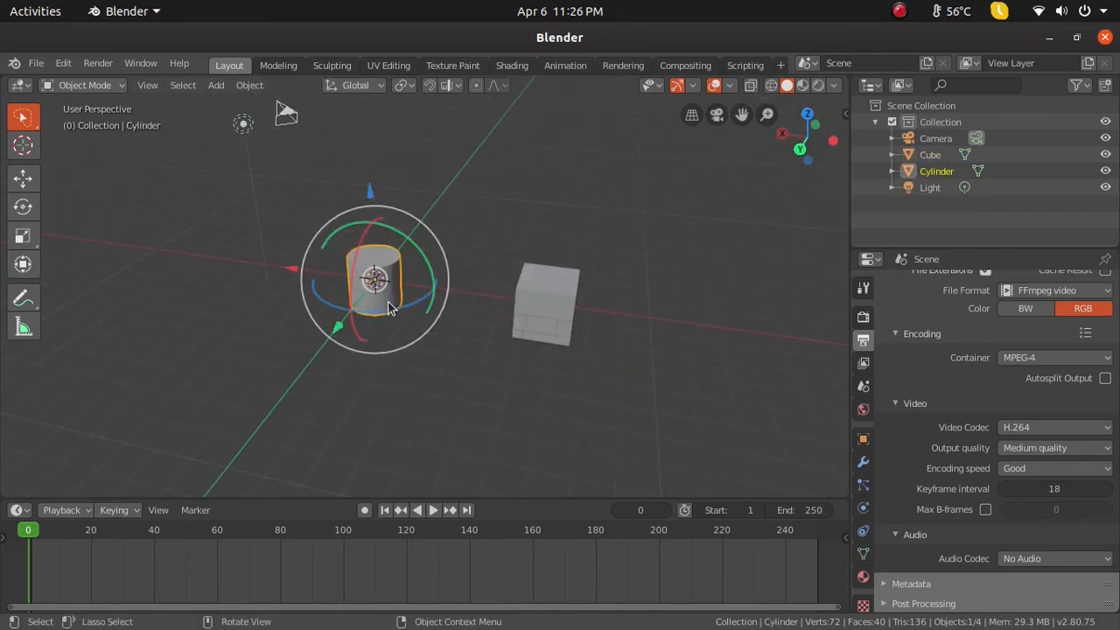
pyautogui.press('x')
pyautogui.click(379, 307)
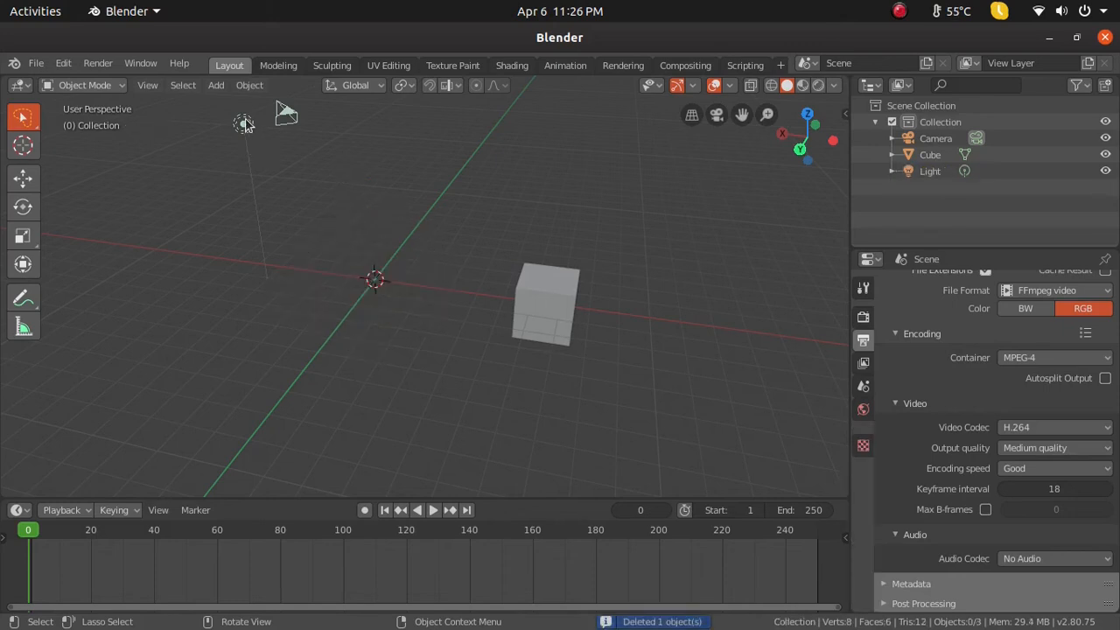
# - Select the light and delete it from the scene
pyautogui.click(246, 124)
pyautogui.press('x')
pyautogui.click(322, 161)
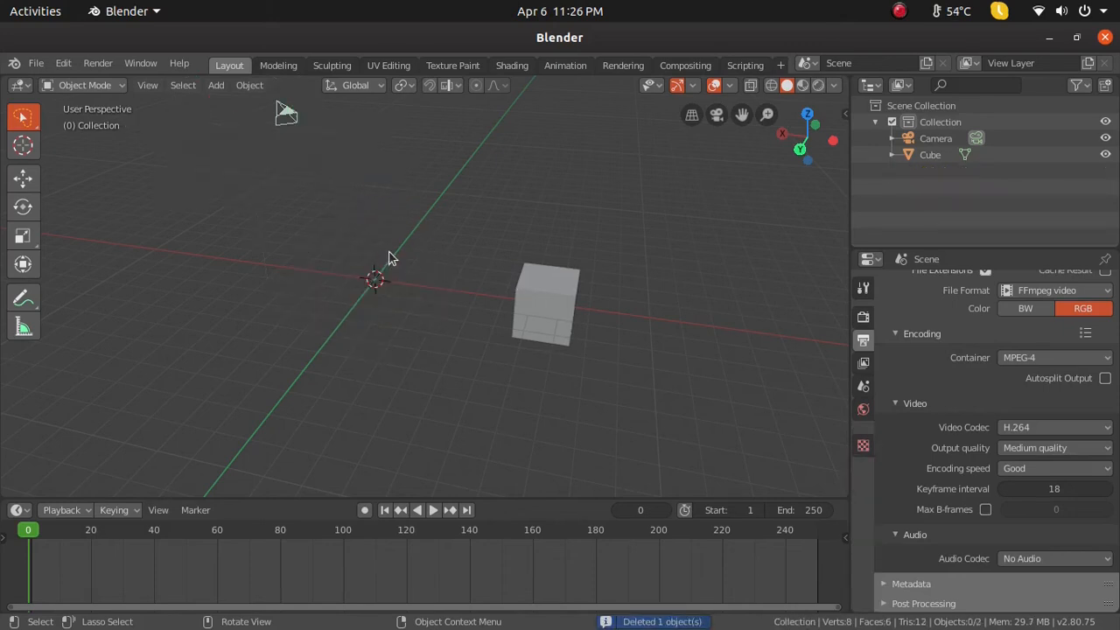
# - Add a second camera at the 3D cursor
pyautogui.moveTo(390, 254); pyautogui.dragTo(483, 304, button='middle')
pyautogui.moveTo(400, 287); pyautogui.dragTo(642, 270, button='middle')
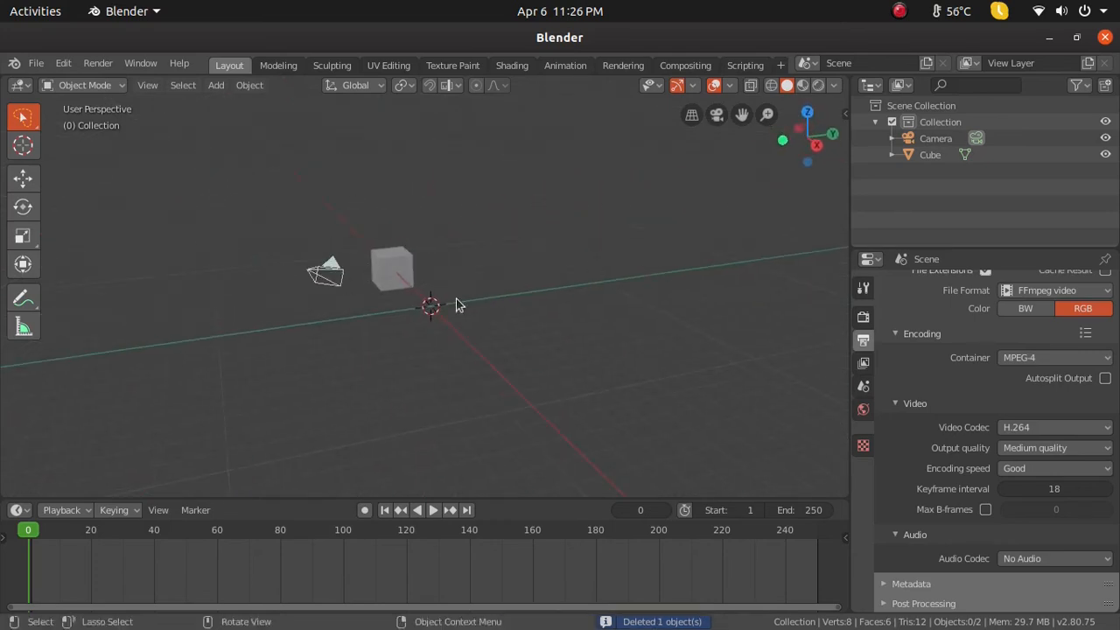
pyautogui.moveTo(456, 304); pyautogui.dragTo(386, 333, button='middle')
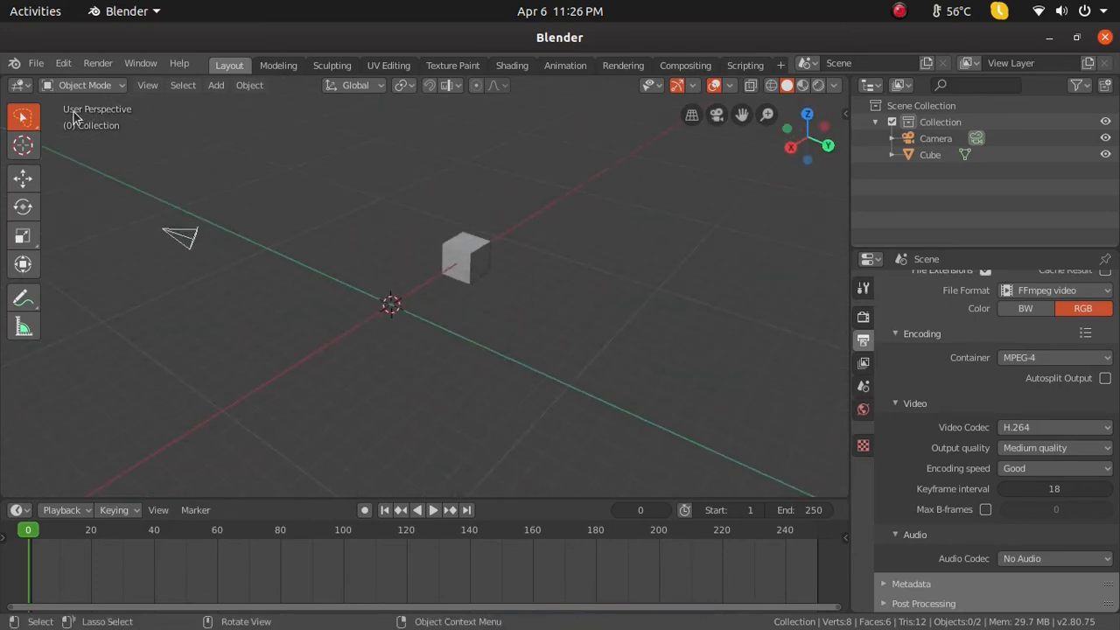
pyautogui.moveTo(354, 305); pyautogui.dragTo(431, 288, button='middle')
pyautogui.moveTo(293, 311); pyautogui.dragTo(482, 327, button='middle')
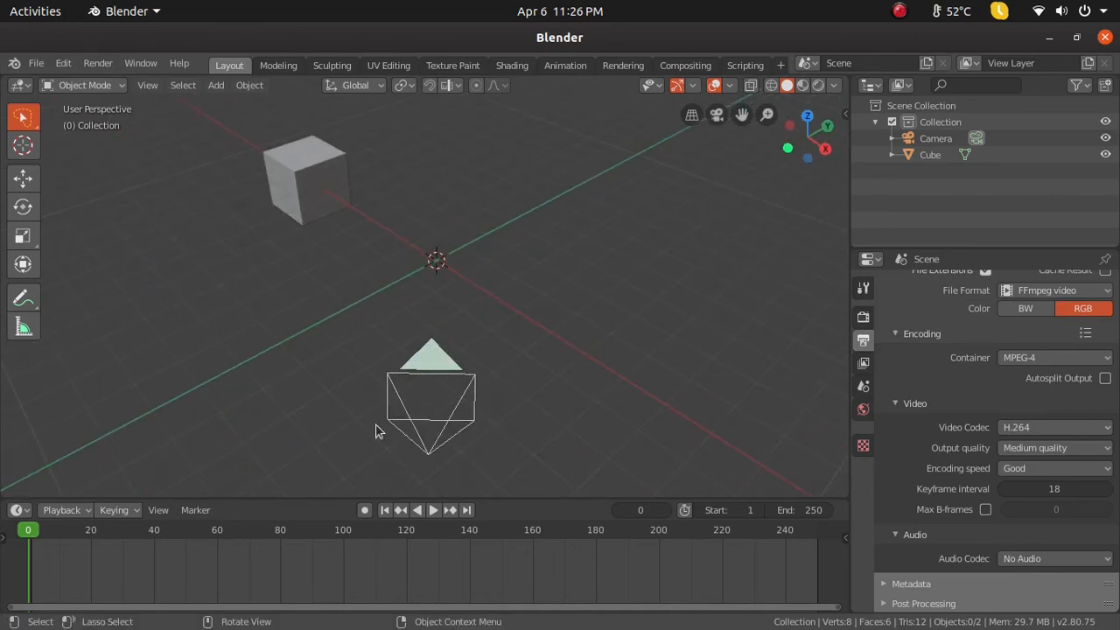
pyautogui.moveTo(375, 429); pyautogui.dragTo(408, 339, button='middle')
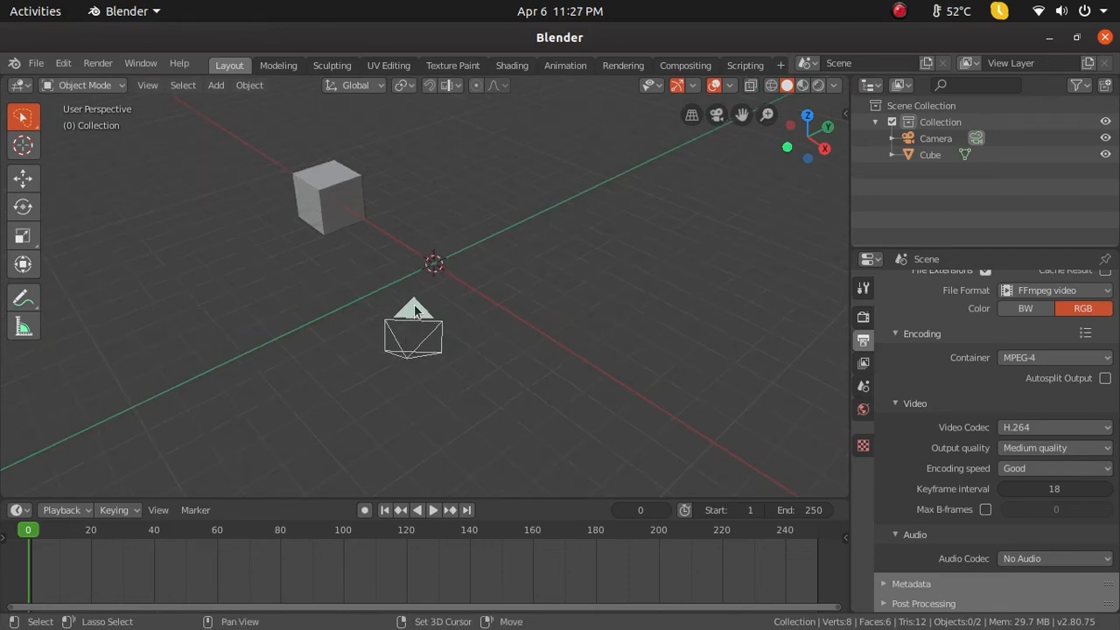
pyautogui.hotkey('shift', 'a')
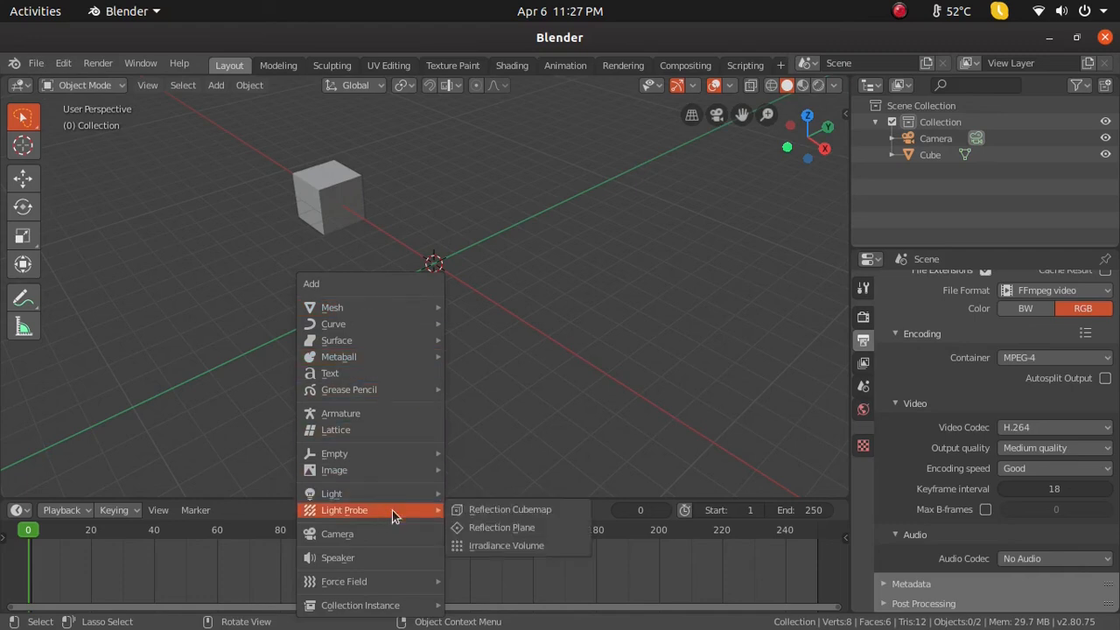
pyautogui.click(391, 533)
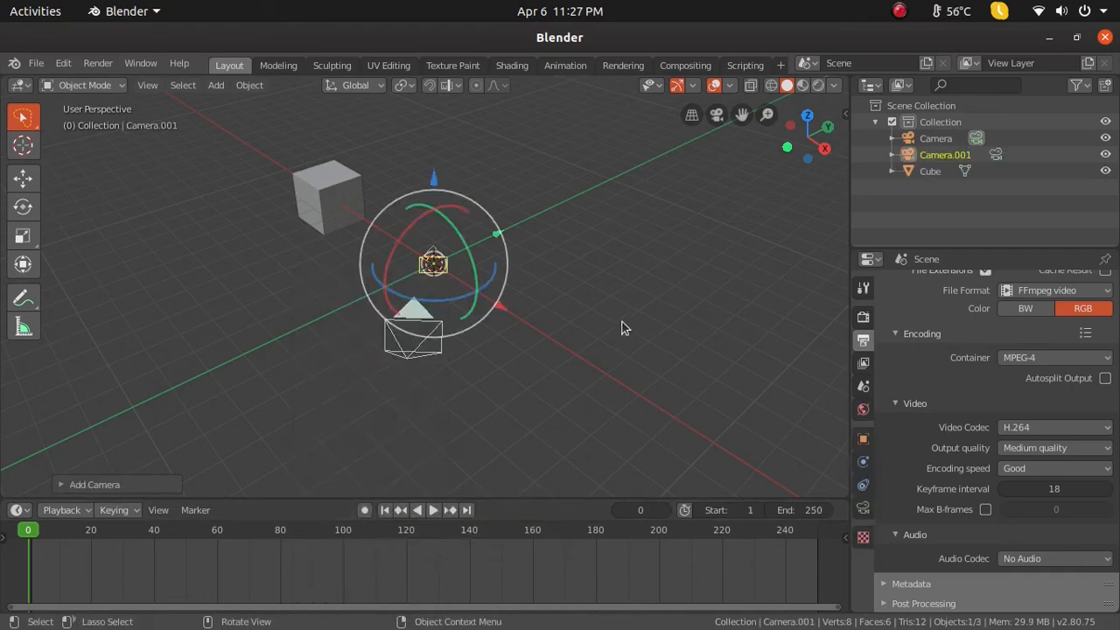
# - Move the new camera along the global X and Y axes and raise it along Z, placing it beside the original camera
pyautogui.moveTo(620, 324); pyautogui.dragTo(412, 355, button='middle')
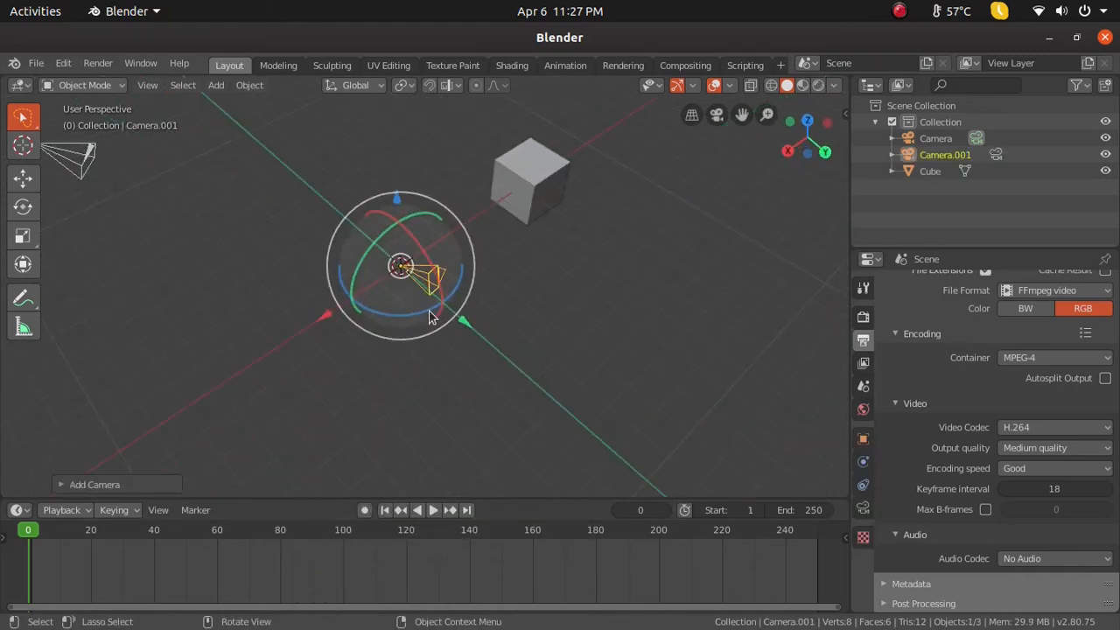
pyautogui.moveTo(322, 317); pyautogui.dragTo(141, 432)
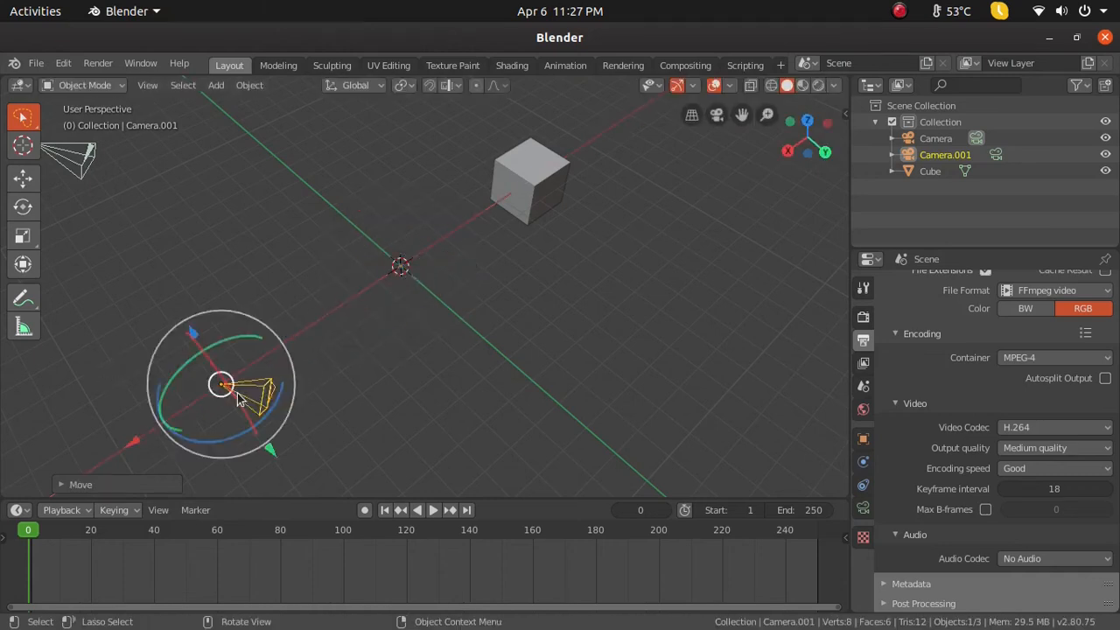
pyautogui.scroll(-2, 237, 400)
pyautogui.moveTo(346, 416); pyautogui.dragTo(191, 339)
pyautogui.moveTo(332, 365); pyautogui.dragTo(435, 300, button='middle')
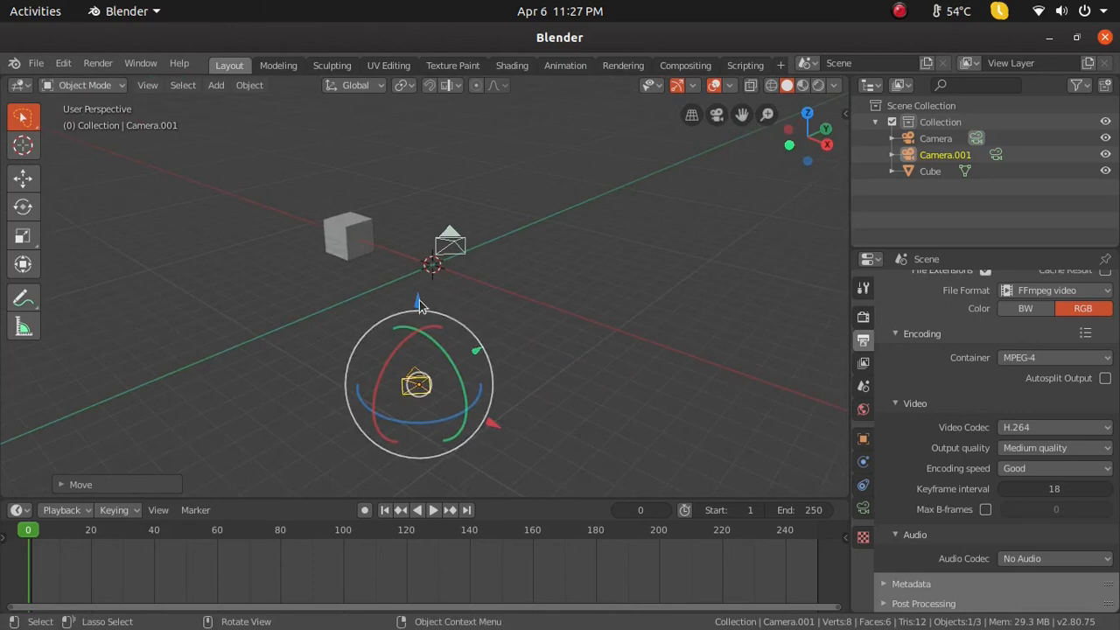
pyautogui.press('g')
pyautogui.press('z')
pyautogui.moveTo(424, 160); pyautogui.dragTo(425, 148)
pyautogui.scroll(3, 520, 260)
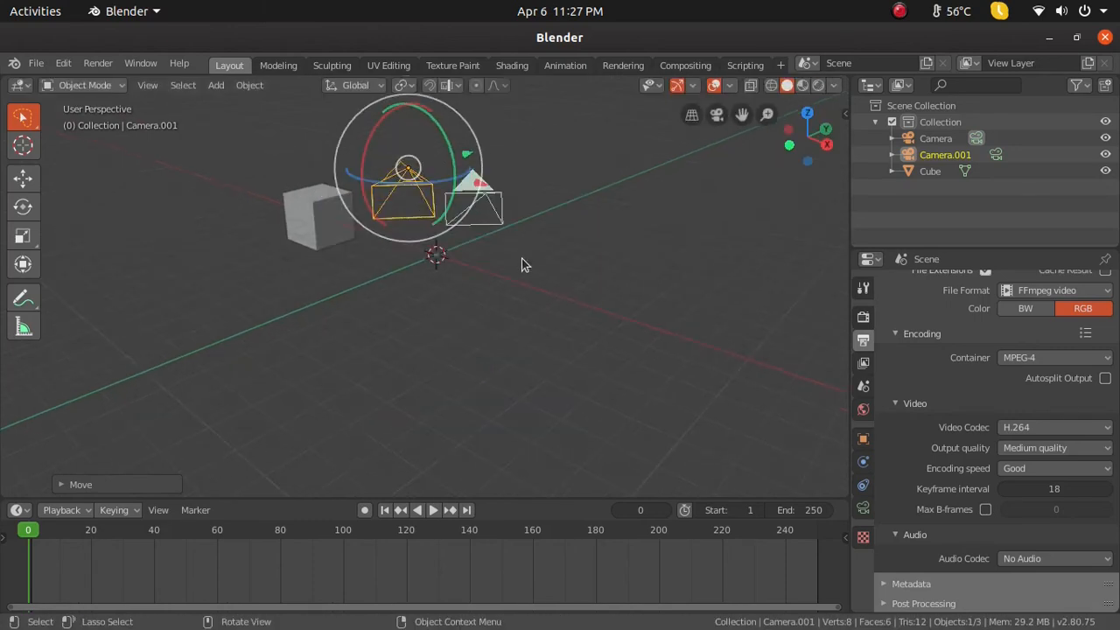
# - Select the added and original cameras in turn to compare their viewport markers, ending with the original camera selected
pyautogui.press('a')
pyautogui.keyDown('shift'); pyautogui.moveTo(528, 243); pyautogui.dragTo(505, 320, button='middle'); pyautogui.keyUp('shift')
pyautogui.click(457, 454)
pyautogui.click(343, 294)
pyautogui.moveTo(348, 336); pyautogui.dragTo(553, 353, button='middle')
pyautogui.scroll(2, 523, 349)
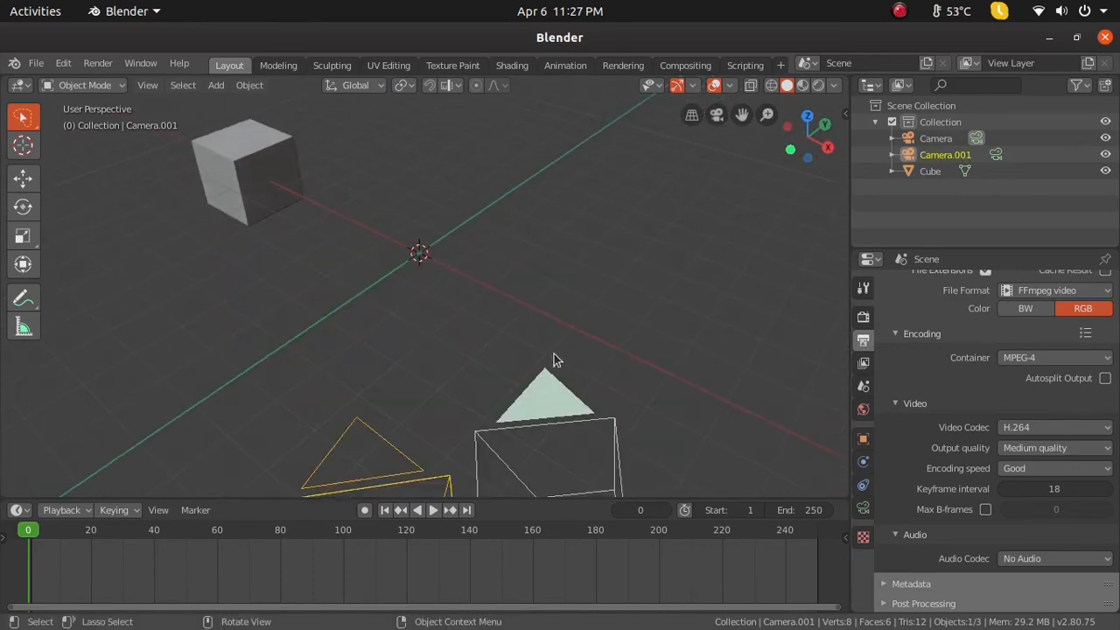
pyautogui.click(554, 403)
pyautogui.scroll(-1, 556, 401)
pyautogui.click(615, 300)
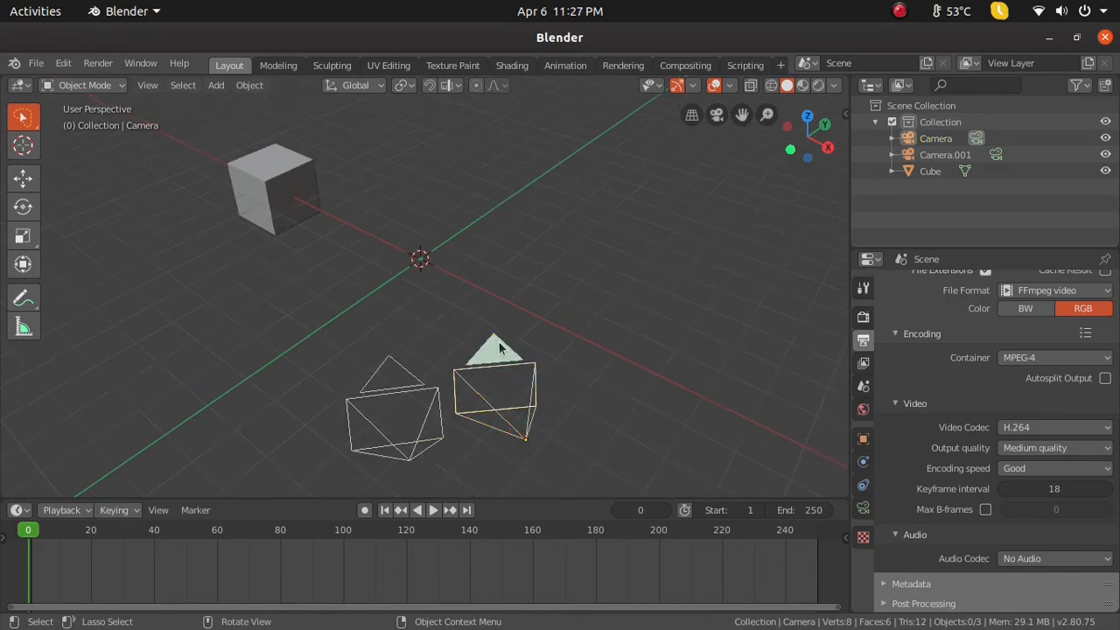
pyautogui.click(386, 384)
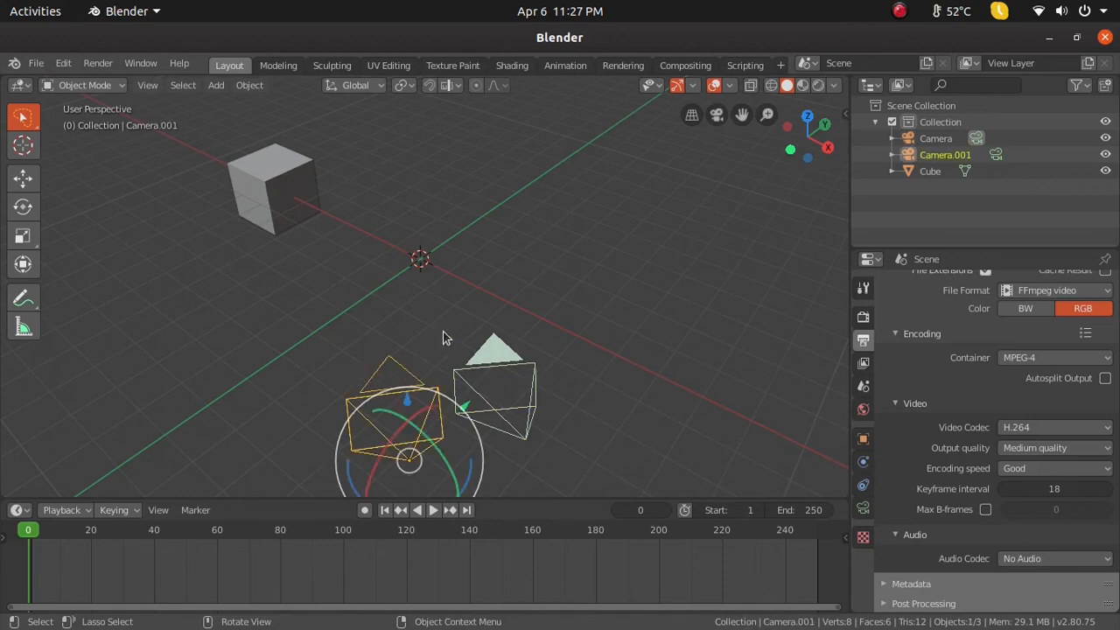
pyautogui.keyDown('shift'); pyautogui.click(499, 358); pyautogui.keyUp('shift')
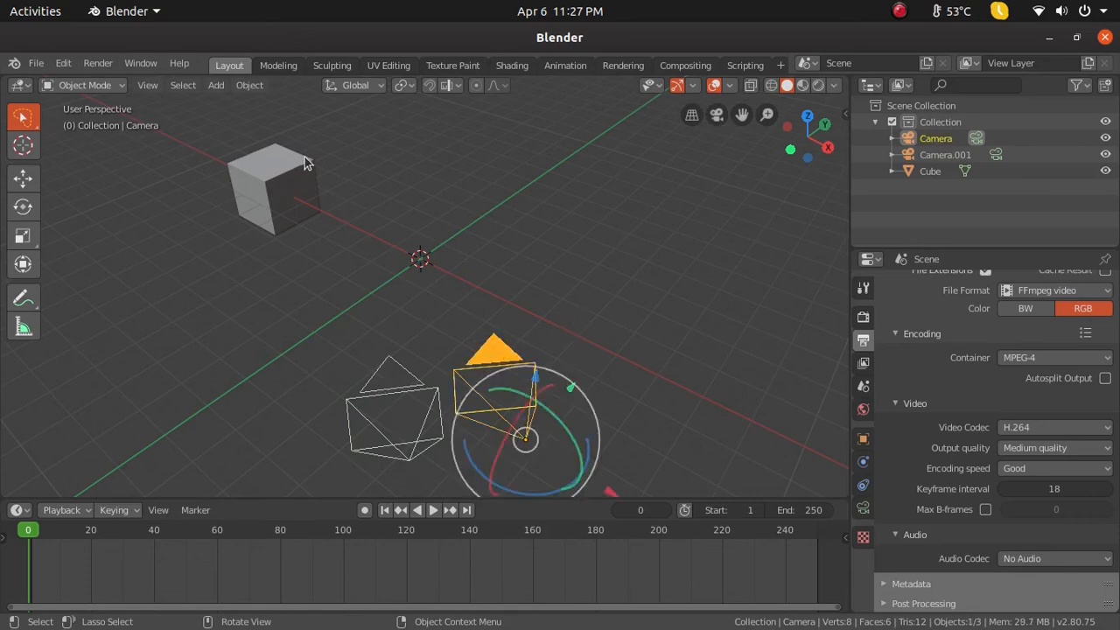
# - Look through the active camera and examine how its frame captures the cube and the world origin
pyautogui.moveTo(416, 302); pyautogui.dragTo(595, 283, button='middle')
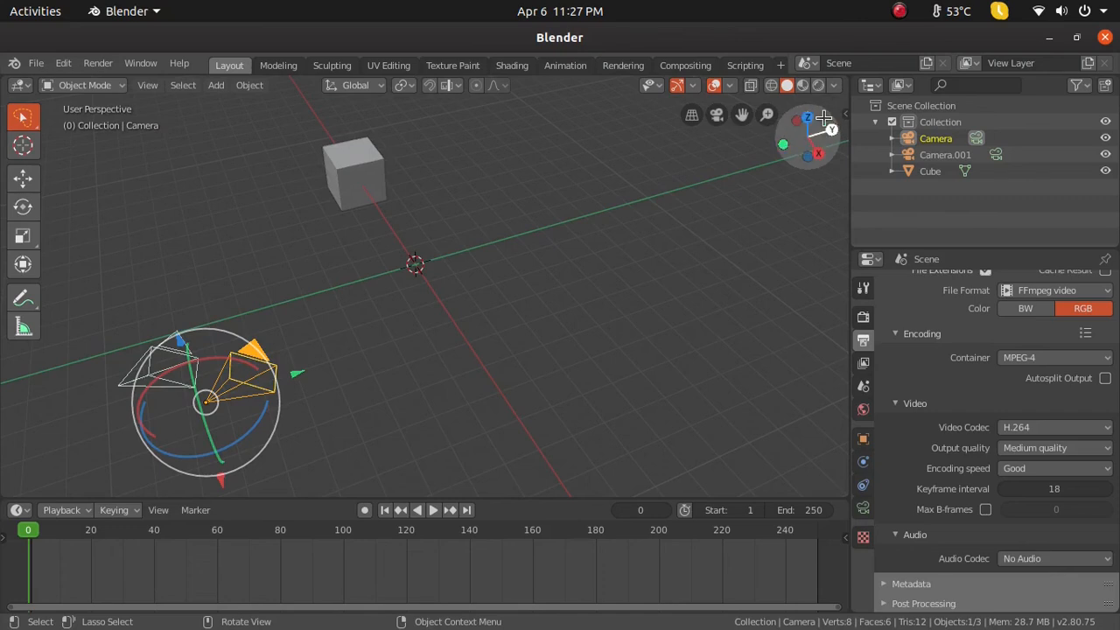
pyautogui.moveTo(354, 356); pyautogui.dragTo(380, 360, button='middle')
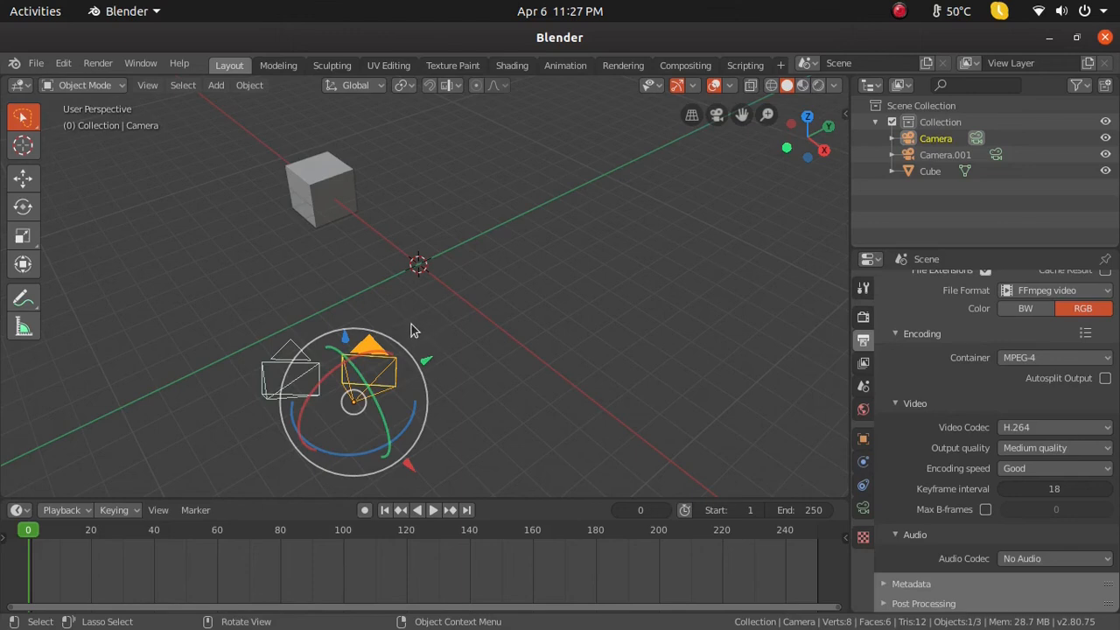
pyautogui.press('KP_0')
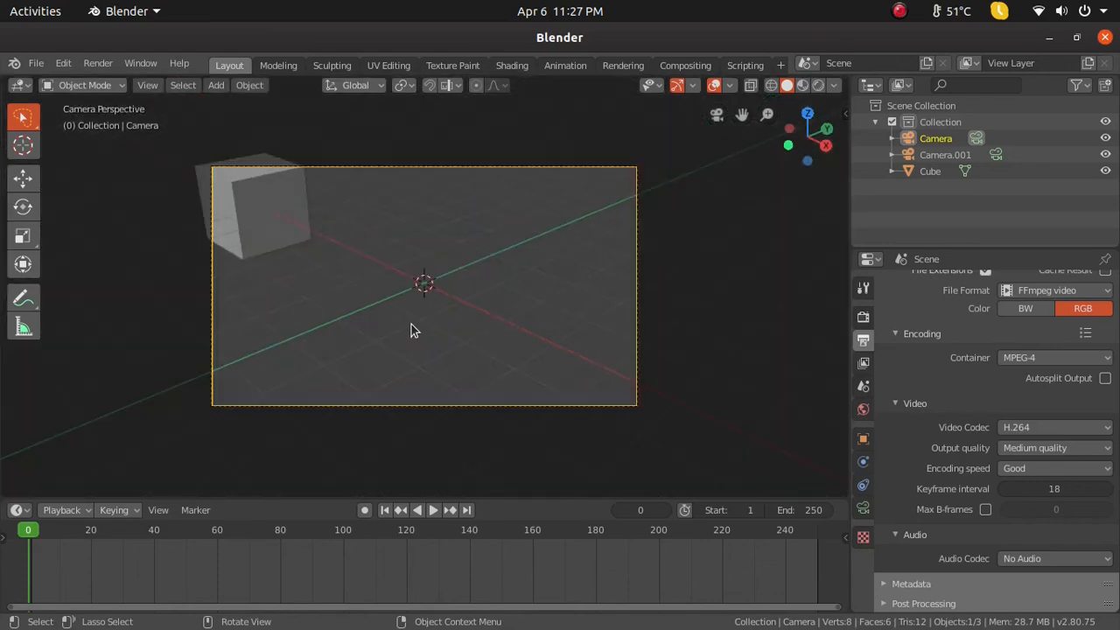
pyautogui.scroll(2, 480, 309)
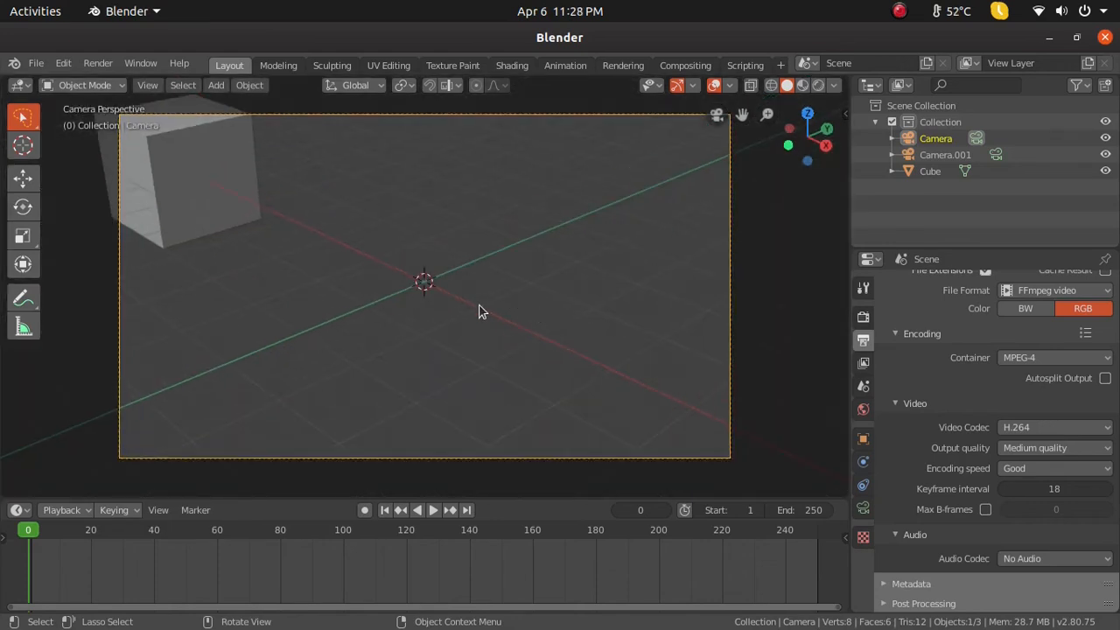
pyautogui.scroll(-4, 476, 308)
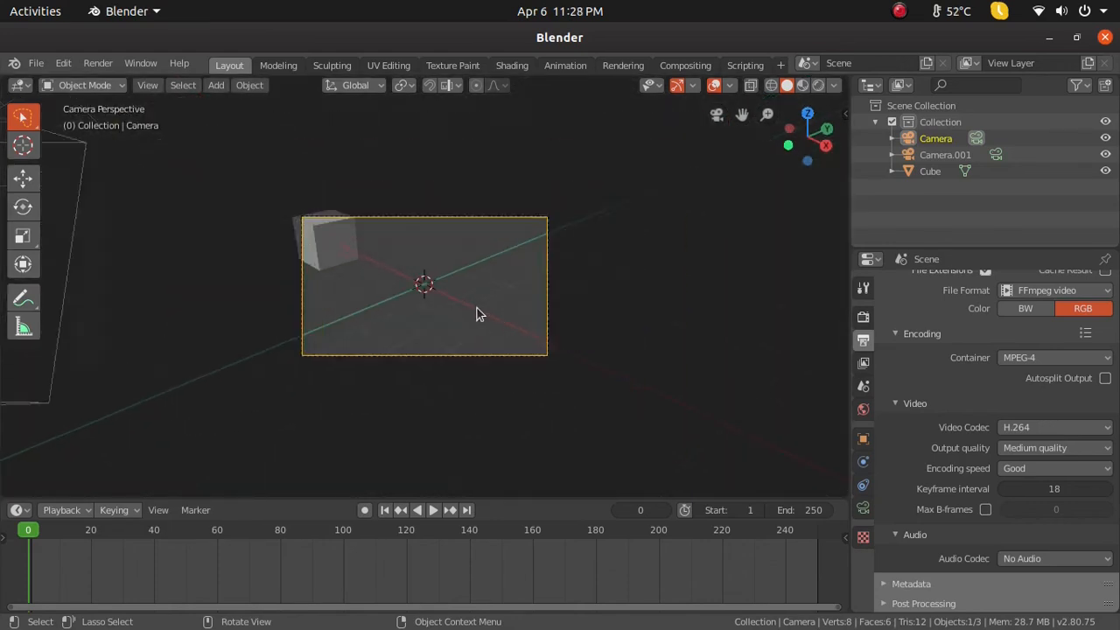
pyautogui.scroll(4, 477, 308)
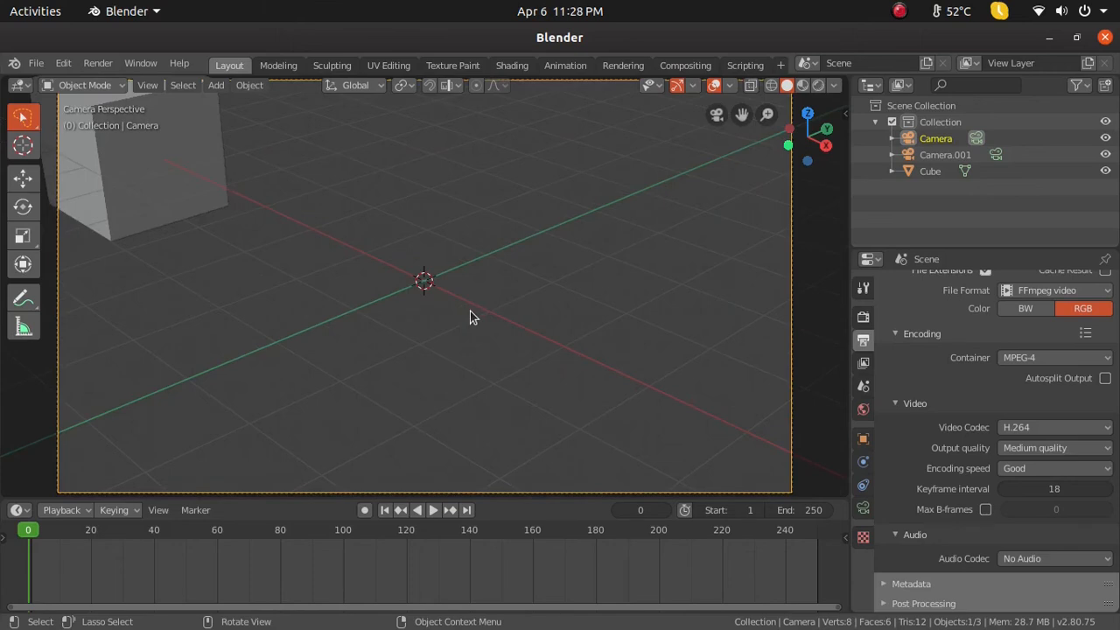
pyautogui.scroll(-2, 469, 311)
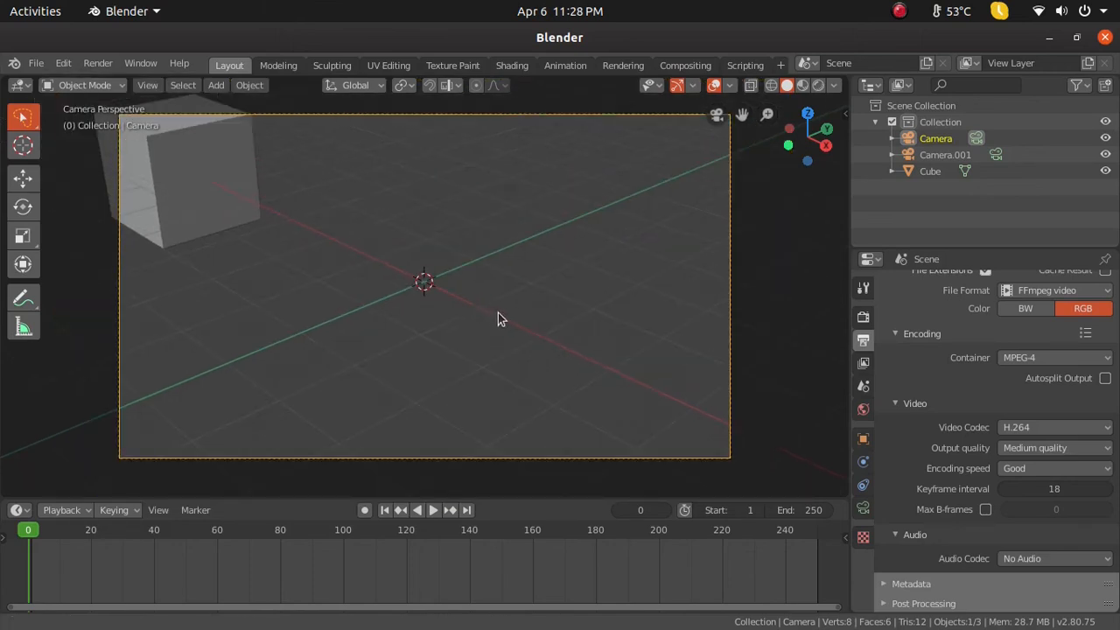
pyautogui.keyDown('shift'); pyautogui.moveTo(497, 318); pyautogui.dragTo(567, 302, button='middle'); pyautogui.keyUp('shift')
pyautogui.press('KP_0')
pyautogui.press('KP_0')
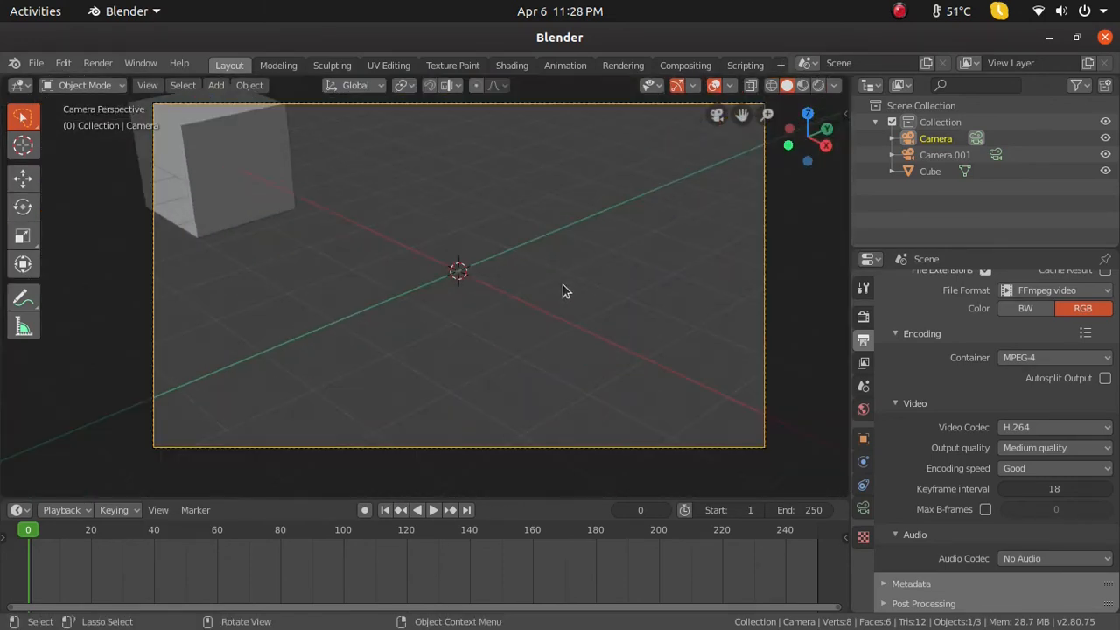
# - Set the added camera, Camera.001, as the scene's active camera and return to the user perspective view
pyautogui.scroll(-12, 686, 295)
pyautogui.moveTo(492, 342); pyautogui.dragTo(498, 355, button='middle')
pyautogui.click(355, 379)
pyautogui.click(382, 343)
pyautogui.scroll(3, 401, 363)
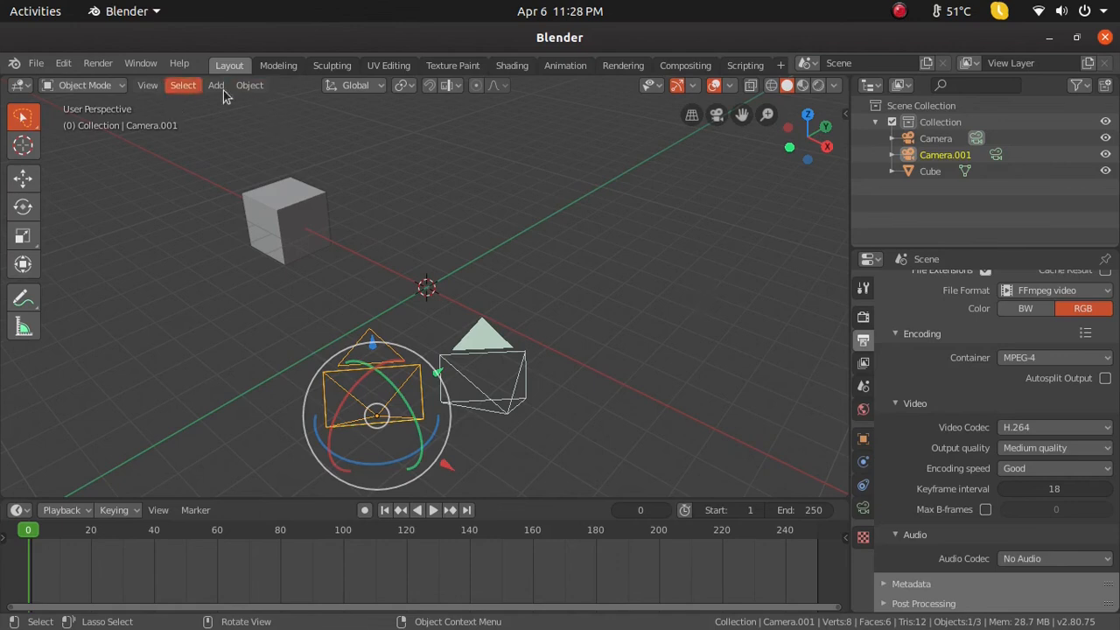
pyautogui.click(146, 86)
pyautogui.moveTo(180, 252)
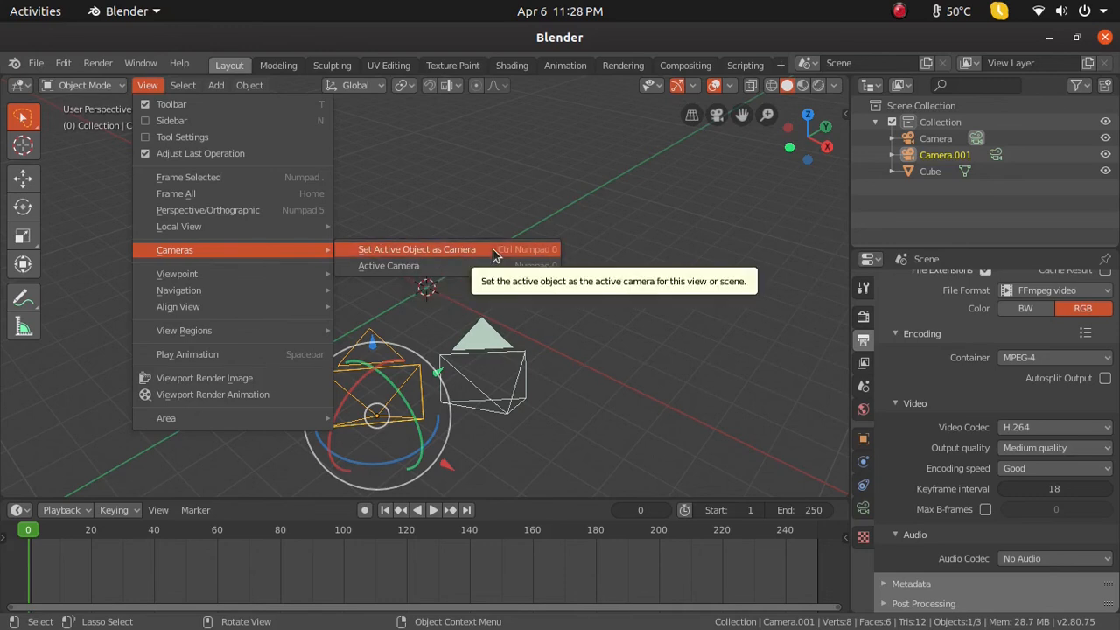
pyautogui.press('Escape')
pyautogui.press('Escape')
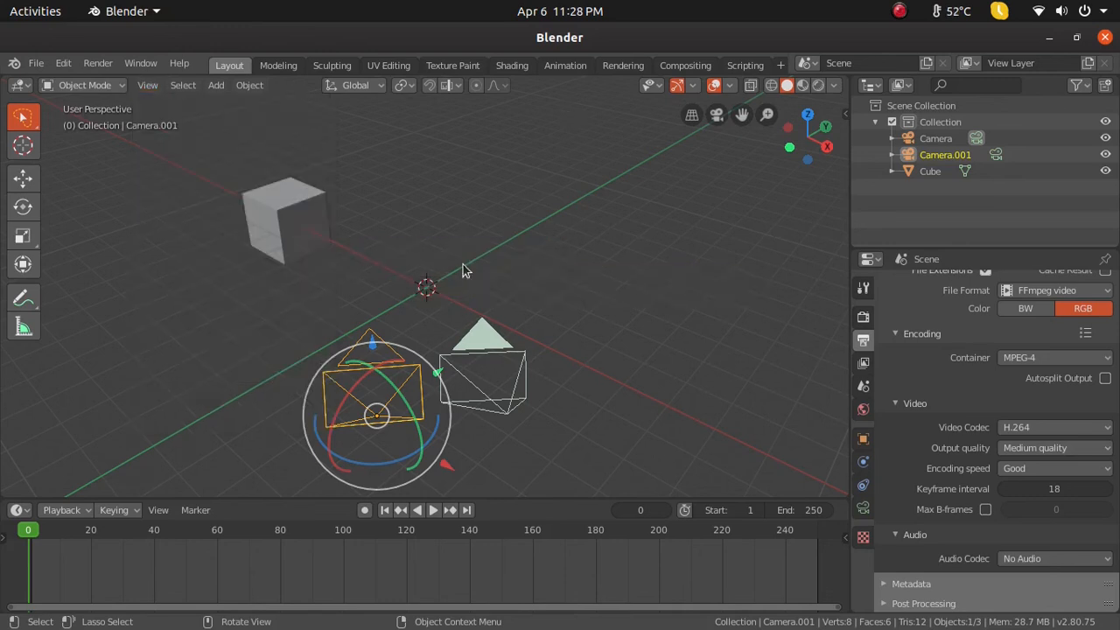
pyautogui.click(147, 85)
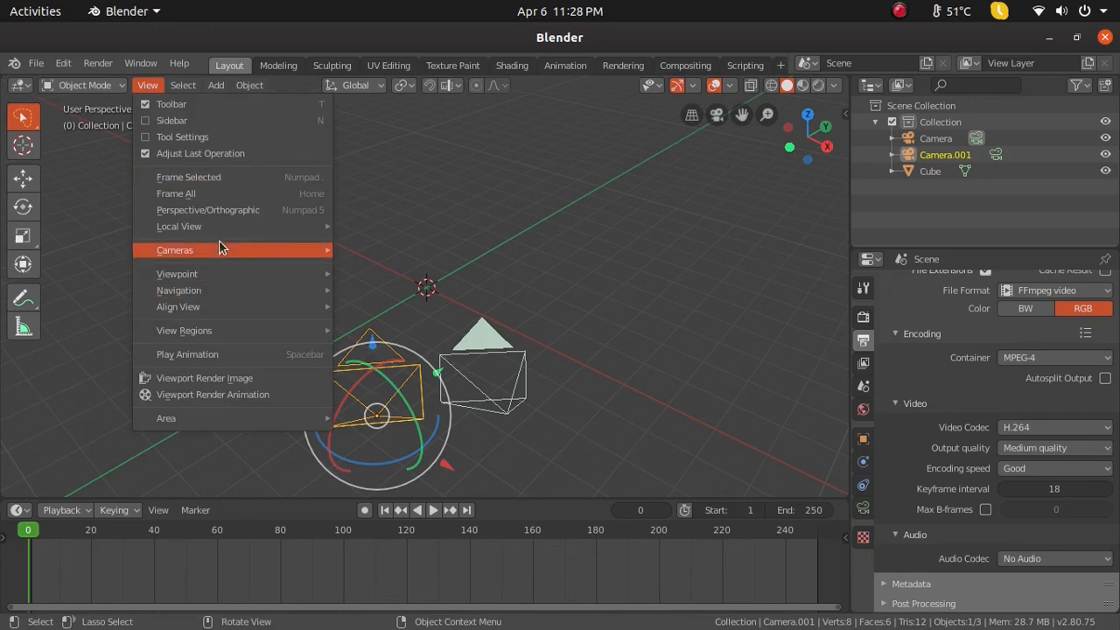
pyautogui.moveTo(220, 249)
pyautogui.click(359, 253)
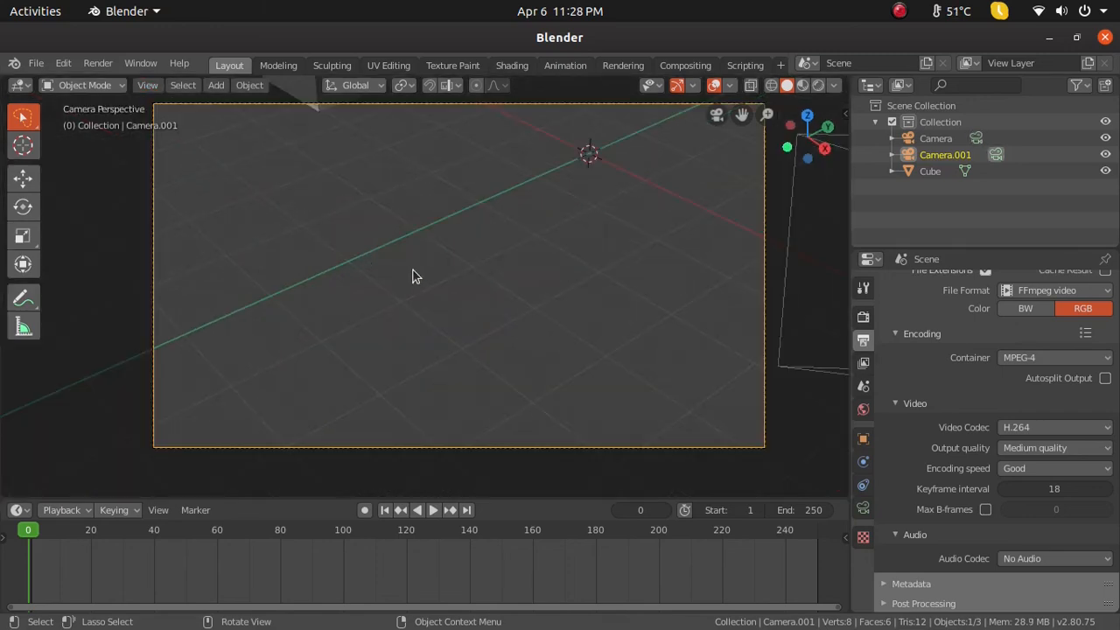
pyautogui.press('KP_0')
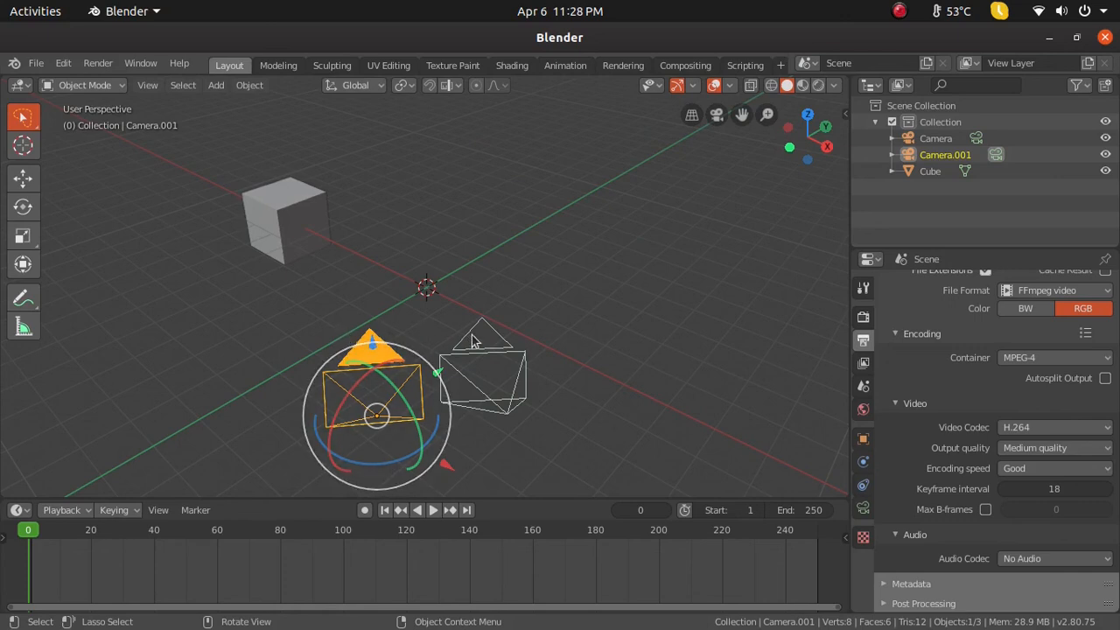
# - Rotate the added camera freely with the trackball rotation to aim it at the cube
pyautogui.hotkey('alt', 'a')
pyautogui.click(379, 350)
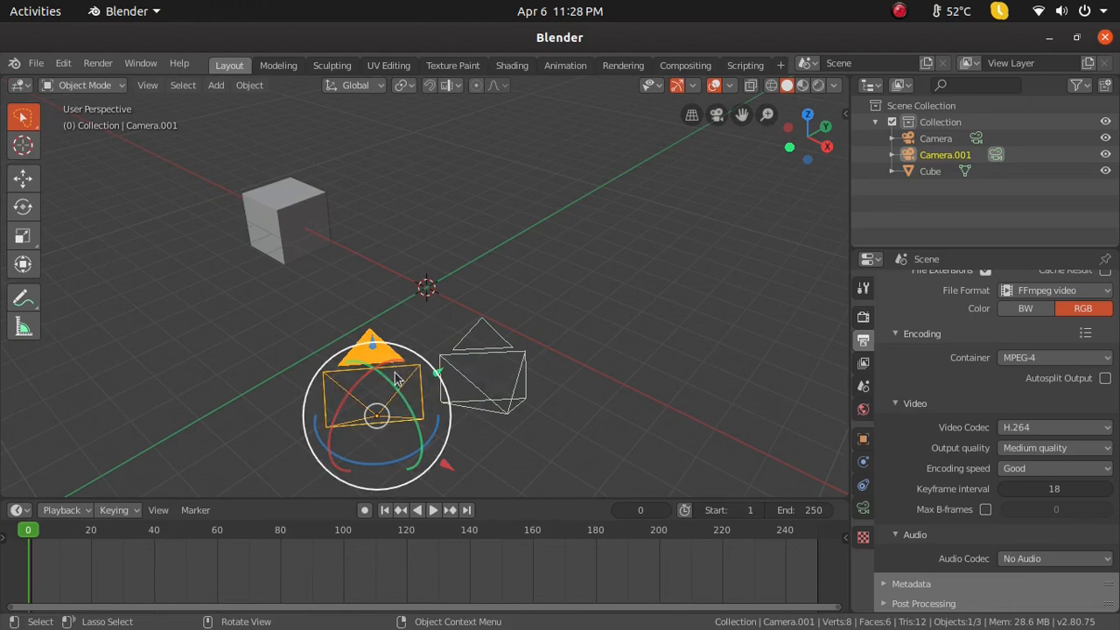
pyautogui.moveTo(475, 376); pyautogui.dragTo(412, 372, button='middle')
pyautogui.moveTo(308, 239); pyautogui.dragTo(337, 300)
pyautogui.hotkey('ctrl', 'z')
pyautogui.keyDown('shift'); pyautogui.moveTo(401, 281); pyautogui.dragTo(446, 353, button='middle'); pyautogui.keyUp('shift')
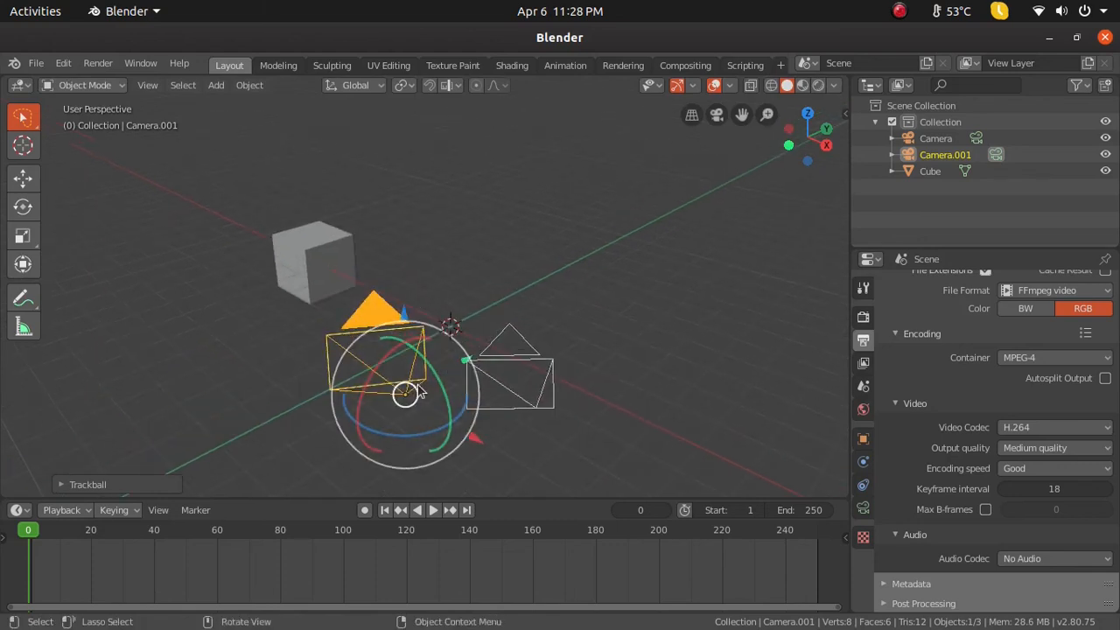
pyautogui.moveTo(407, 378); pyautogui.dragTo(414, 390)
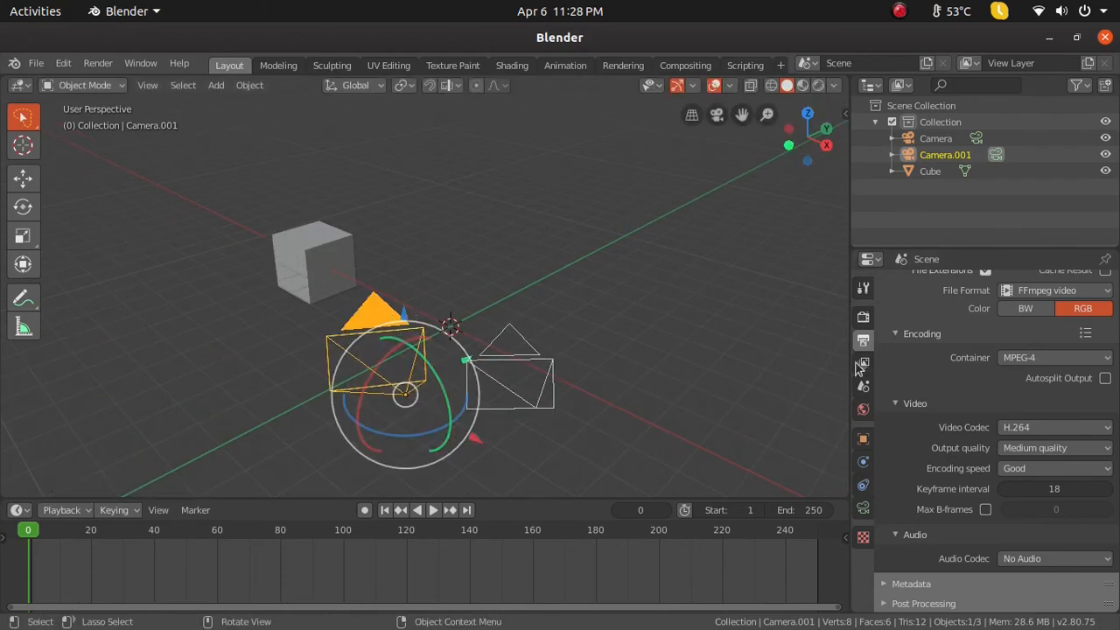
# - Examine the added camera's data settings, from its data block and lens type down to Depth of Field
pyautogui.scroll(8, 959, 346)
pyautogui.scroll(1, 957, 346)
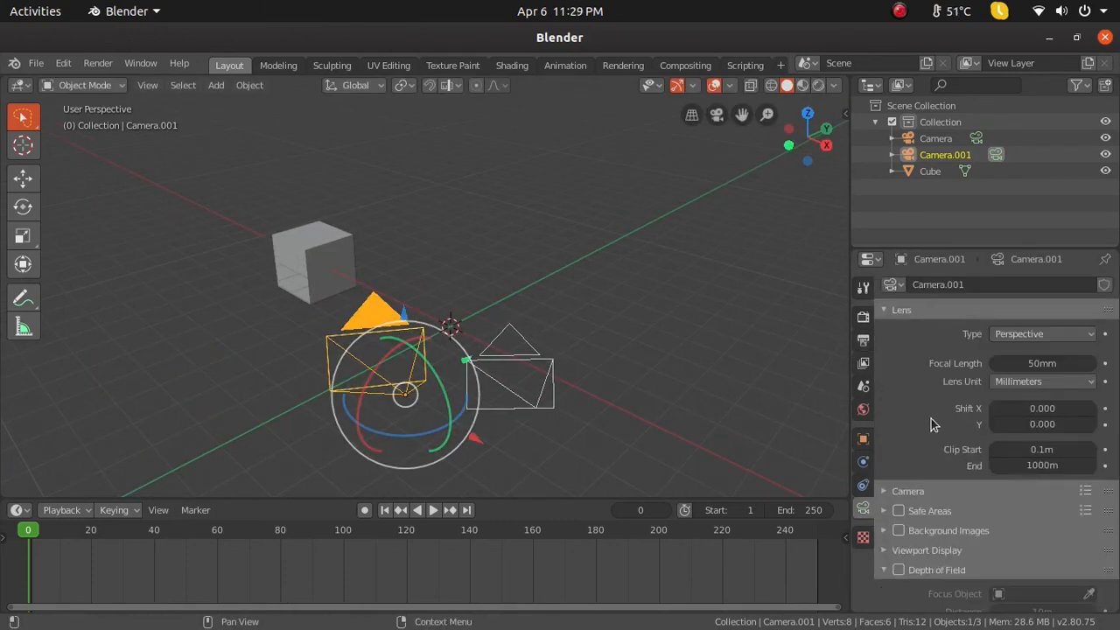
pyautogui.click(893, 285)
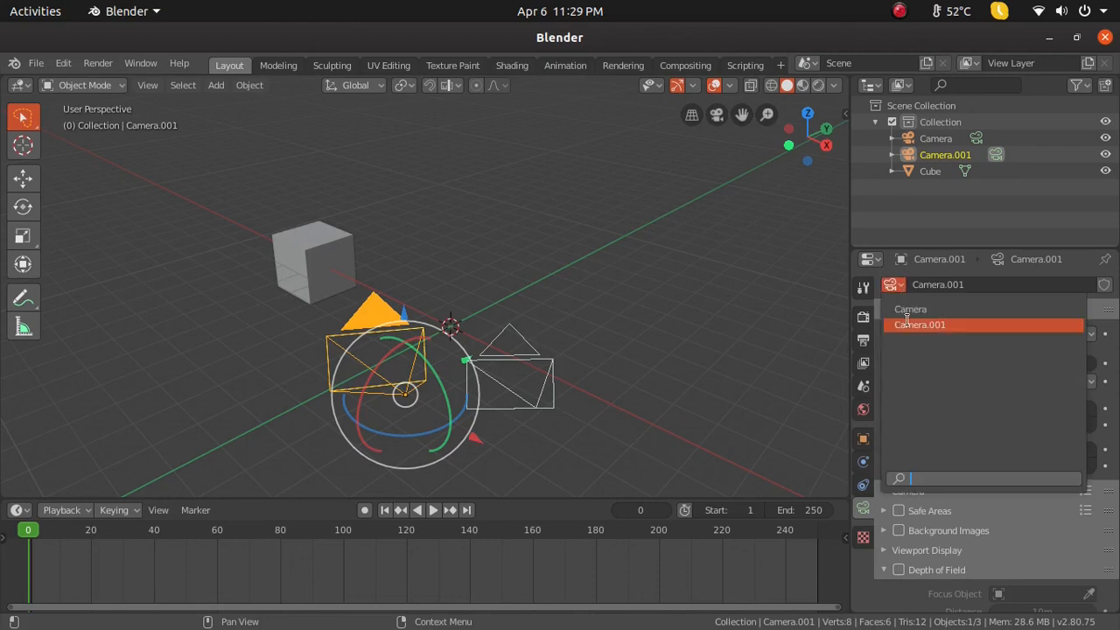
pyautogui.click(907, 324)
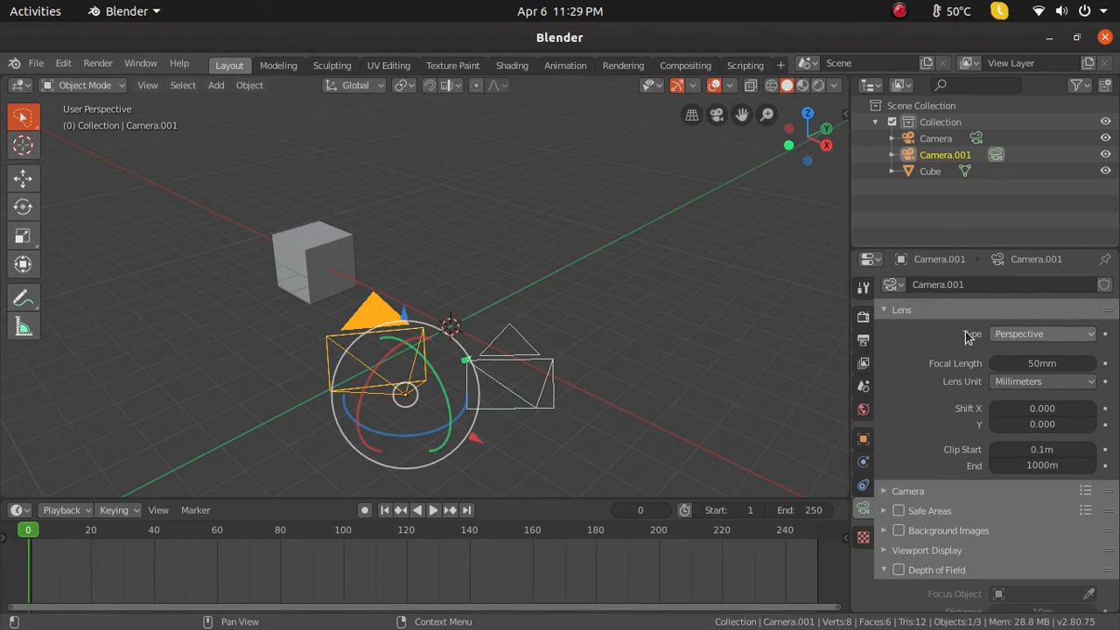
pyautogui.click(1047, 333)
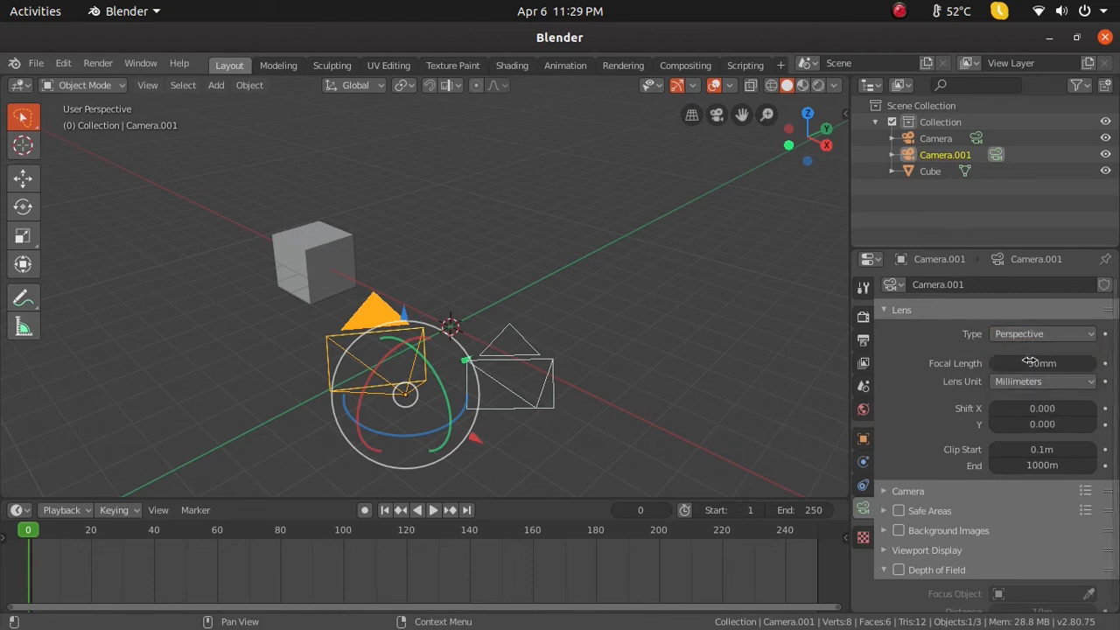
pyautogui.scroll(-3, 1087, 404)
pyautogui.scroll(-3, 1087, 404)
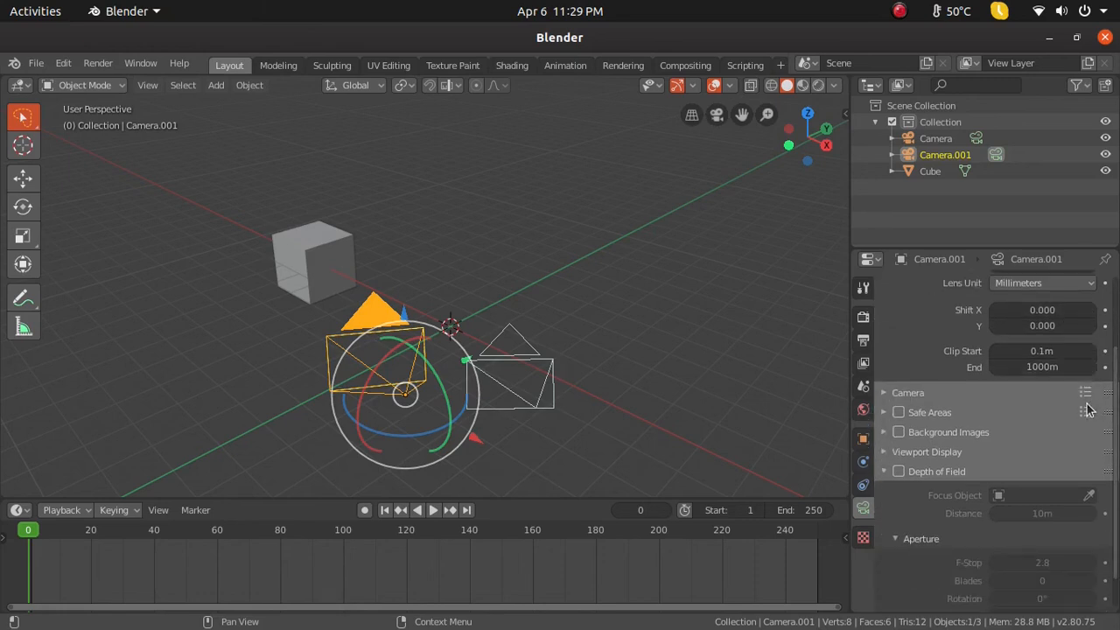
# - Deselect the camera, split the 3D viewport into two side-by-side views and look through the active camera in the new one
pyautogui.click(641, 228)
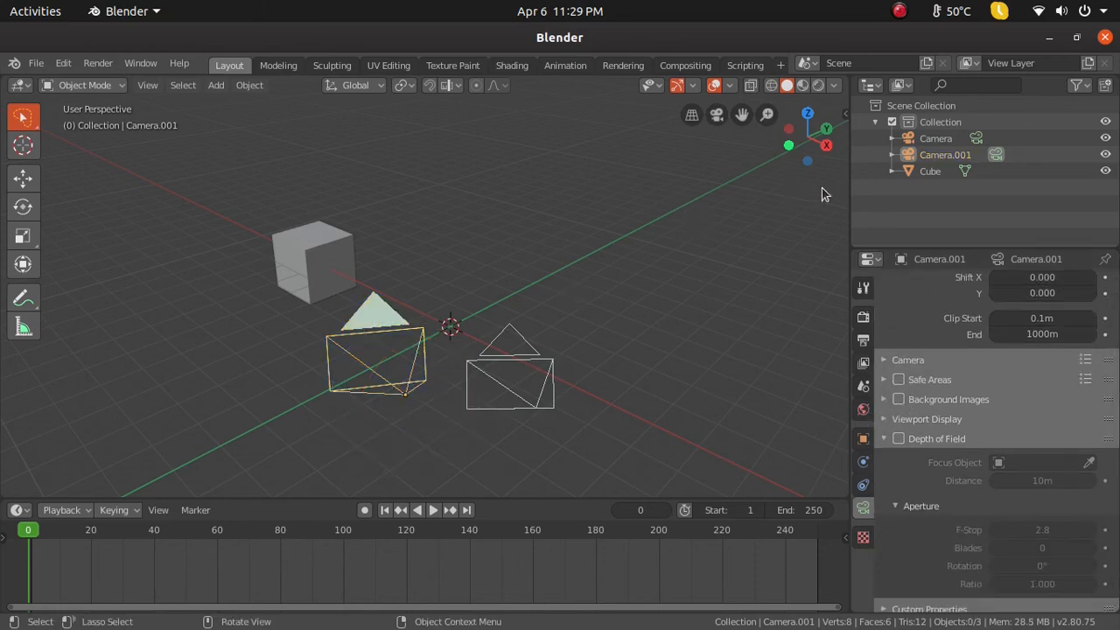
pyautogui.moveTo(814, 492); pyautogui.dragTo(524, 457)
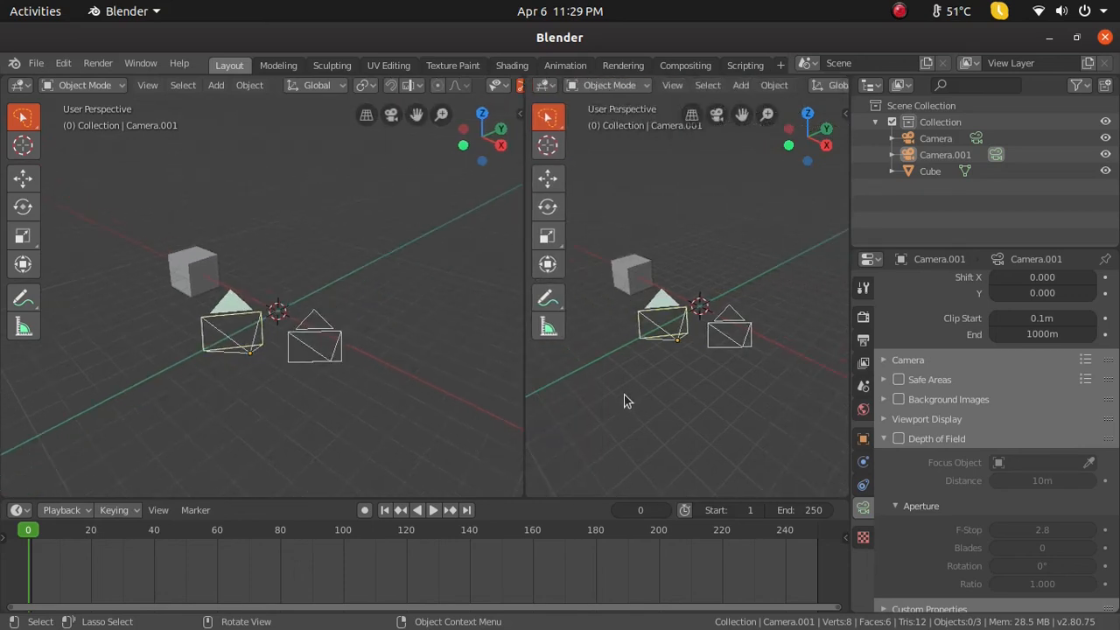
pyautogui.press('KP_0')
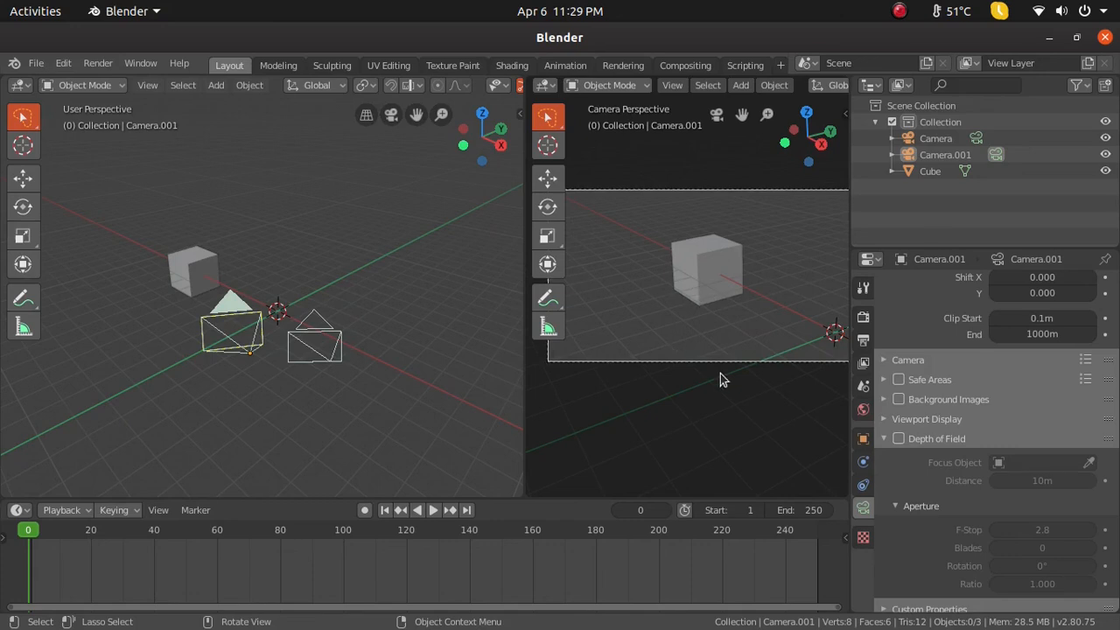
# - Hide the toolbar in the camera viewport and widen that viewport to fit the whole camera frame
pyautogui.press('t')
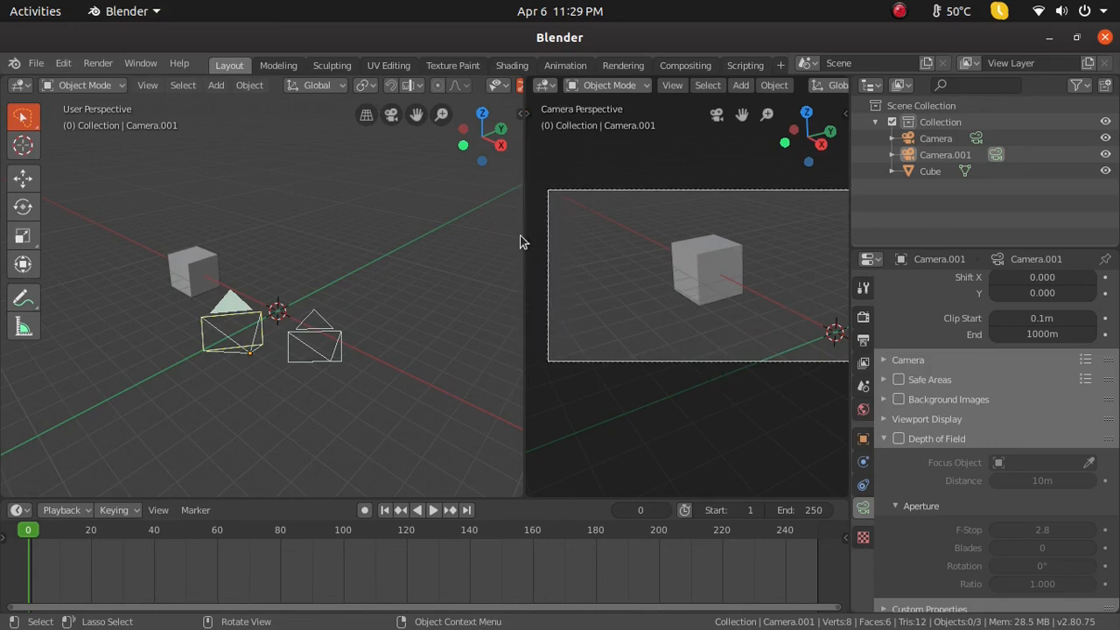
pyautogui.moveTo(525, 237); pyautogui.dragTo(406, 219)
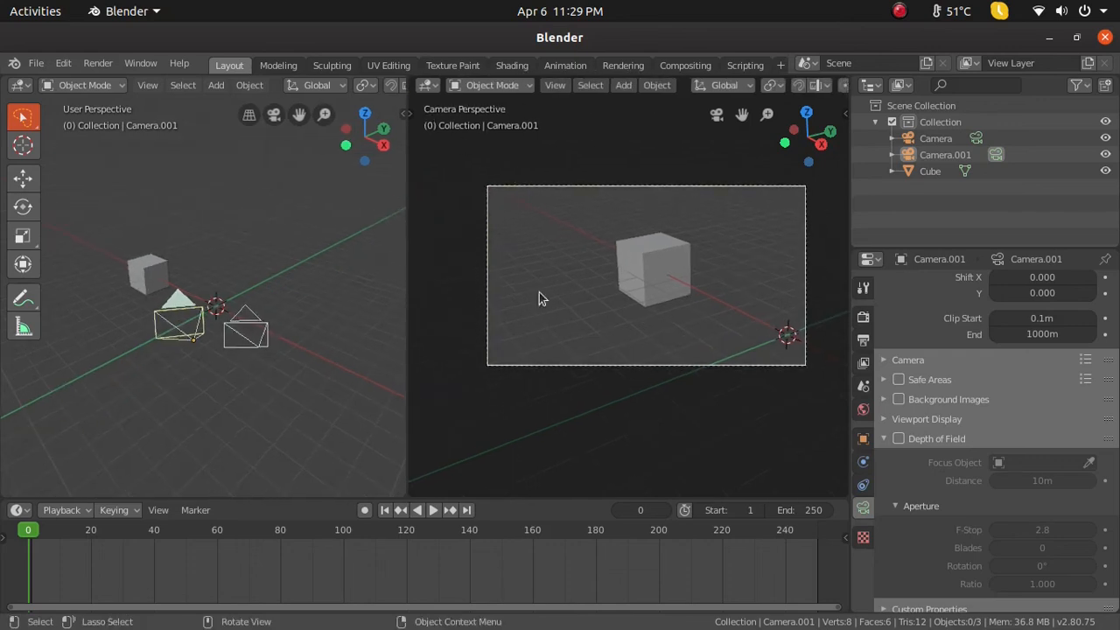
pyautogui.scroll(2, 571, 337)
pyautogui.scroll(-1, 567, 338)
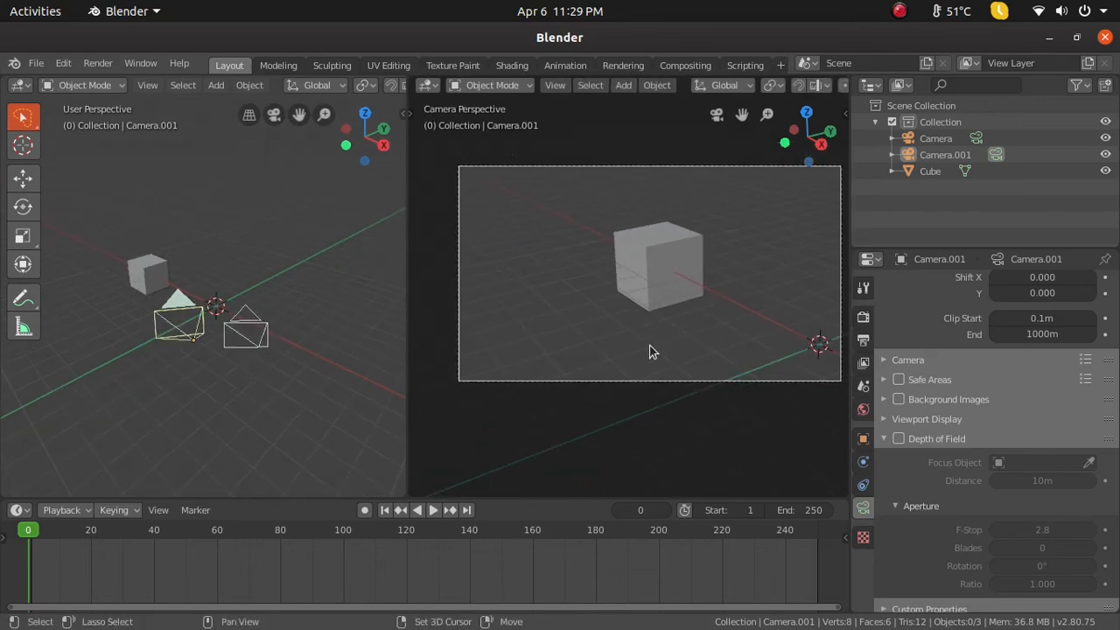
pyautogui.keyDown('shift'); pyautogui.moveTo(649, 344); pyautogui.dragTo(639, 352, button='middle'); pyautogui.keyUp('shift')
pyautogui.scroll(1, 638, 352)
pyautogui.scroll(-1, 638, 353)
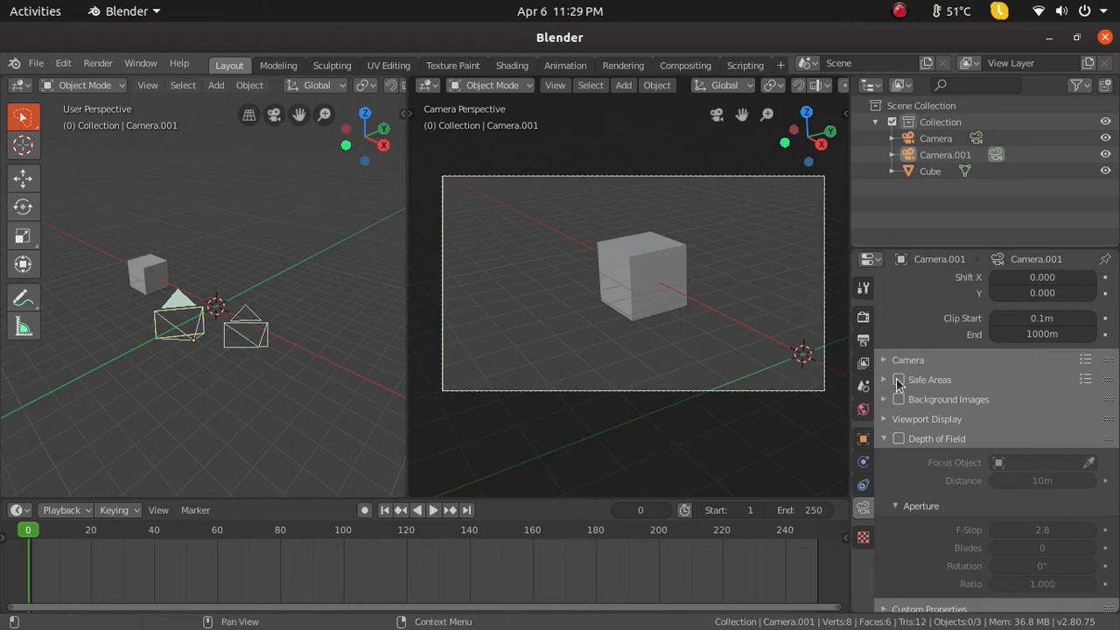
# - Enable Safe Areas for the active camera and expand its margin settings
pyautogui.click(898, 381)
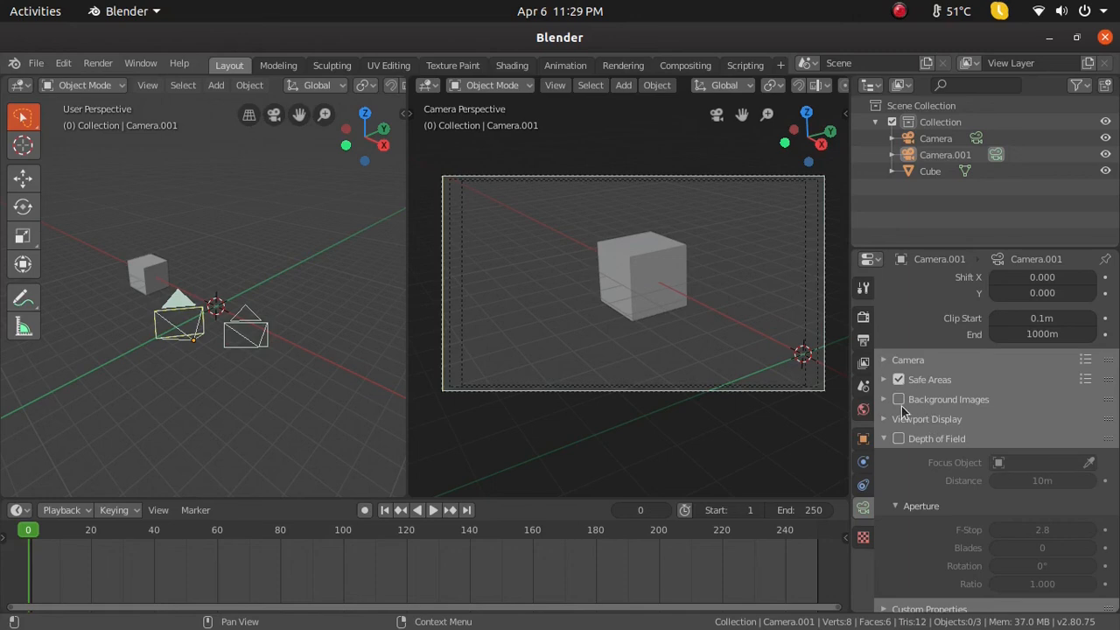
pyautogui.click(883, 380)
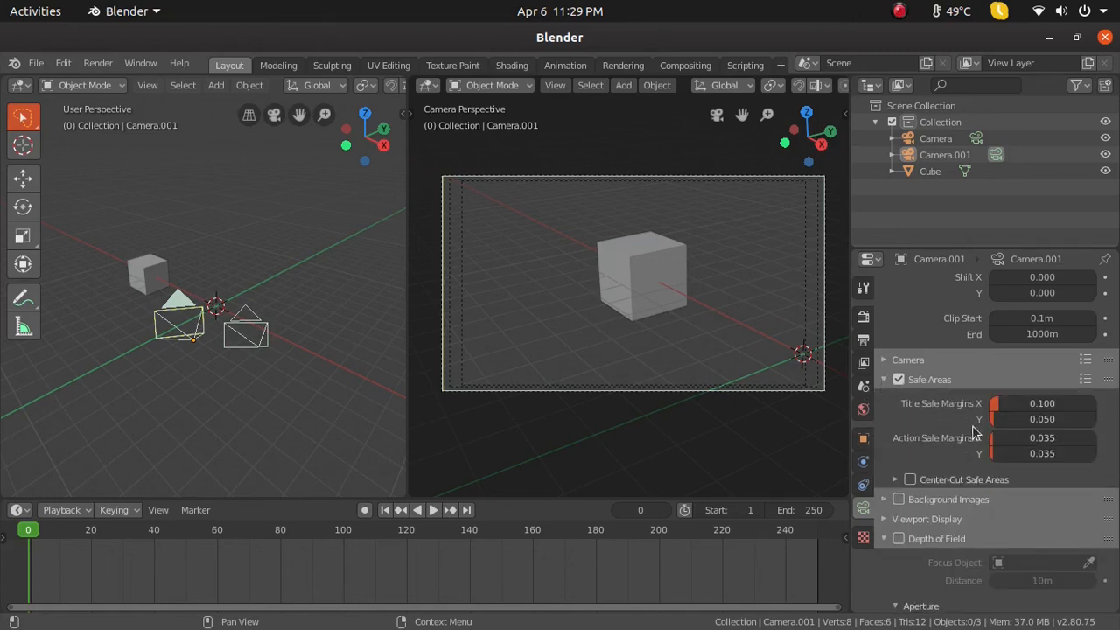
pyautogui.click(895, 479)
pyautogui.click(895, 479)
pyautogui.scroll(-3, 1027, 479)
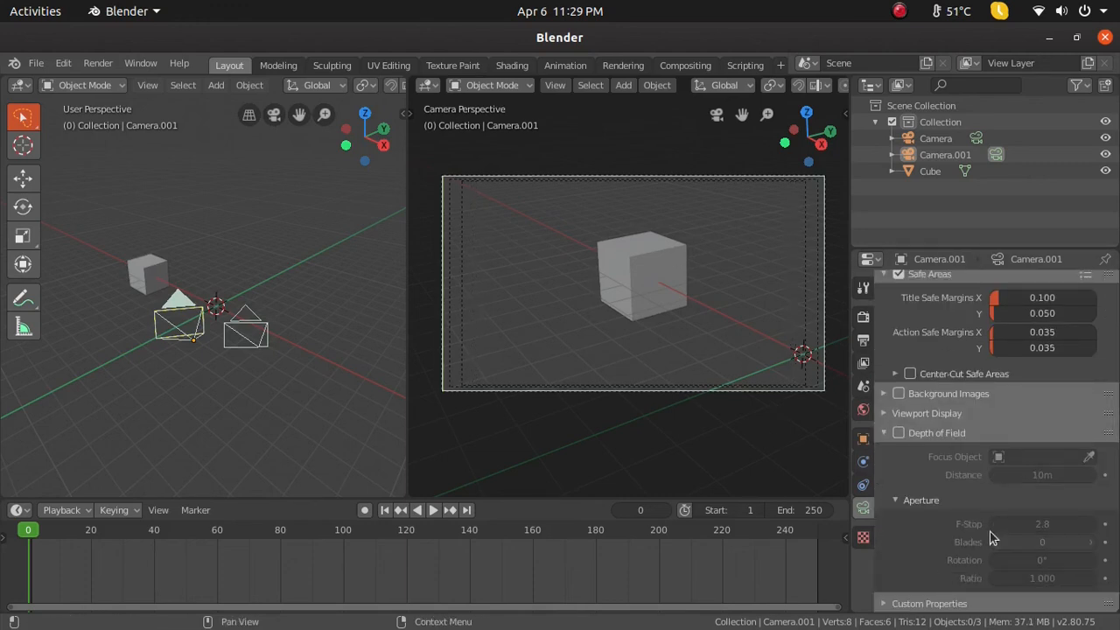
# - Switch the active camera's data block to Camera and restore it to Camera.001
pyautogui.scroll(7, 1055, 502)
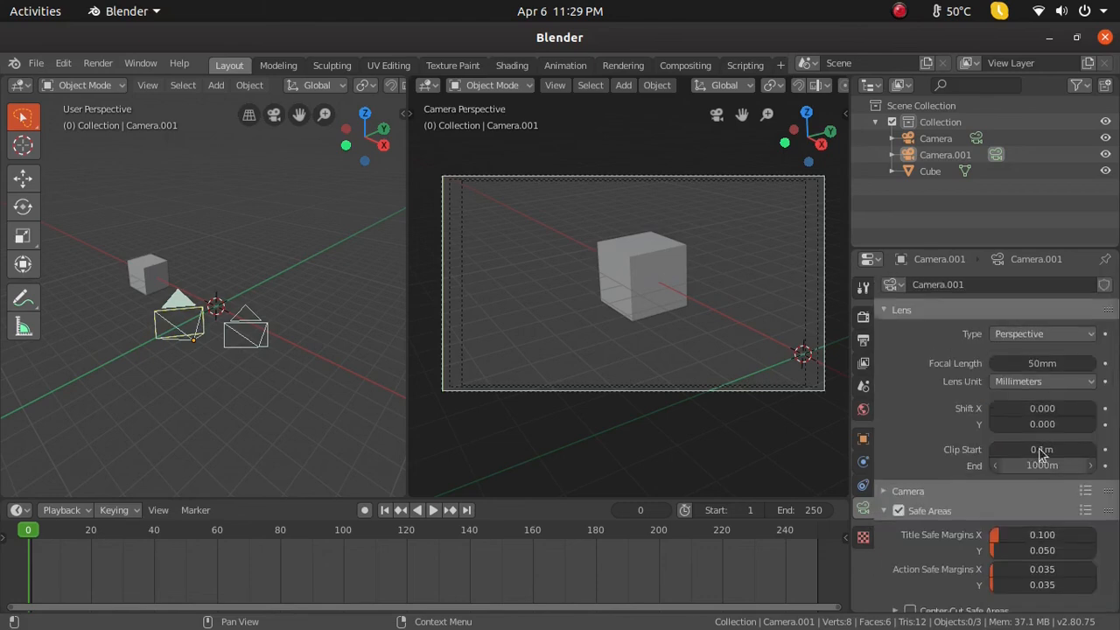
pyautogui.click(892, 285)
pyautogui.click(899, 313)
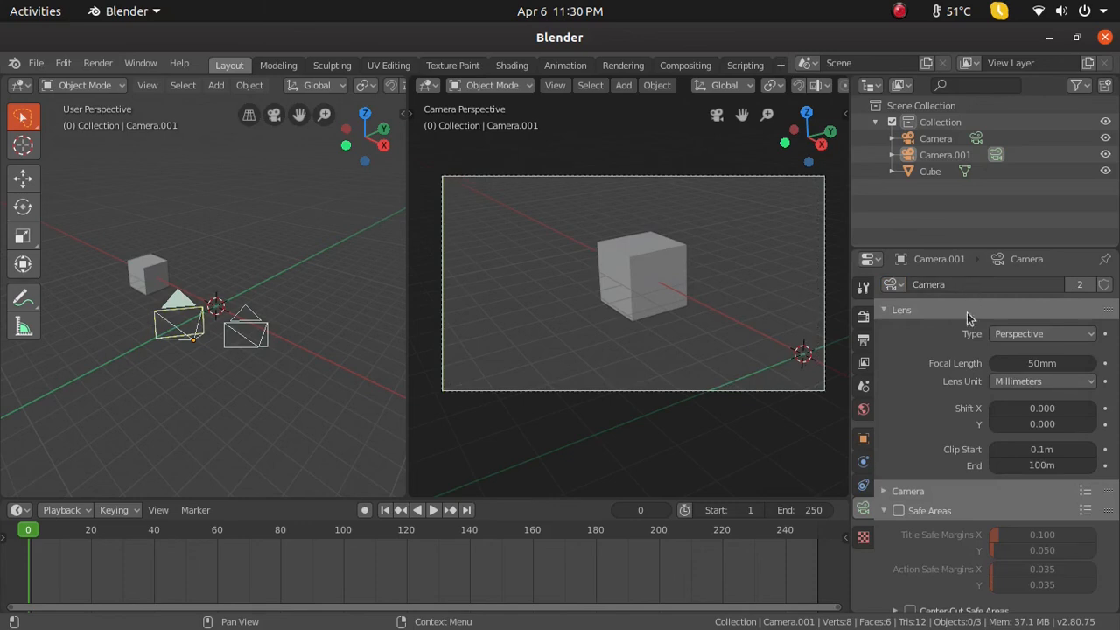
pyautogui.click(891, 283)
pyautogui.click(919, 325)
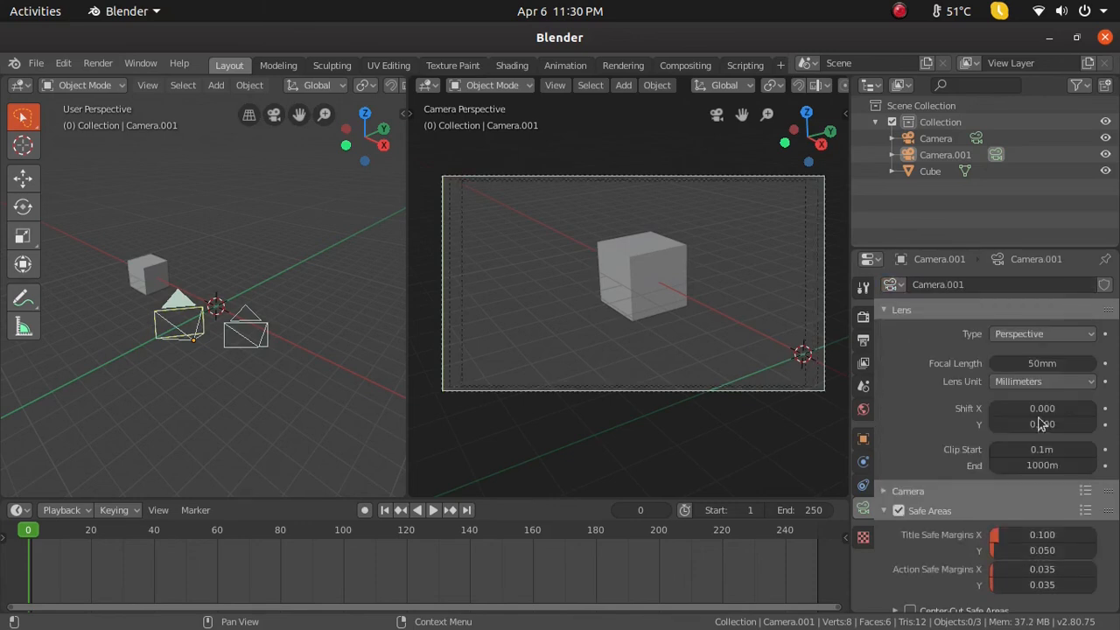
# - Look through the active camera in the original viewport and return that viewport to user perspective
pyautogui.press('KP_0')
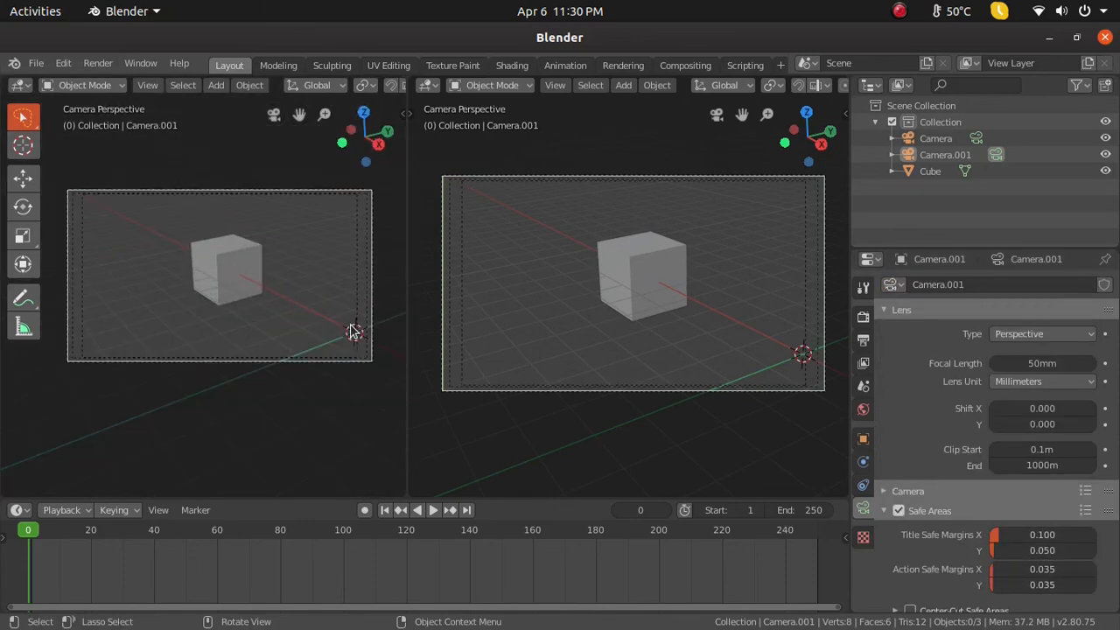
pyautogui.press('KP_0')
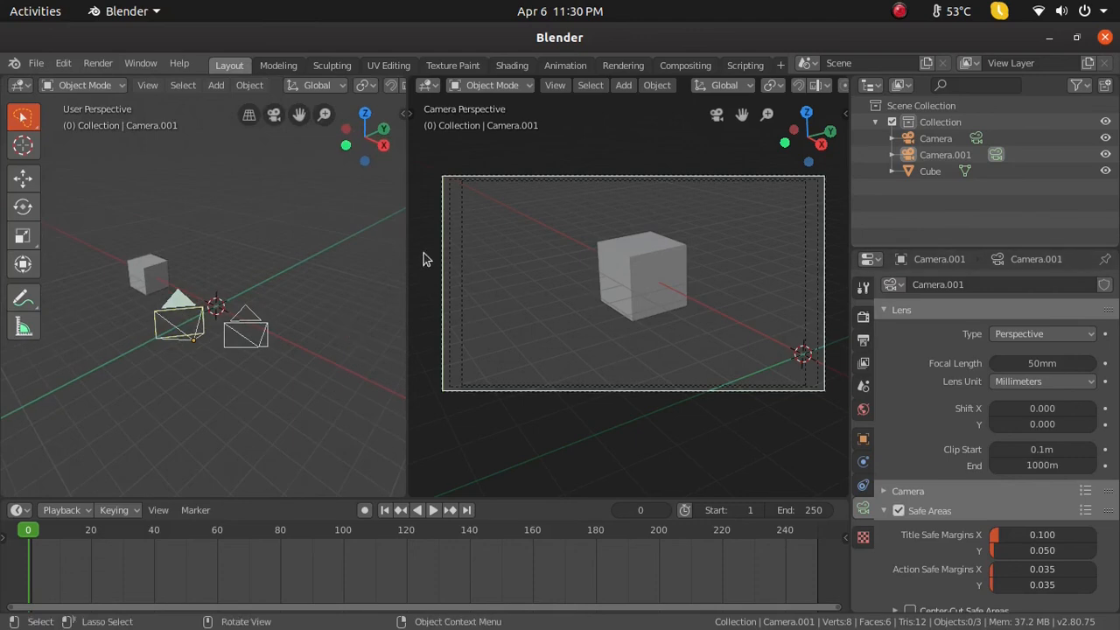